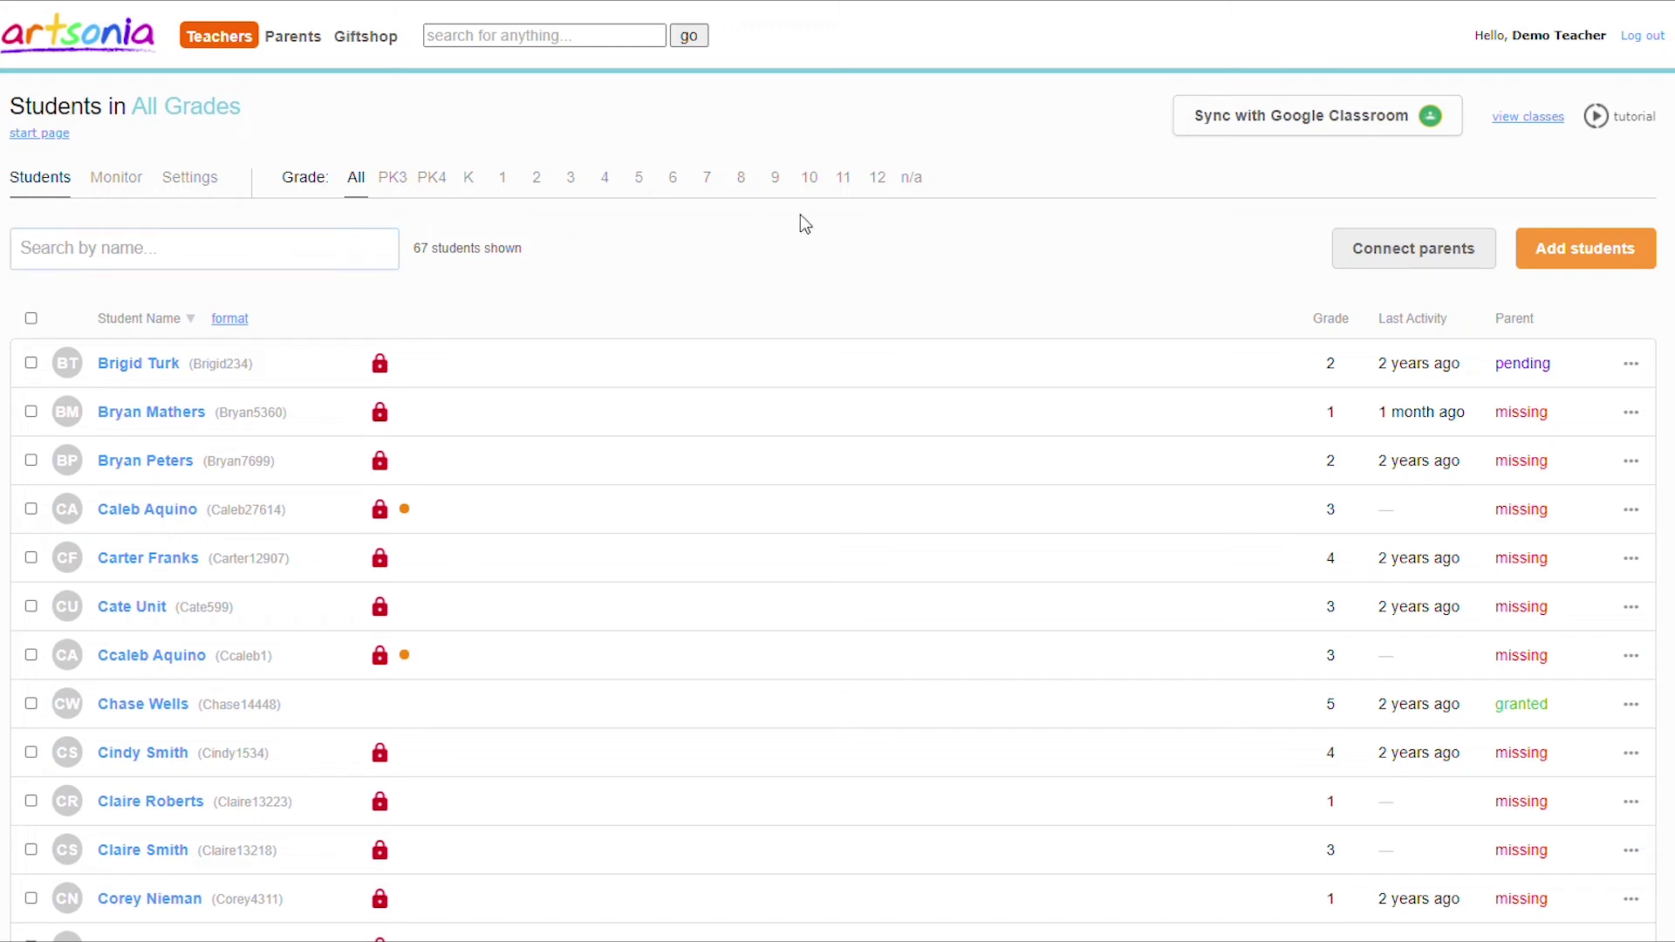
# Open the Sync Classes with Google Classroom page from the Students page.
pyautogui.click(1331, 127)
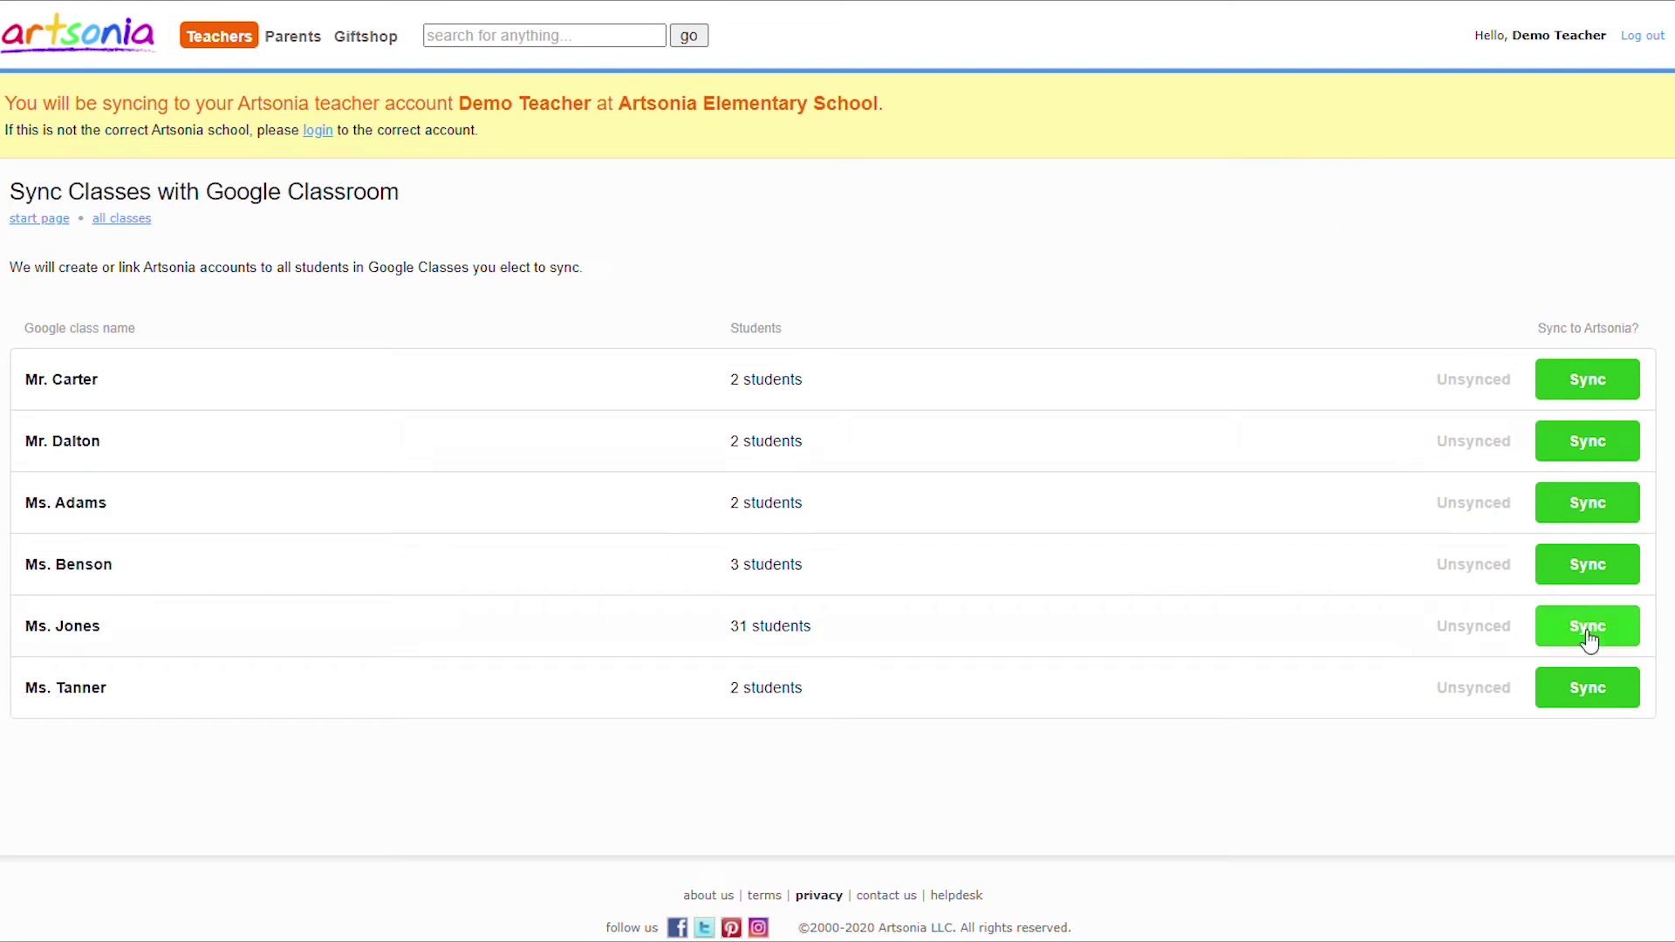
# Sync the Ms. Jones Google class, assigning Grade 3 to every student.
pyautogui.click(1590, 639)
pyautogui.click(1474, 341)
pyautogui.click(1376, 495)
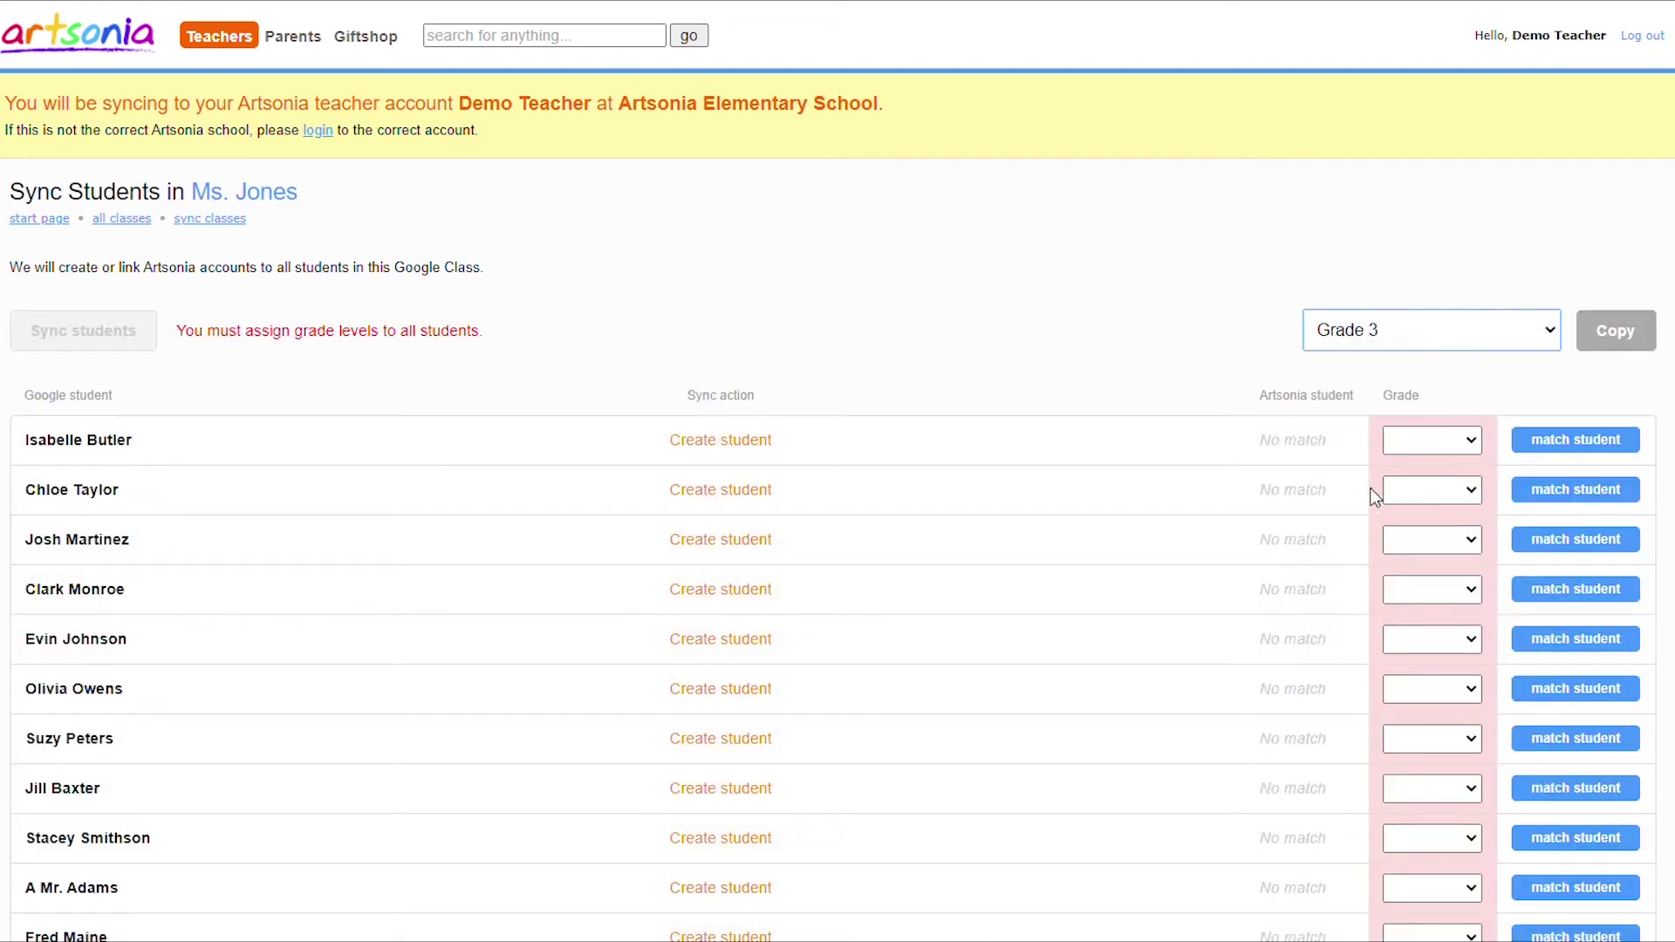
pyautogui.click(1646, 333)
pyautogui.click(100, 332)
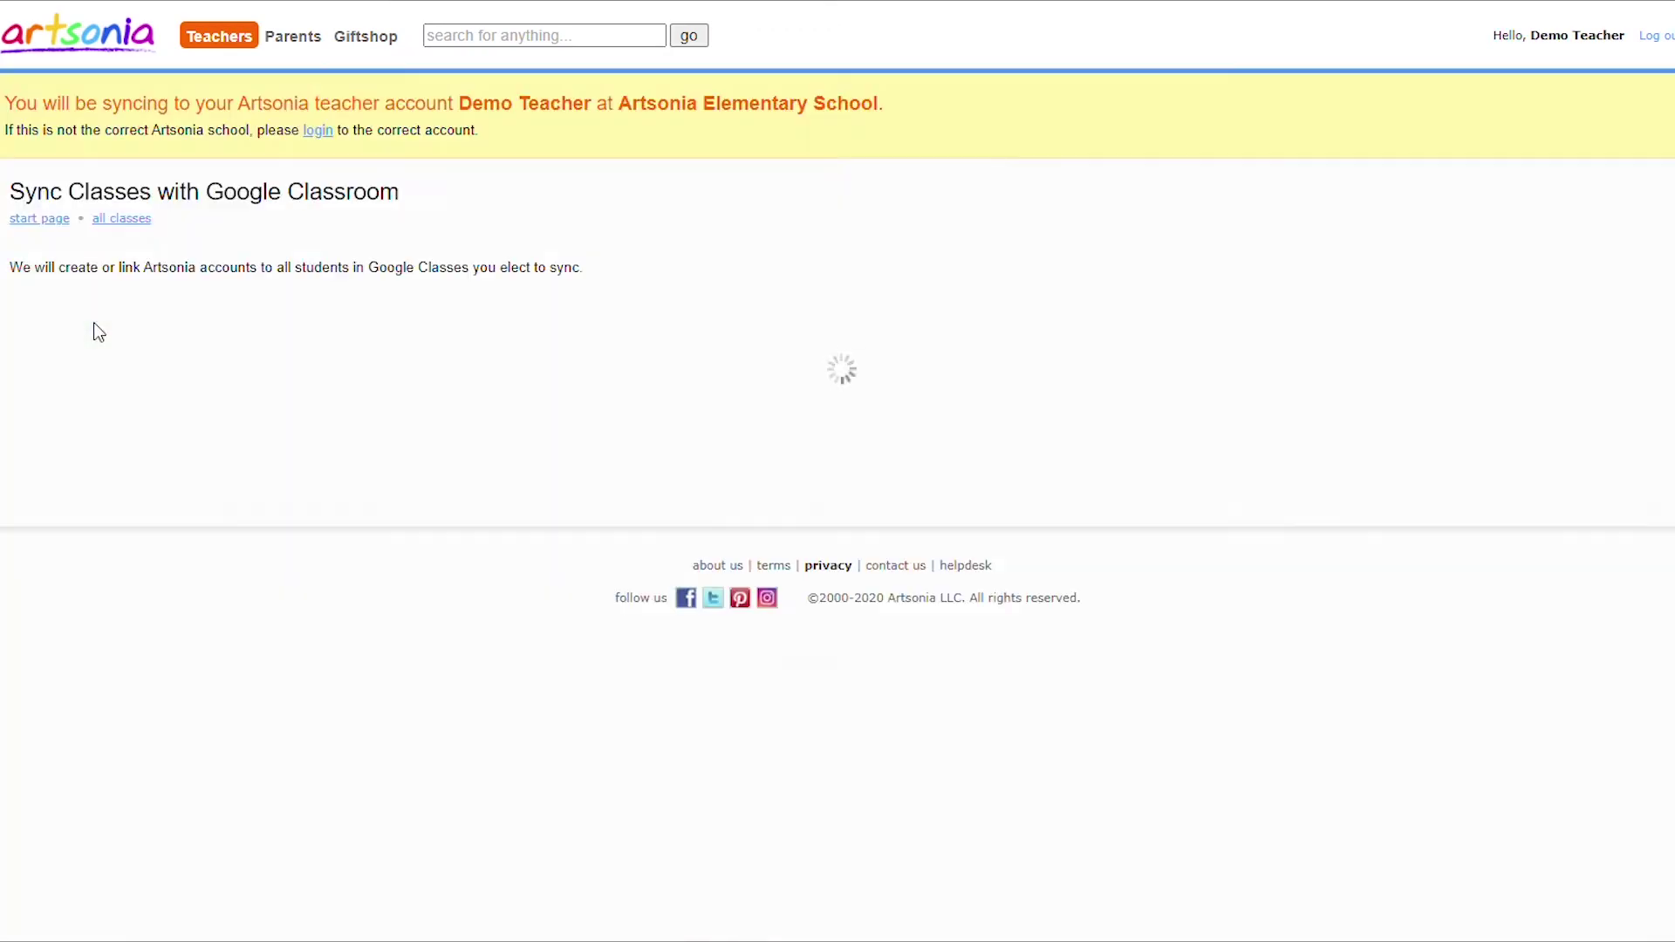
# Review the synced Ms. Jones roster, then go to the full 98-student roster.
pyautogui.click(116, 225)
pyautogui.click(153, 299)
pyautogui.scroll(-6, 163, 325)
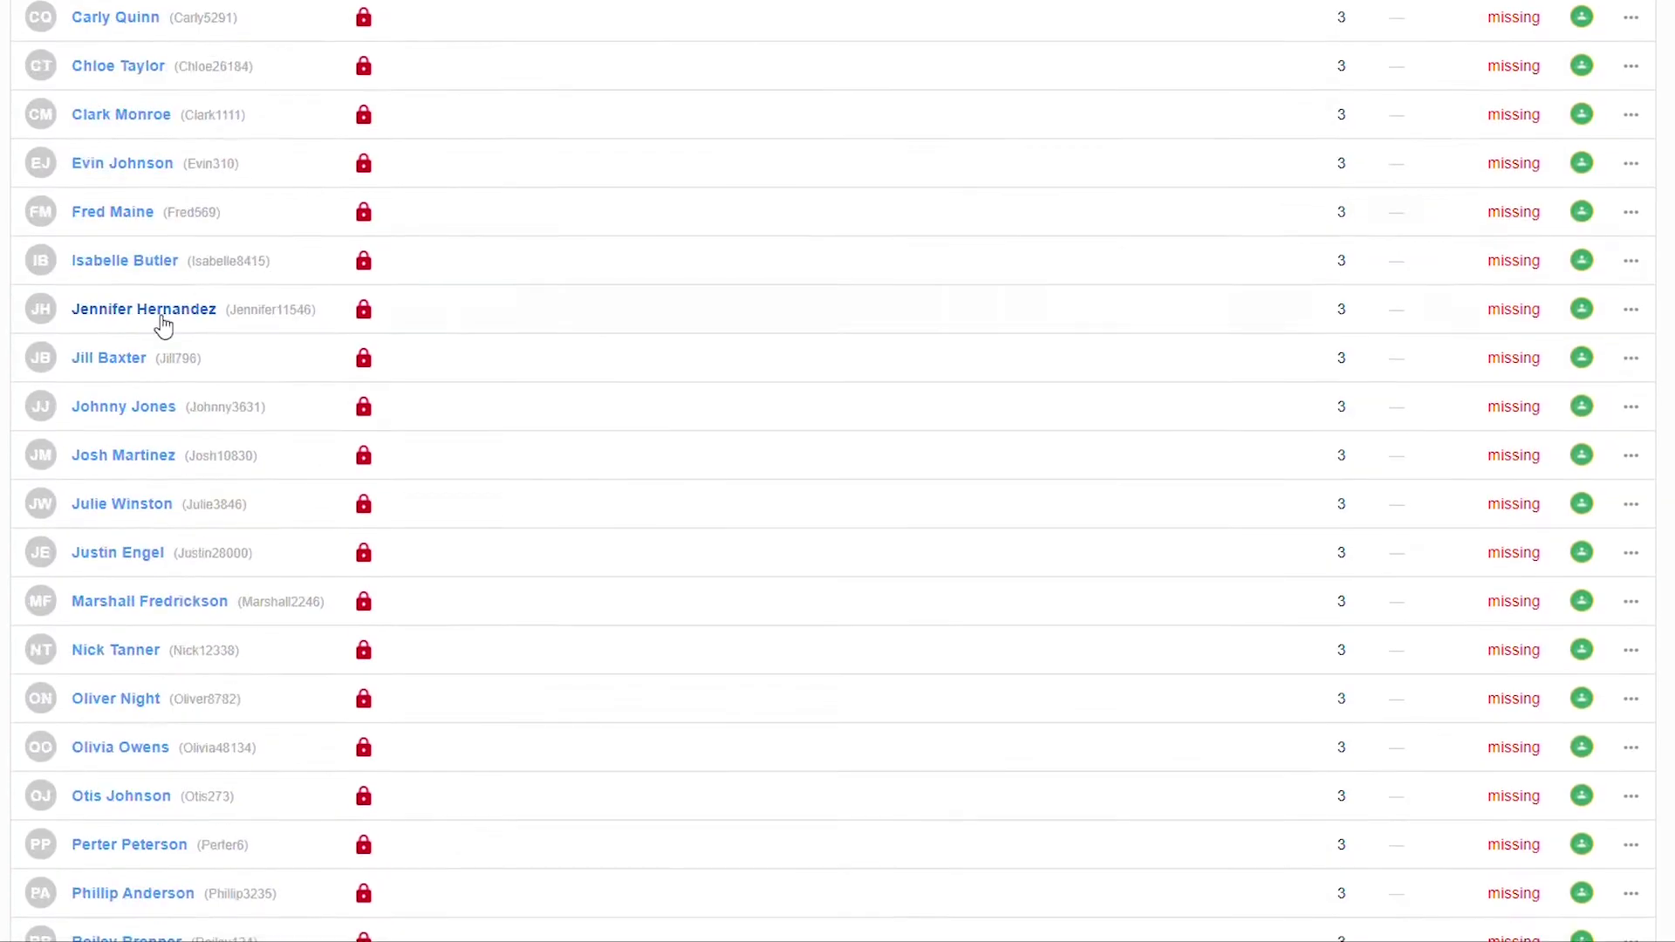
pyautogui.scroll(-8, 163, 324)
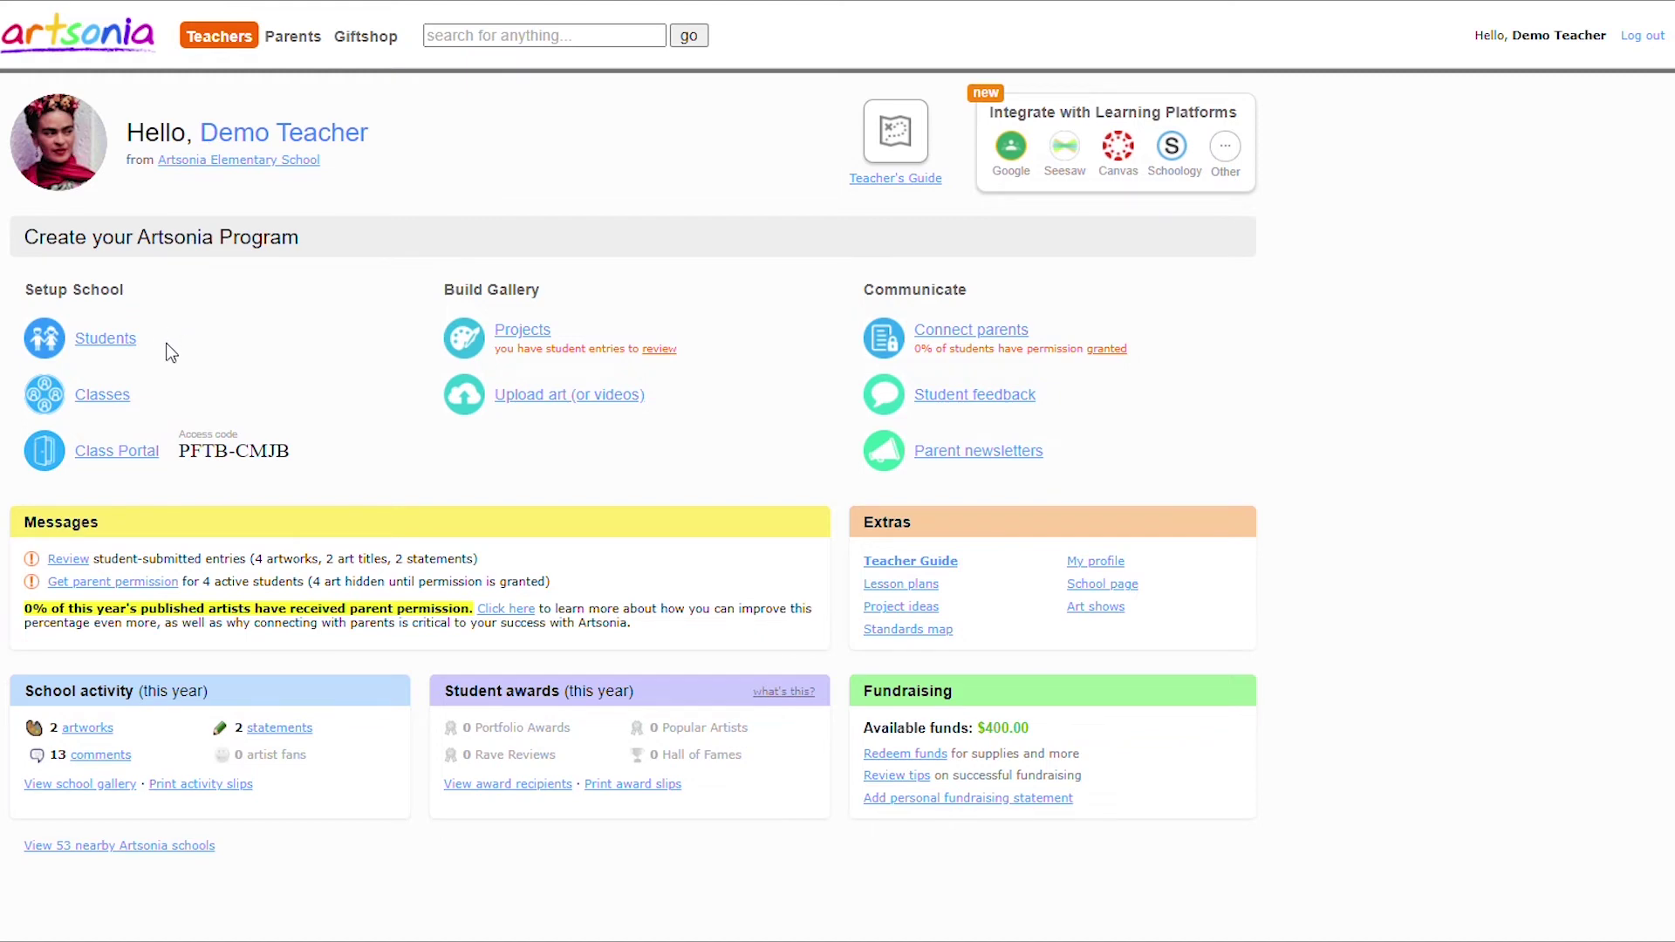
pyautogui.click(131, 342)
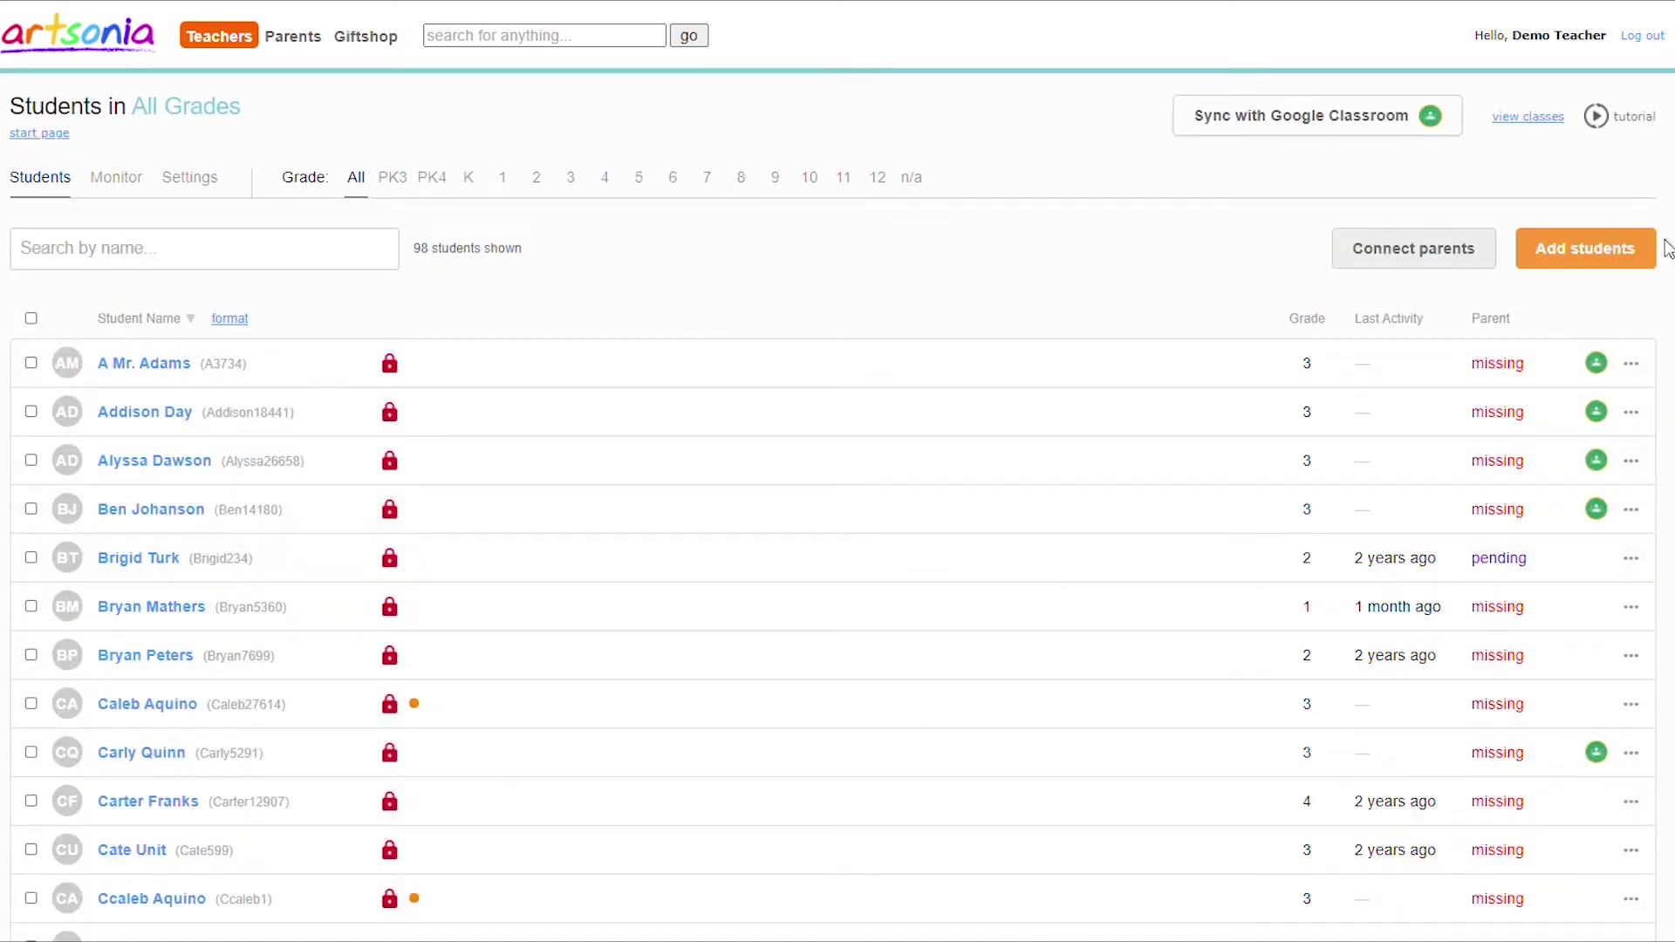
# Preview the Excel spreadsheet import option, then return to the Add new students page.
pyautogui.click(1636, 262)
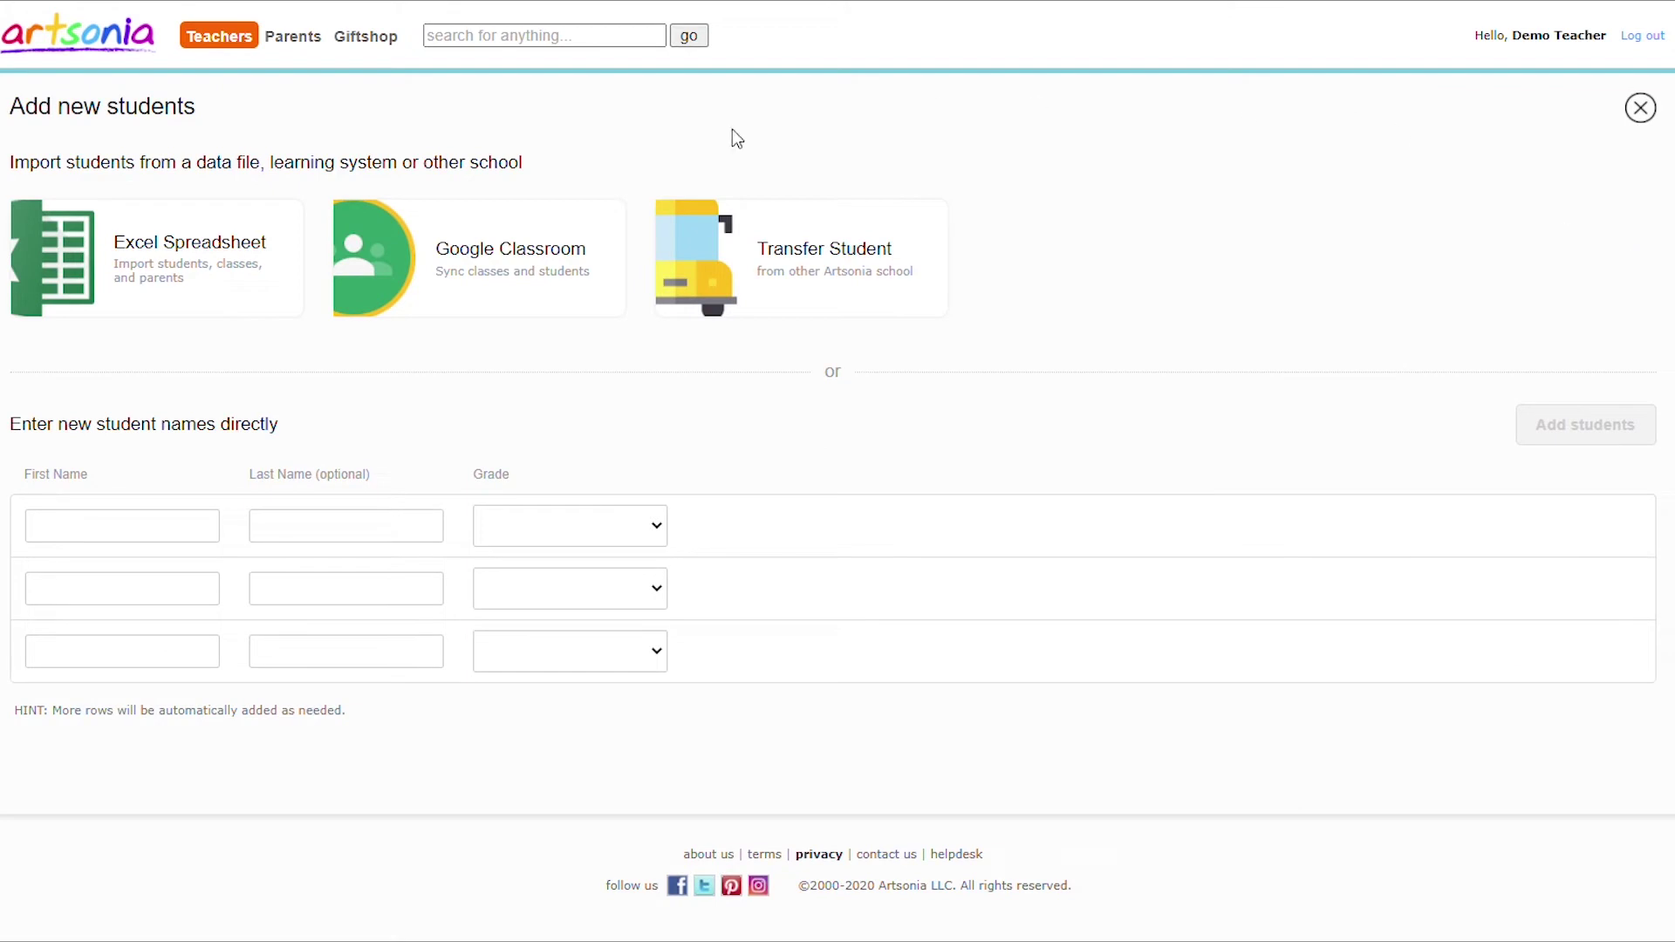
pyautogui.click(233, 277)
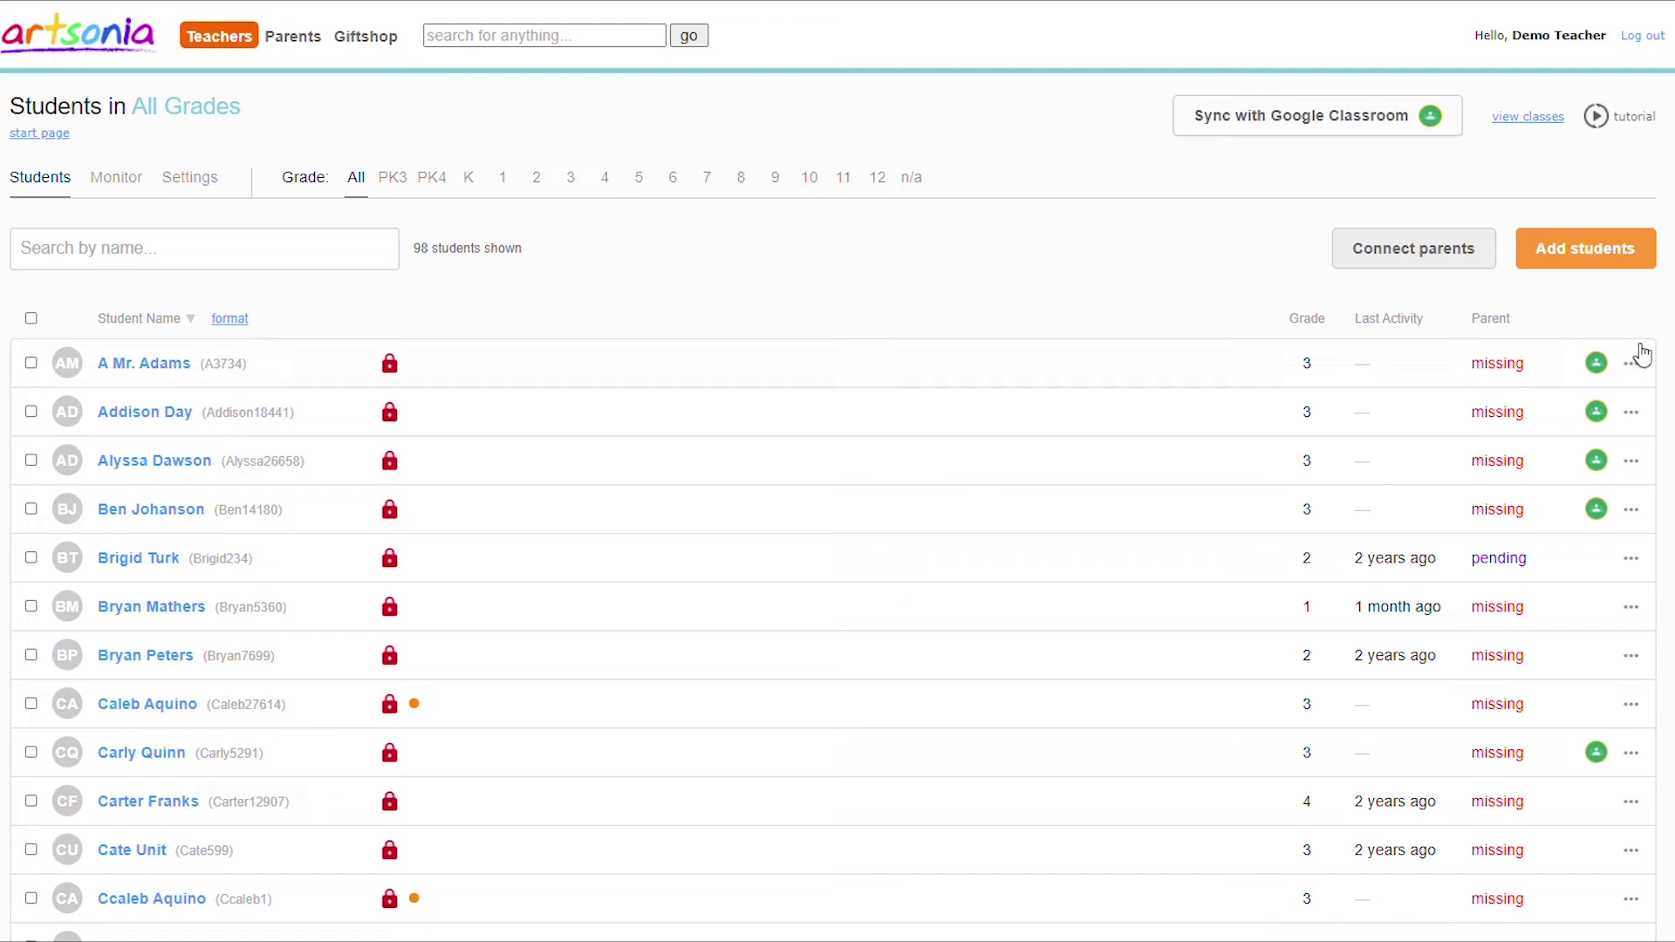
pyautogui.click(1618, 253)
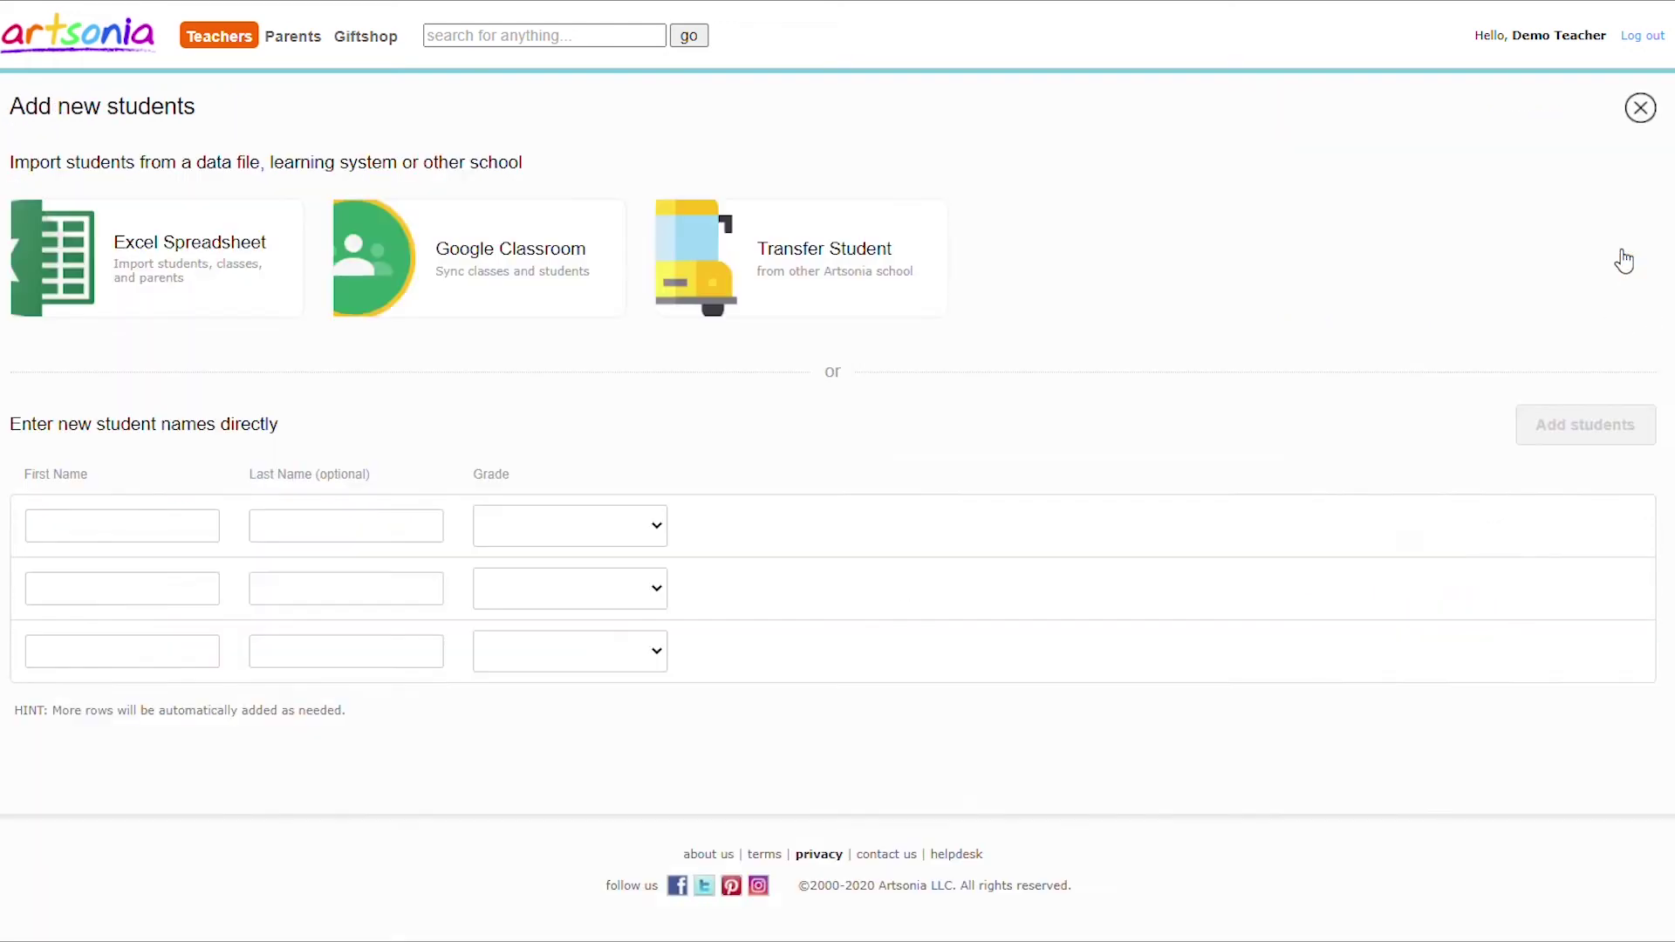
# Add a new grade 3 student to the roster by entering their first and last name.
pyautogui.click(49, 542)
pyautogui.press('Tab')
pyautogui.press('Tab')
pyautogui.click(648, 542)
pyautogui.click(602, 700)
pyautogui.click(1586, 420)
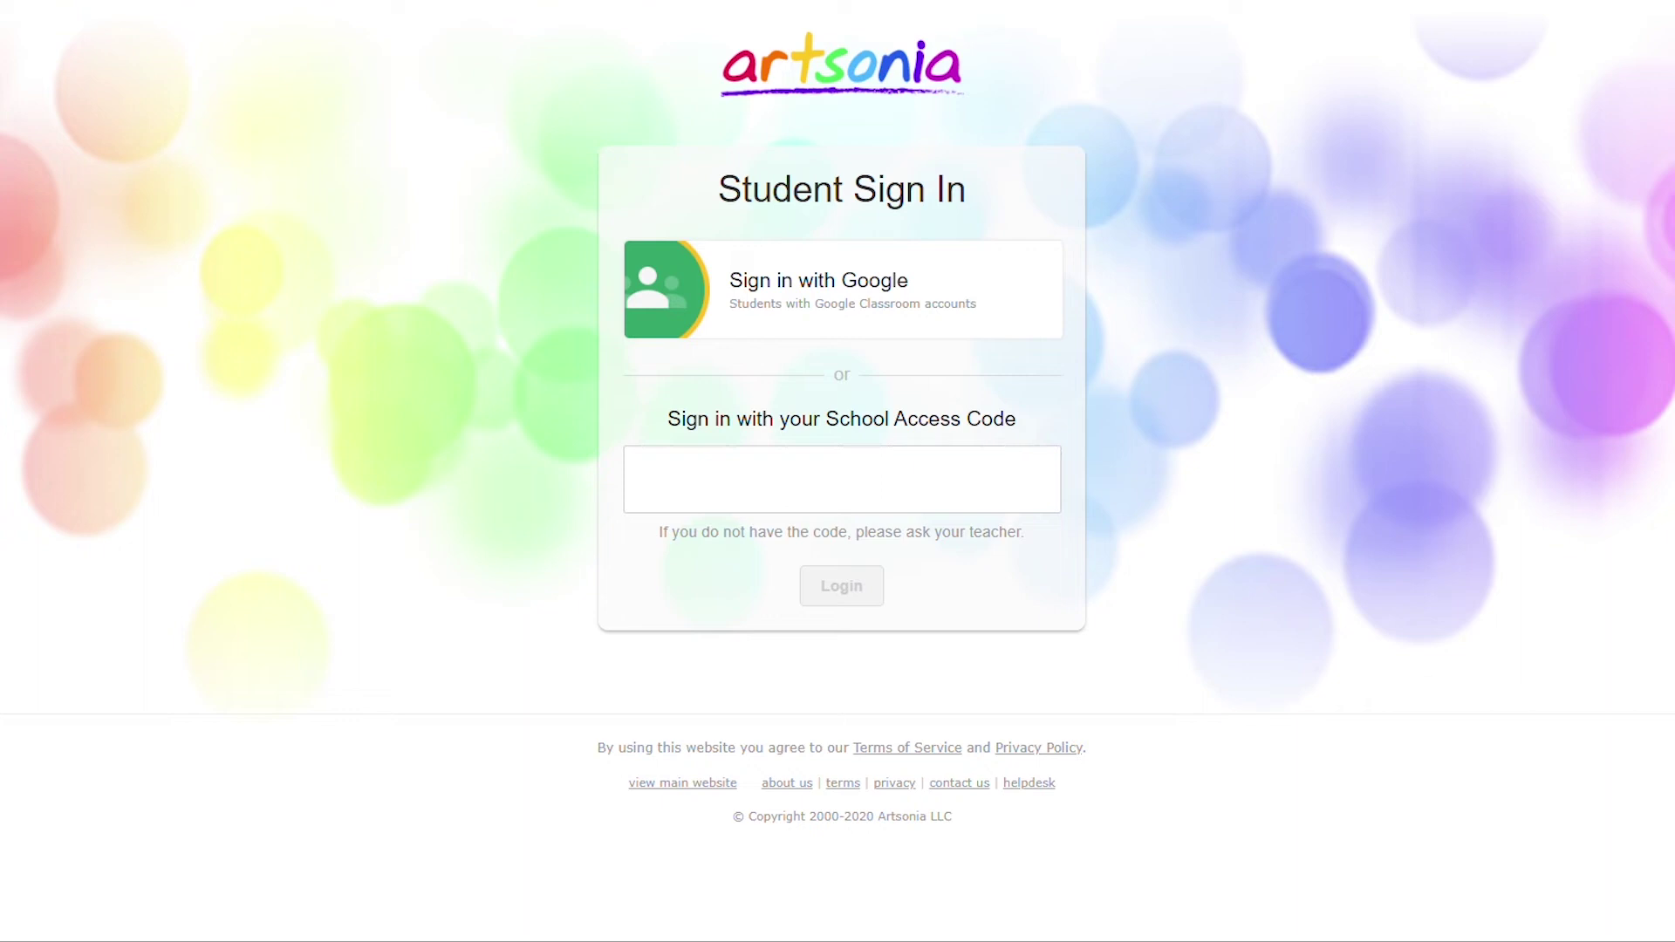
# Sign in to the student portal with the school access code.
pyautogui.click(934, 482)
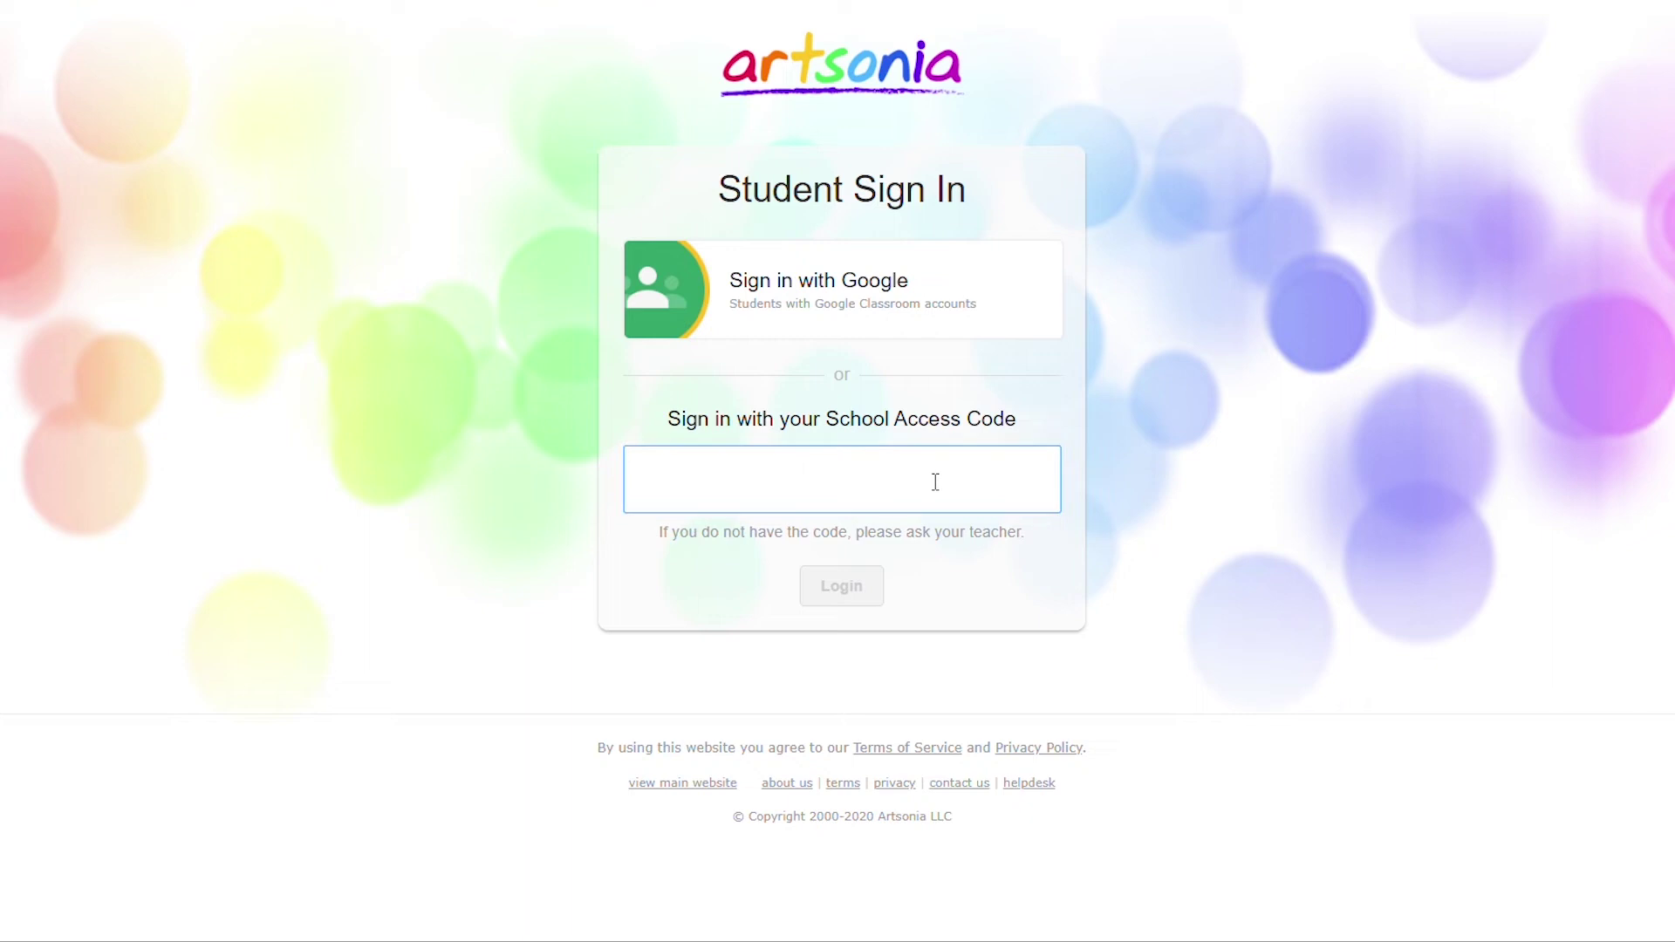
pyautogui.click(873, 602)
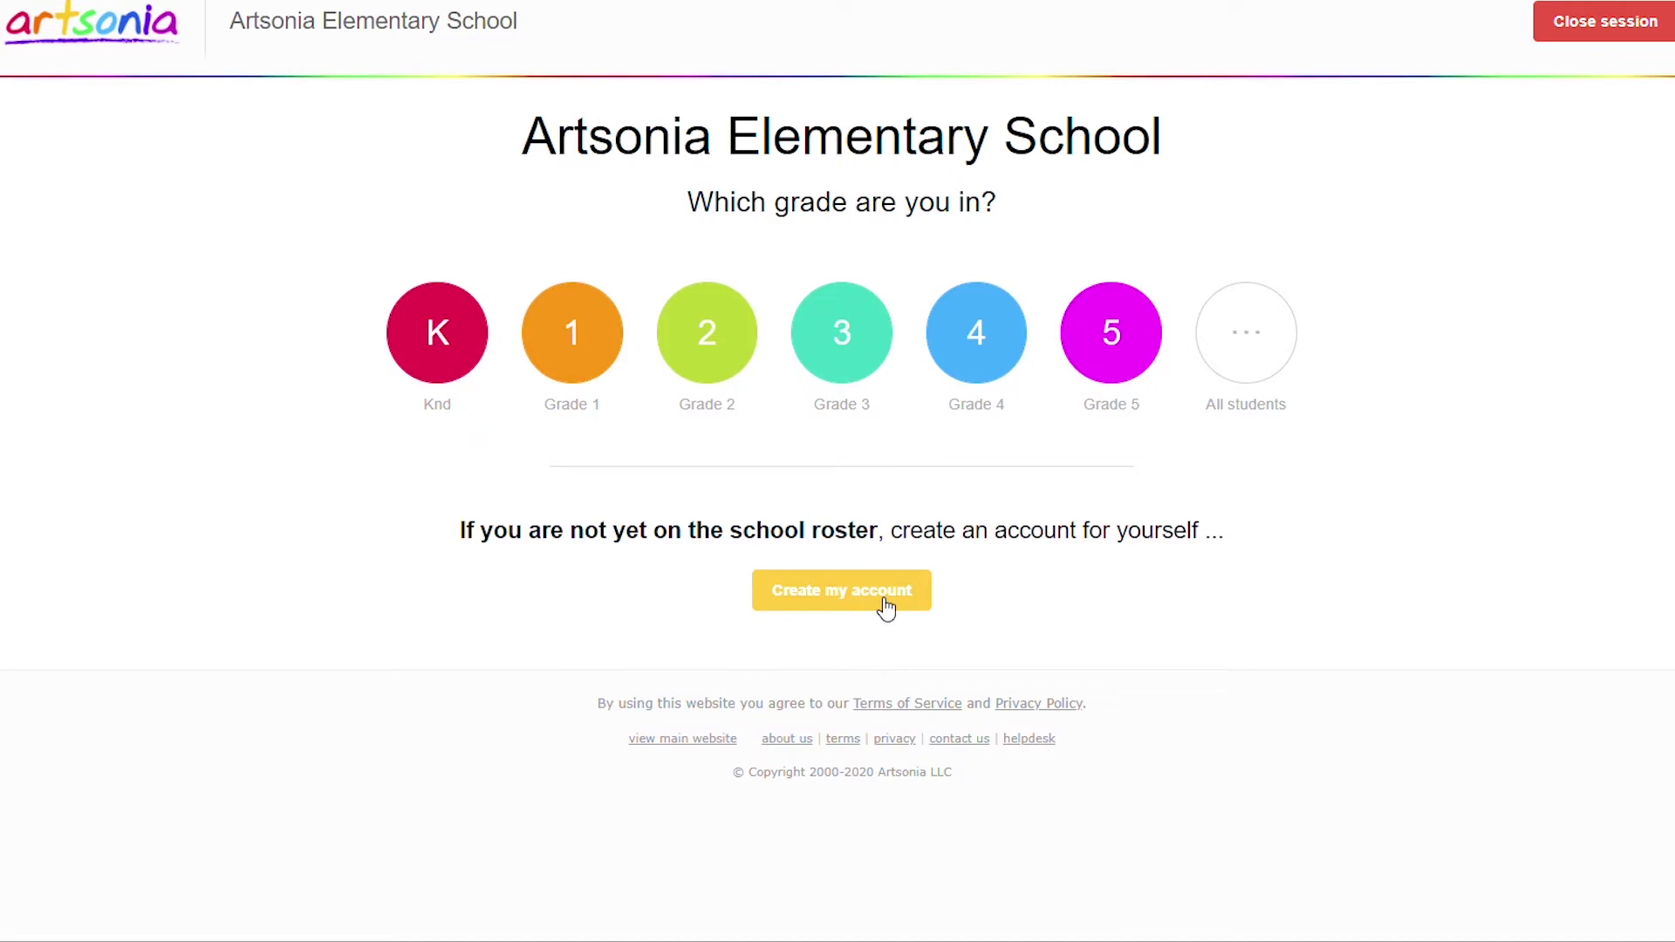
# Self-register a grade 3 student account with the student's first and last name.
pyautogui.click(883, 594)
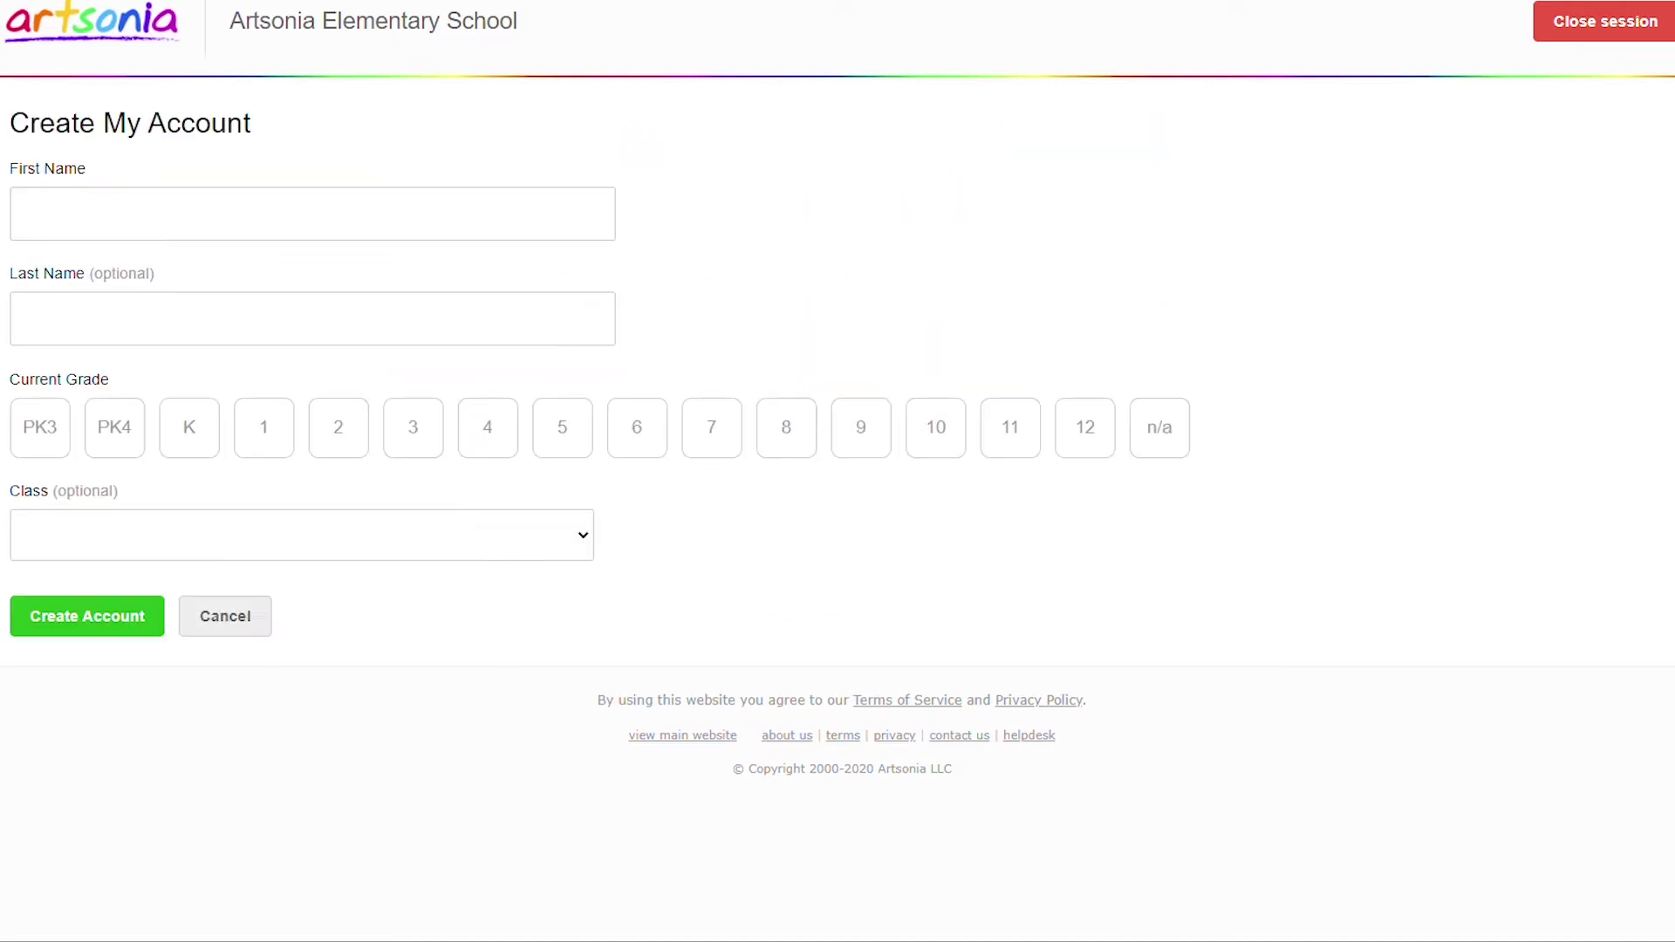
pyautogui.click(497, 220)
pyautogui.press('Tab')
pyautogui.click(413, 431)
pyautogui.click(85, 626)
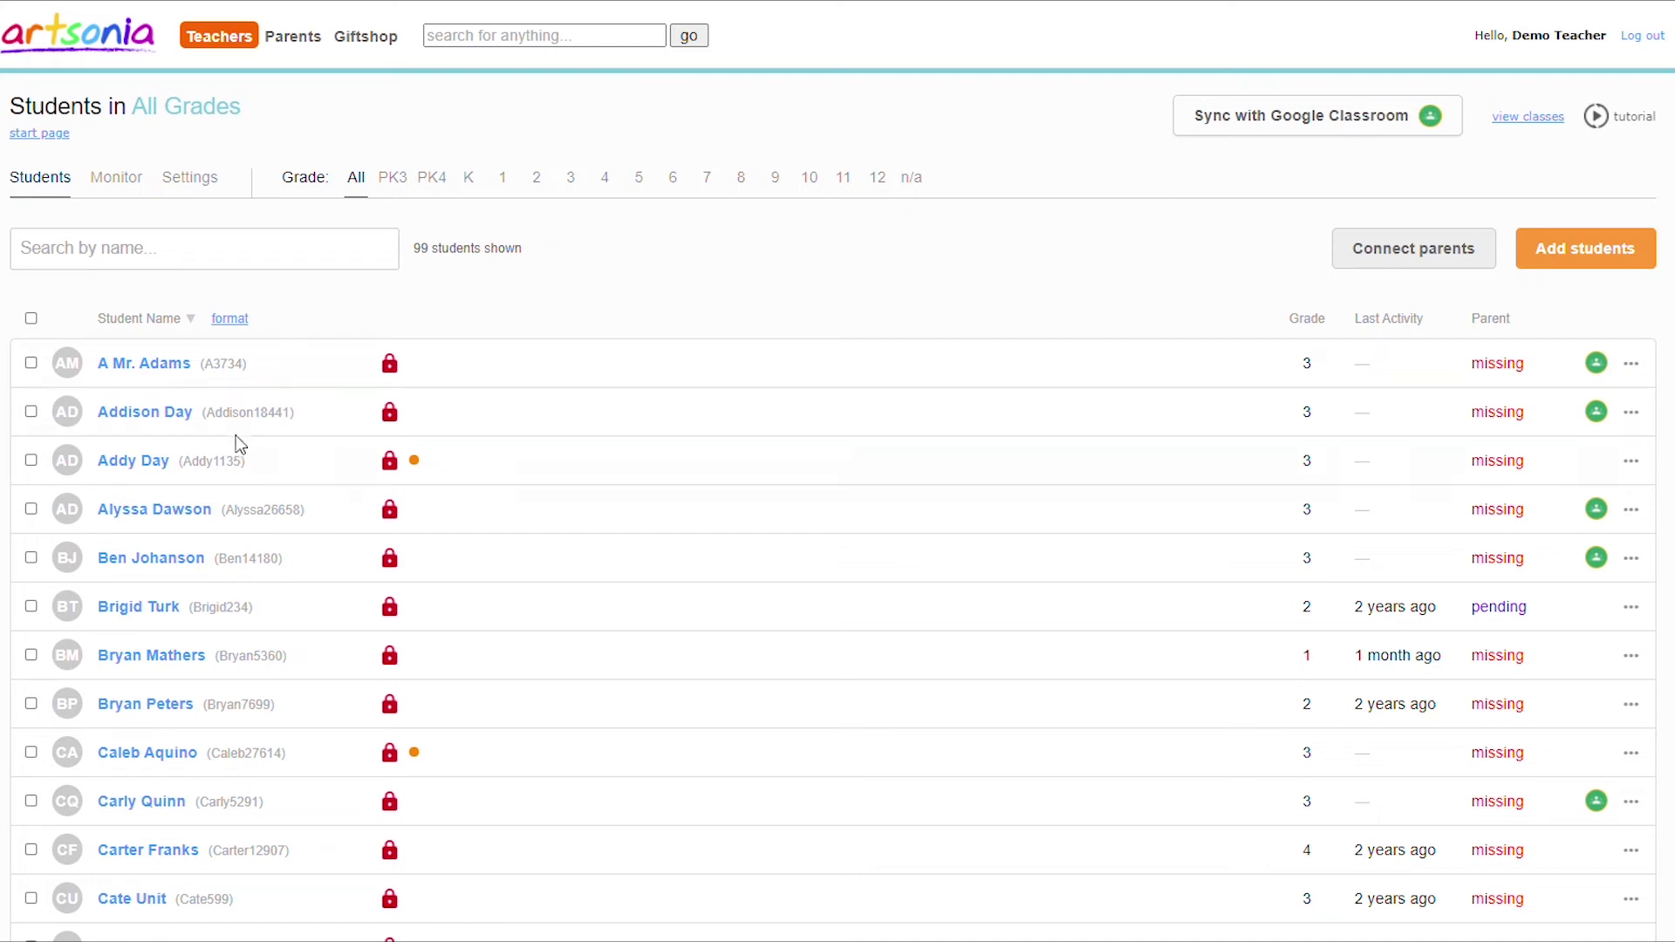
# Merge the duplicate self-created account into the original record, keeping the original name and screenname.
pyautogui.click(34, 414)
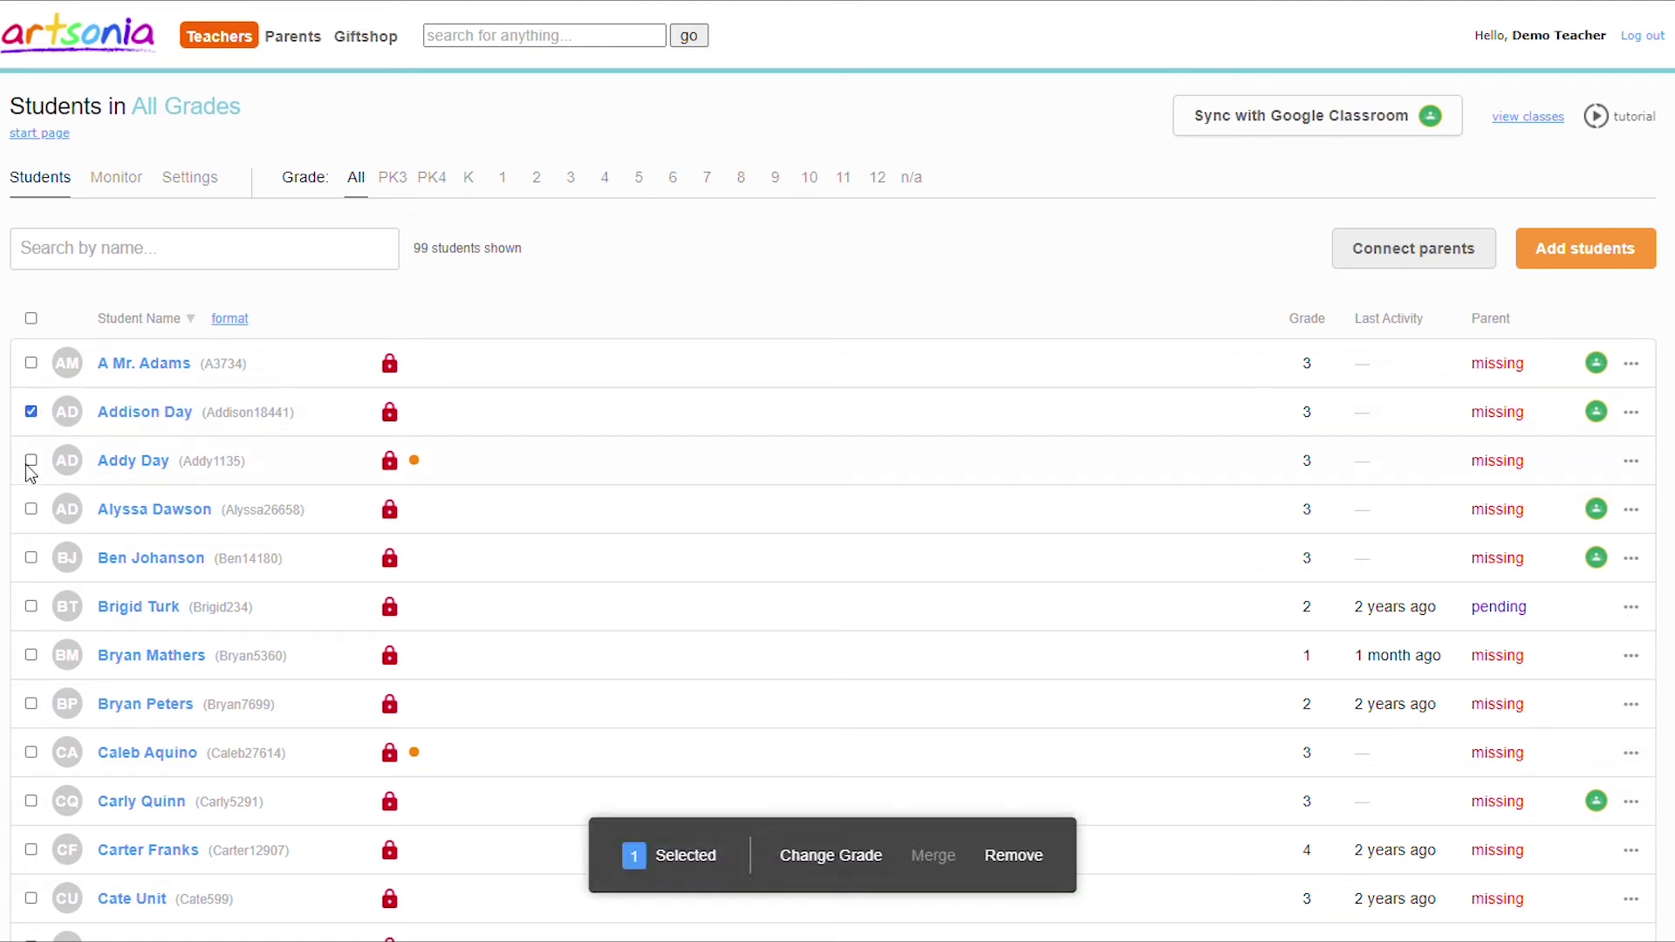
pyautogui.click(29, 463)
pyautogui.click(932, 856)
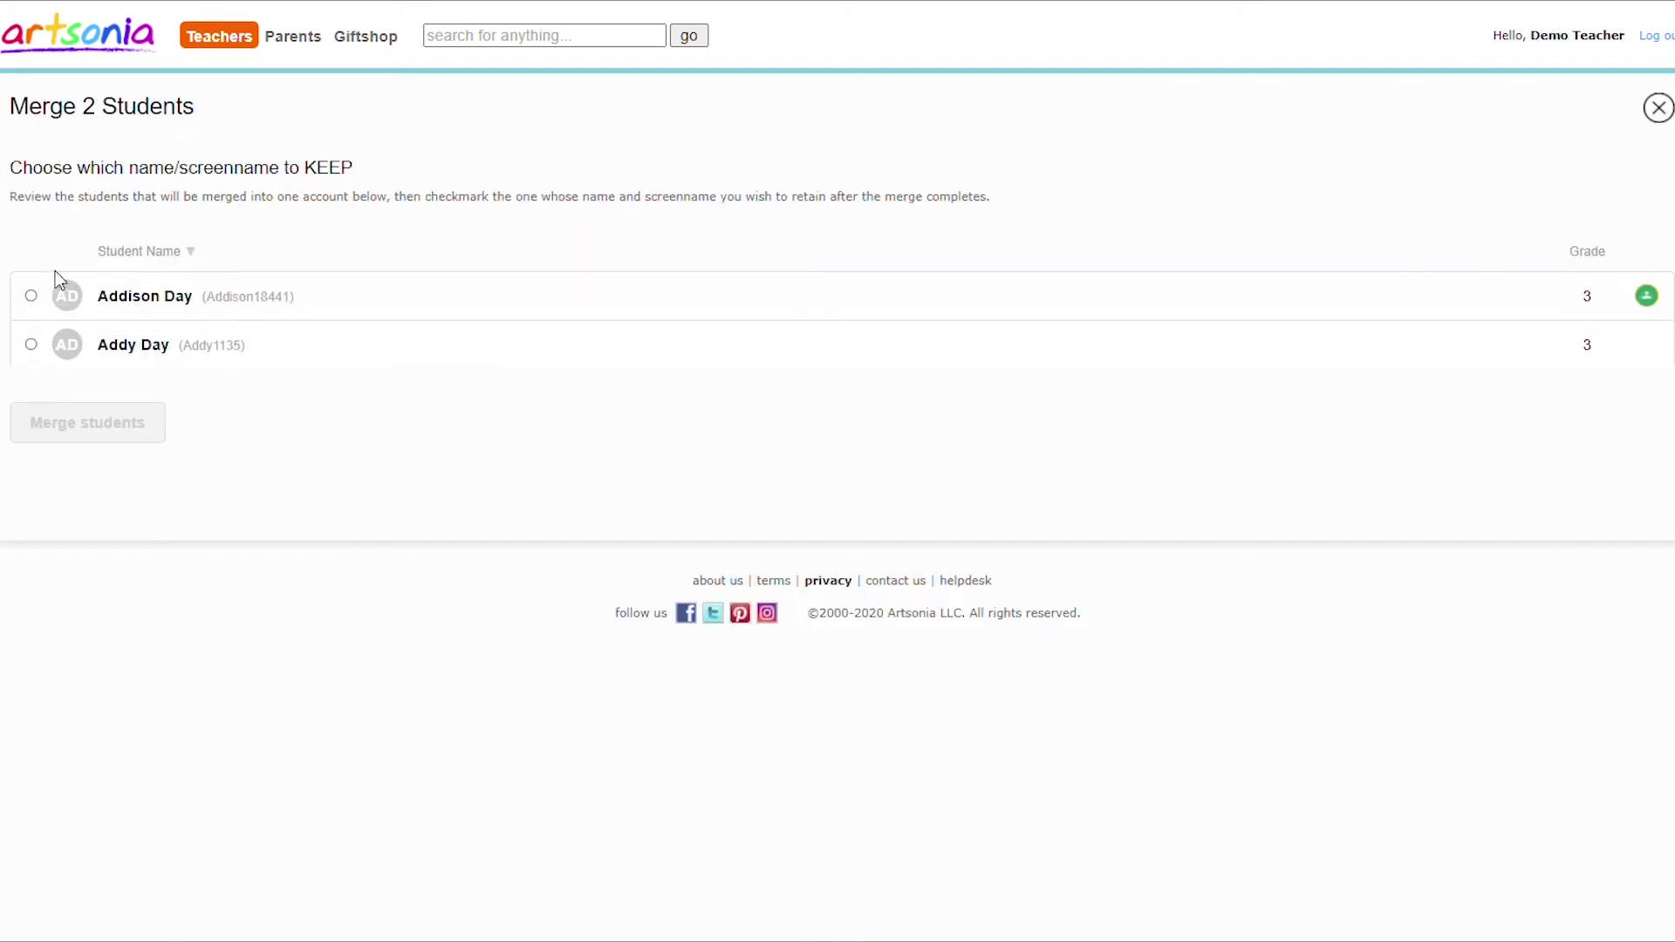
pyautogui.click(31, 296)
pyautogui.click(61, 421)
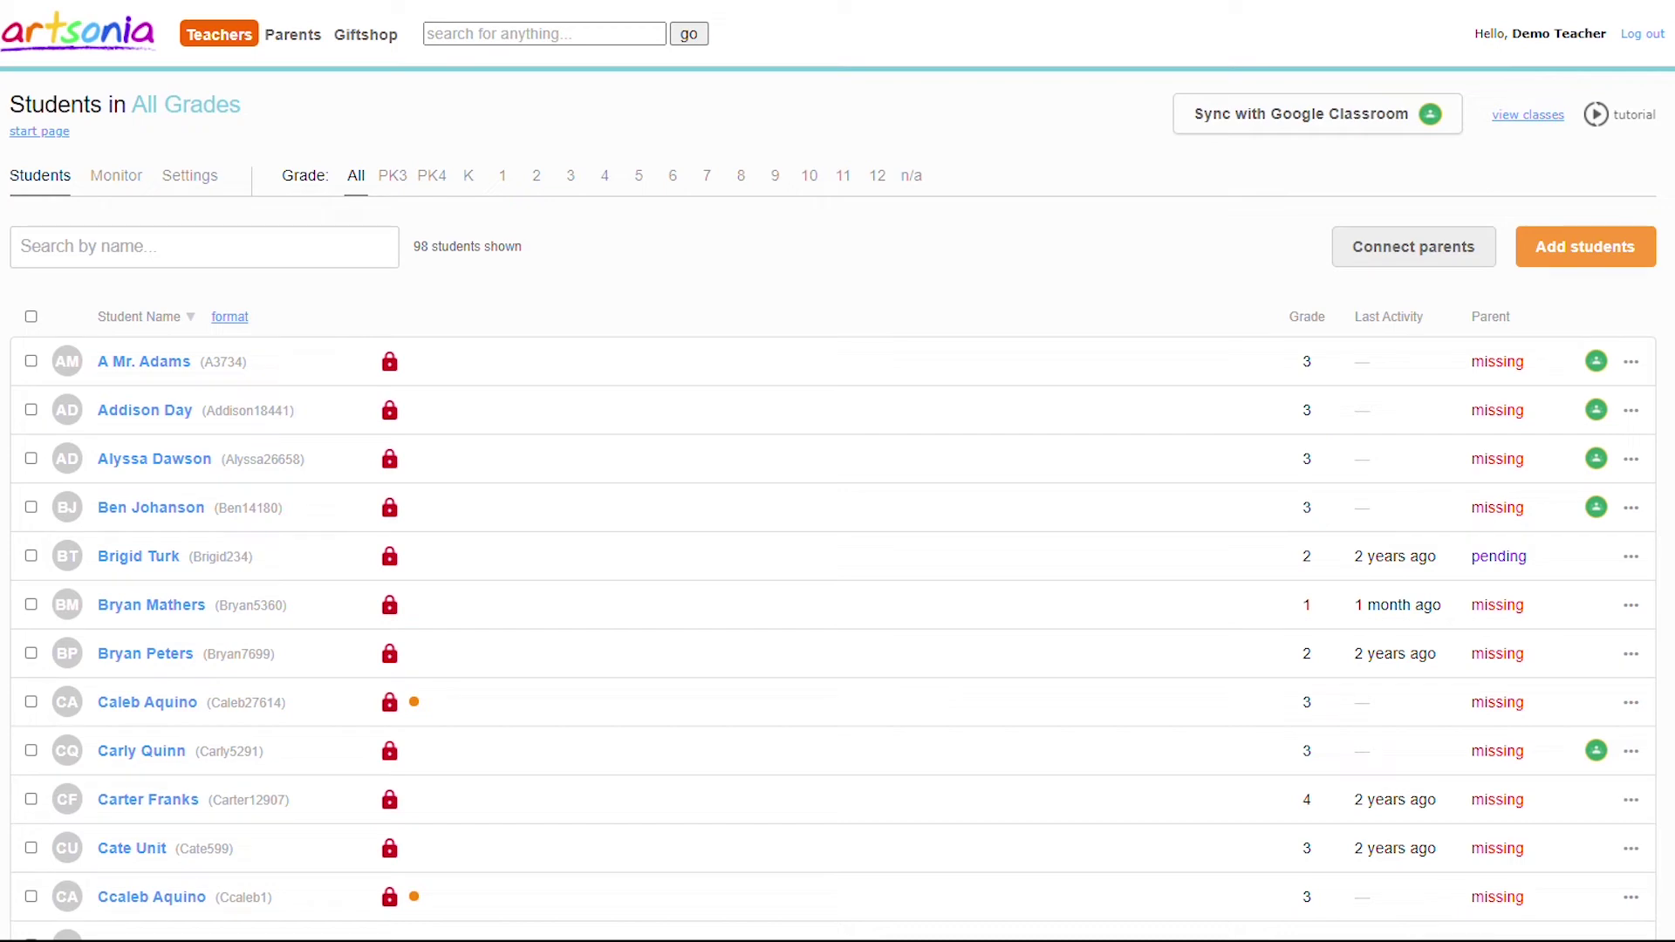
# Create a new class named 'Ms. Johnson's Class' from the Classes list.
pyautogui.click(231, 36)
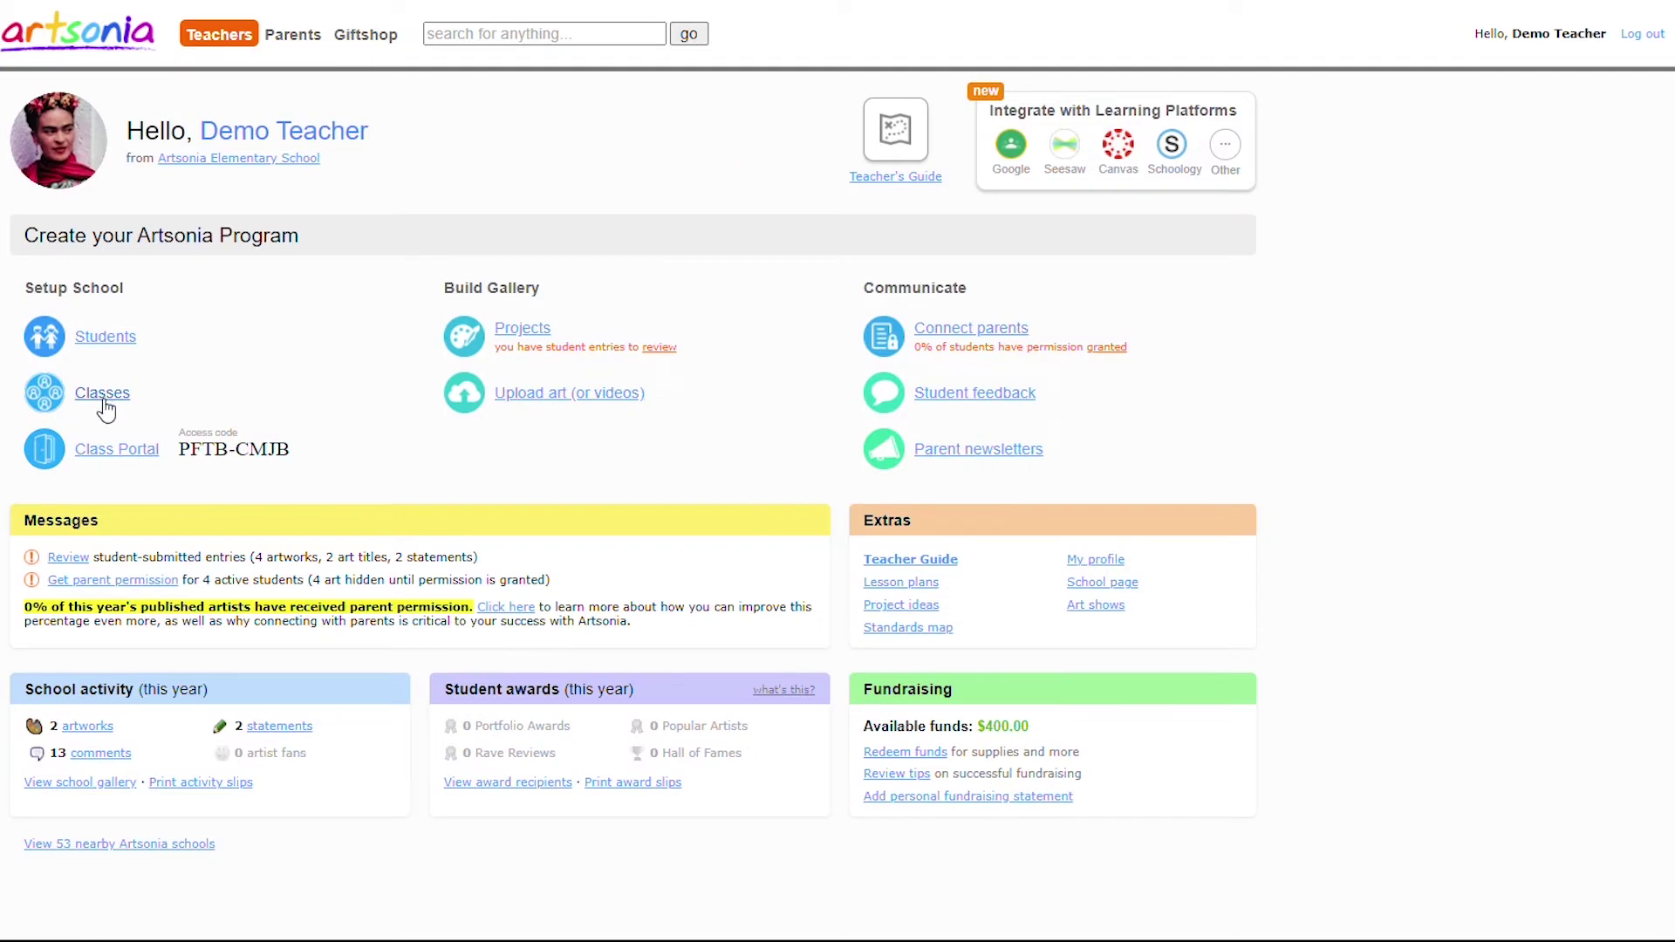
pyautogui.click(103, 394)
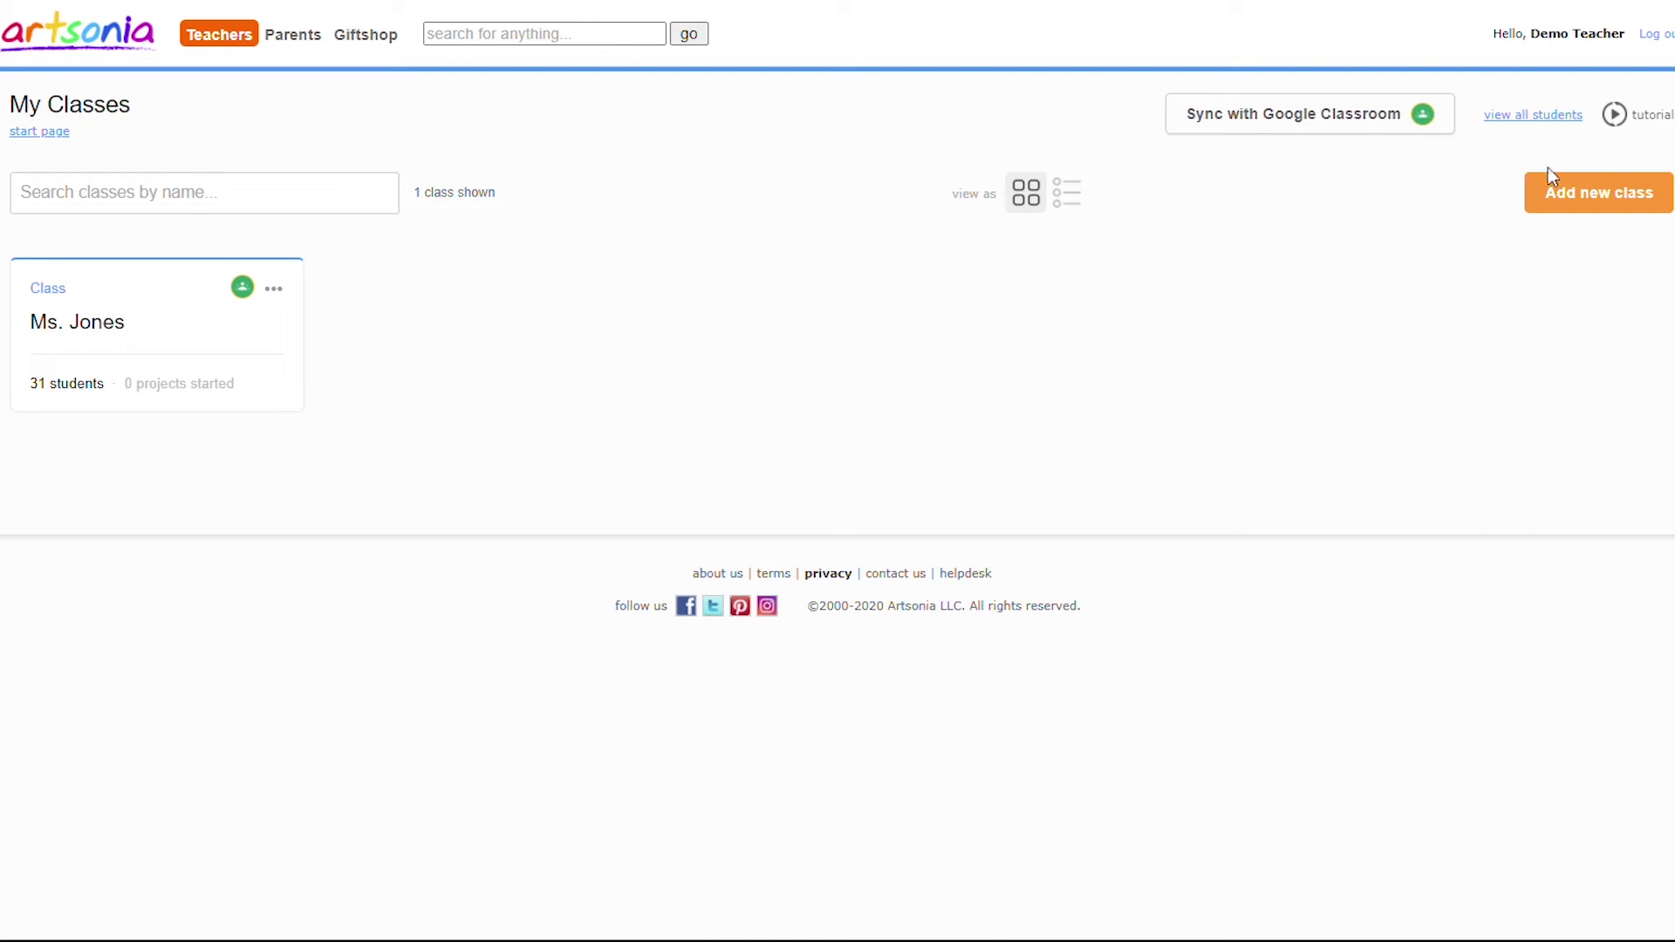
pyautogui.click(1591, 194)
pyautogui.write("Ms. Johnson's Class")
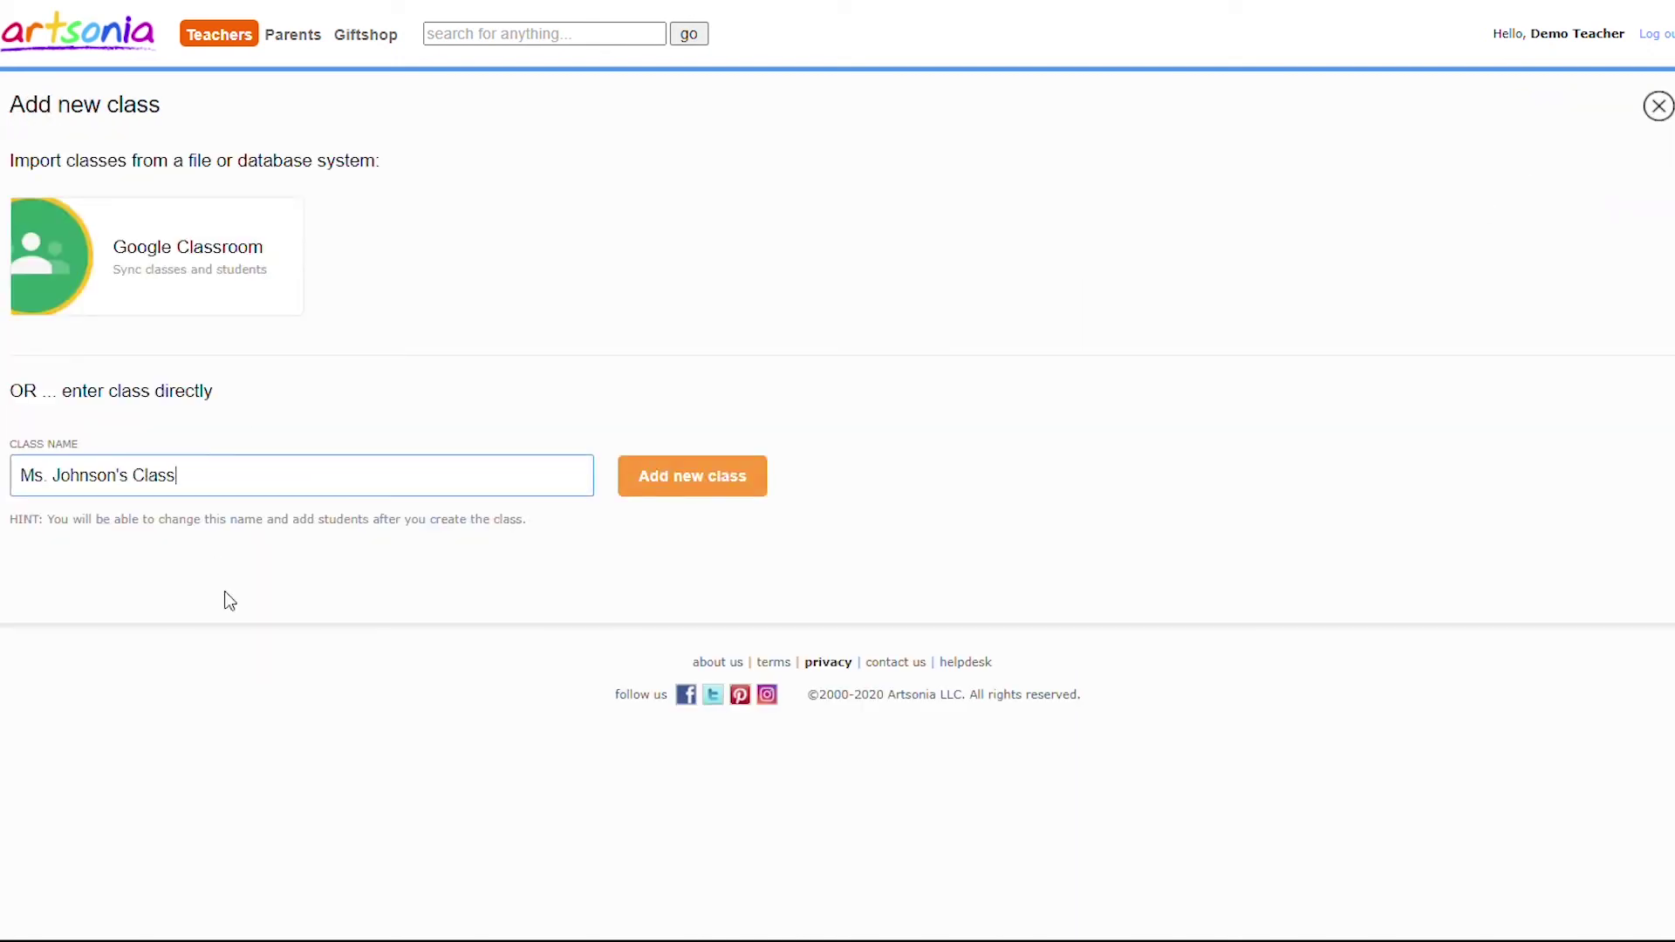
pyautogui.click(701, 488)
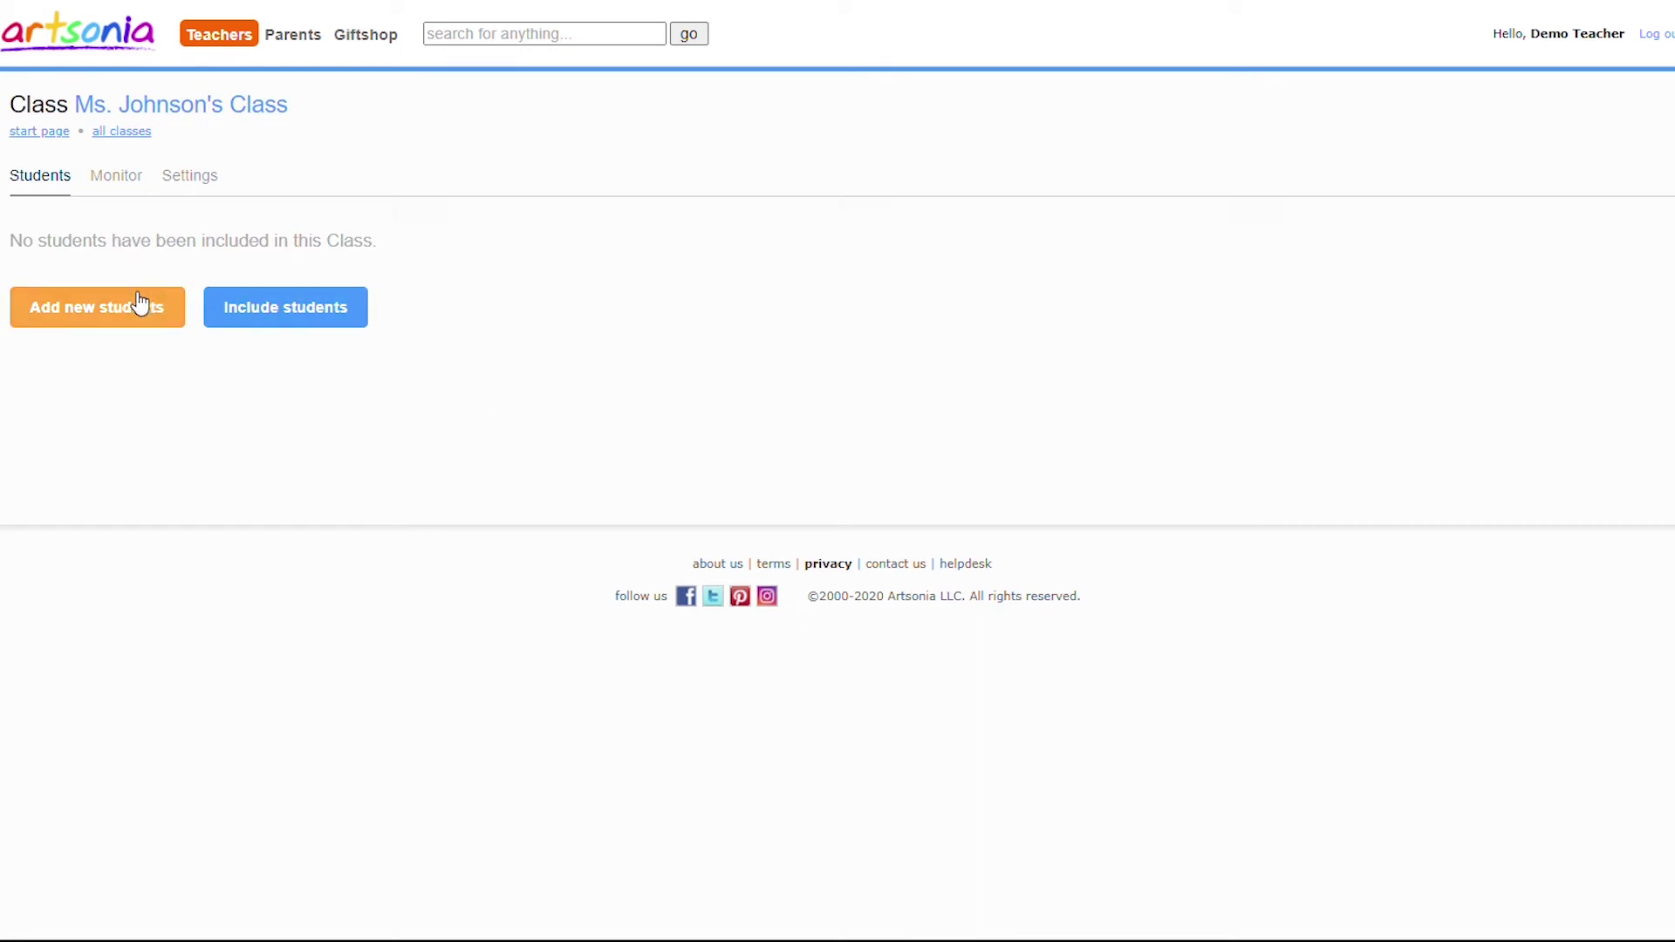
# Filter existing students to grade 1 and include six of them in the class.
pyautogui.click(236, 321)
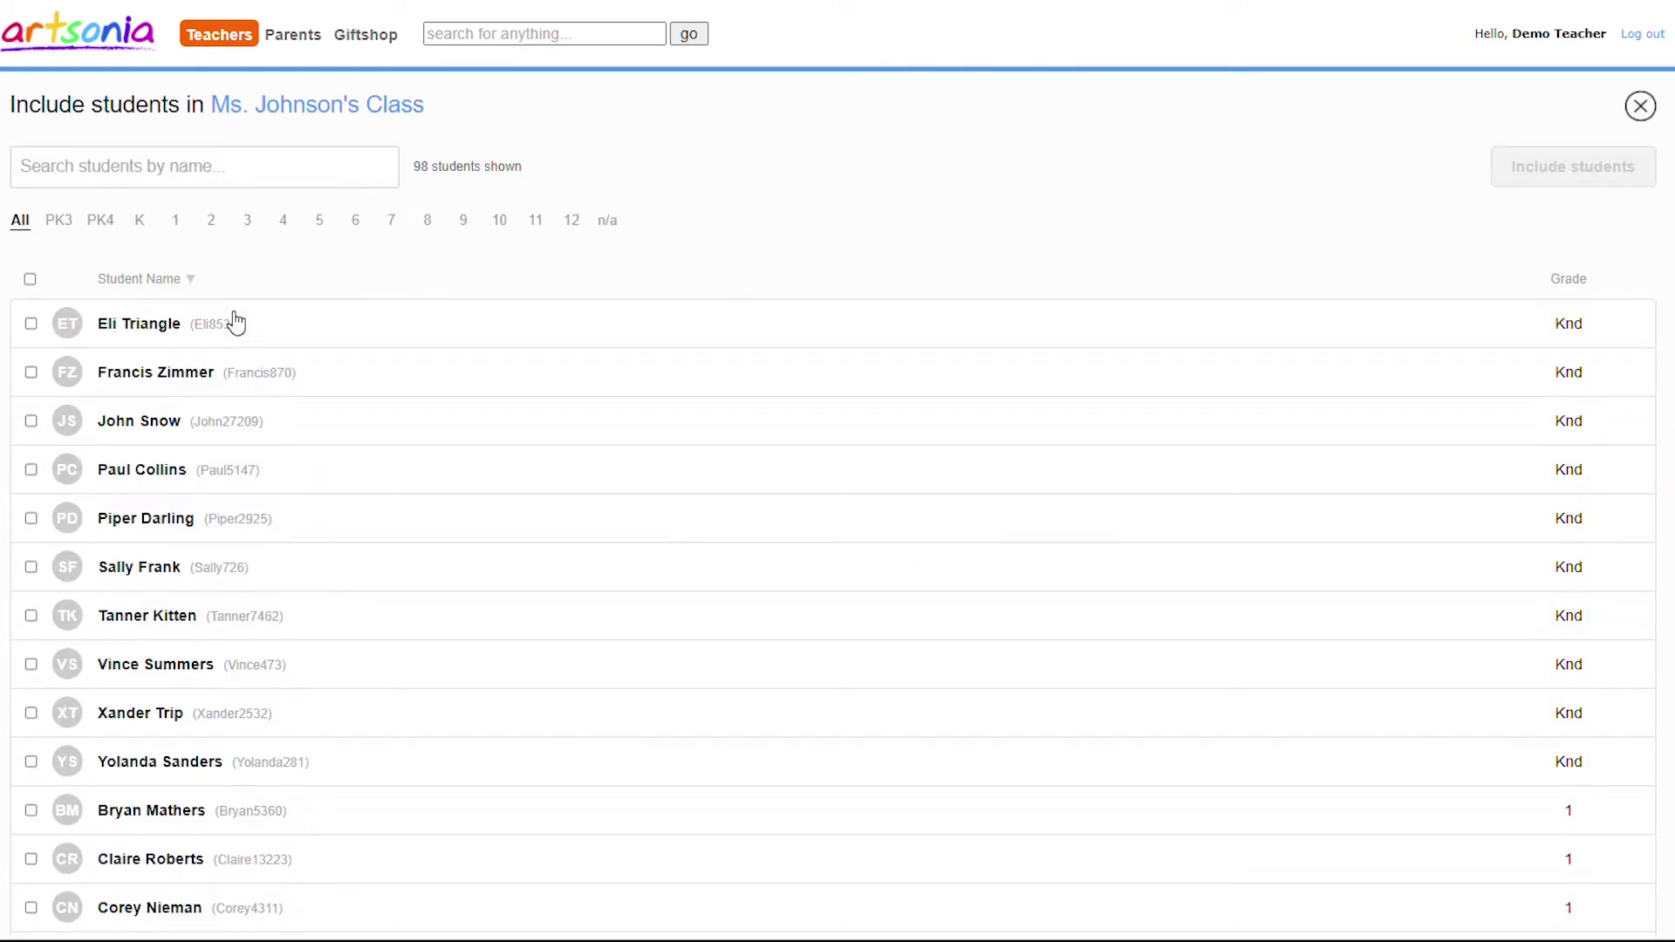
pyautogui.click(175, 220)
pyautogui.click(31, 324)
pyautogui.click(31, 373)
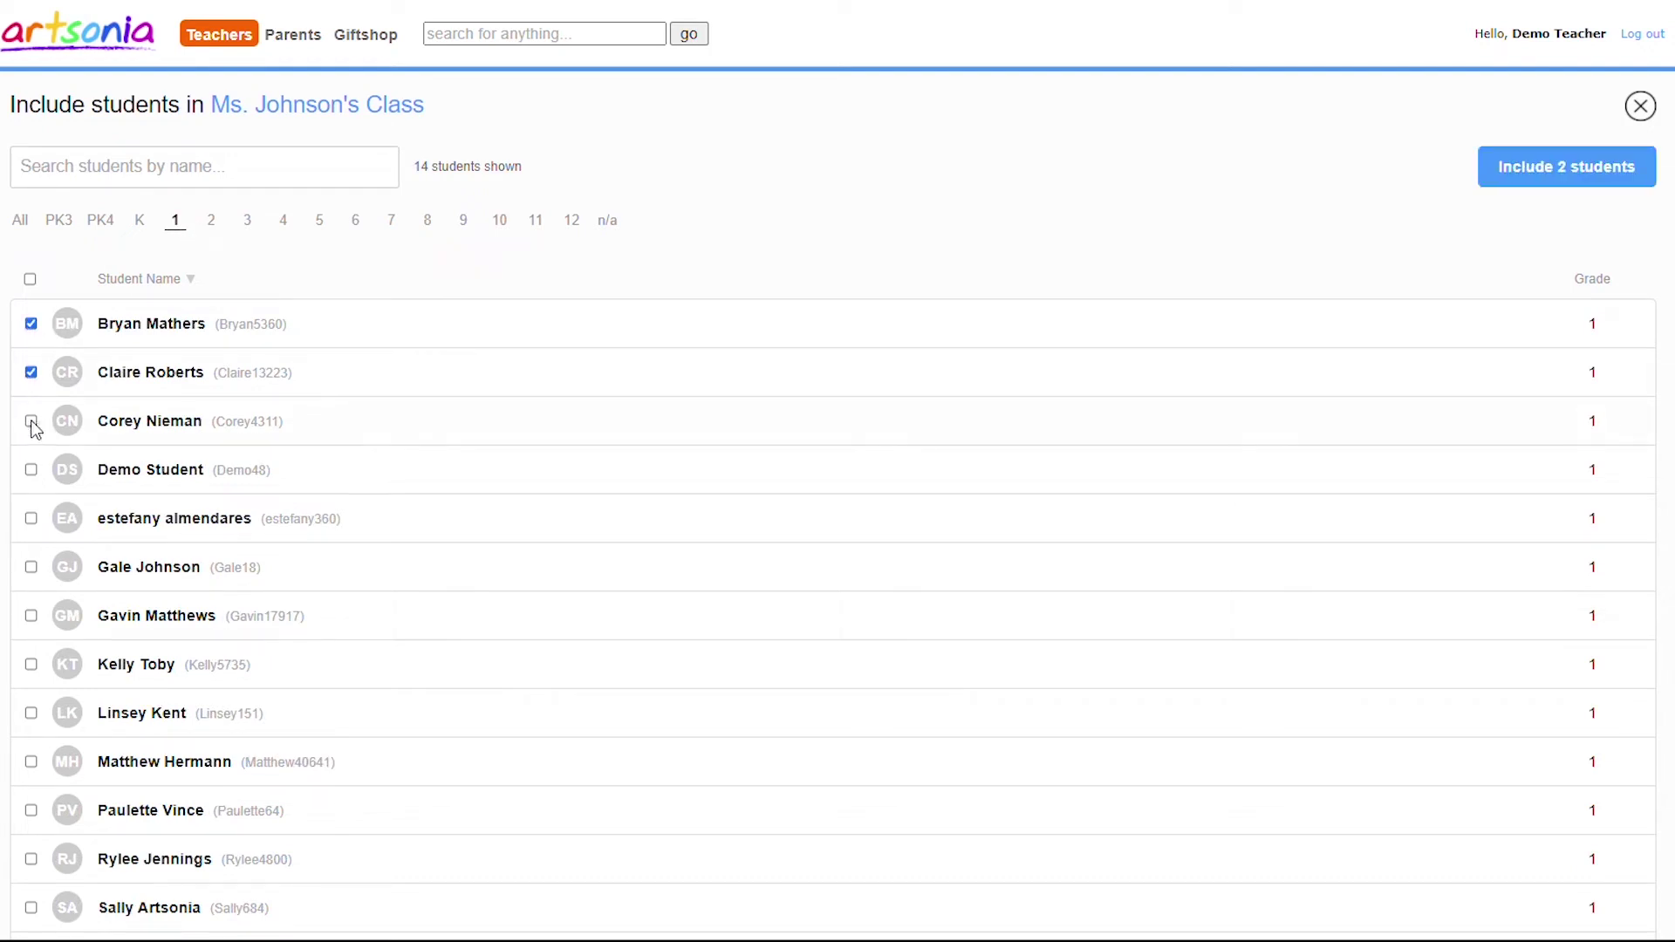
pyautogui.click(31, 519)
pyautogui.click(30, 567)
pyautogui.click(1561, 169)
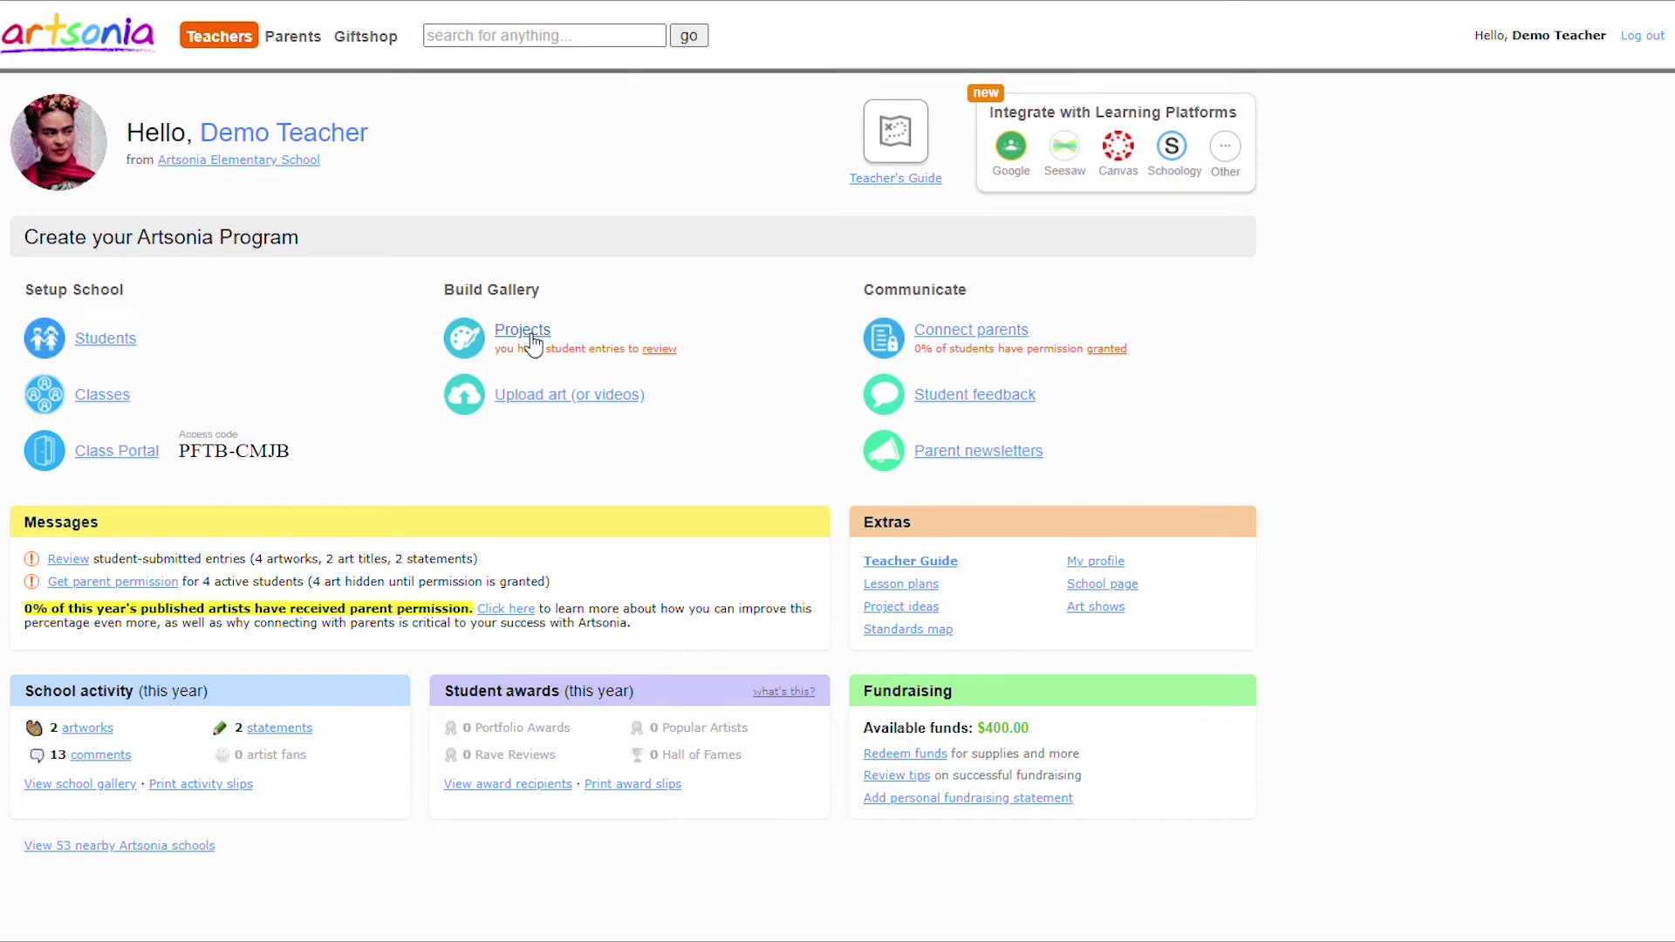
# Create a project by copying the Frog Lily Pad idea from the Project Ideas gallery.
pyautogui.click(527, 336)
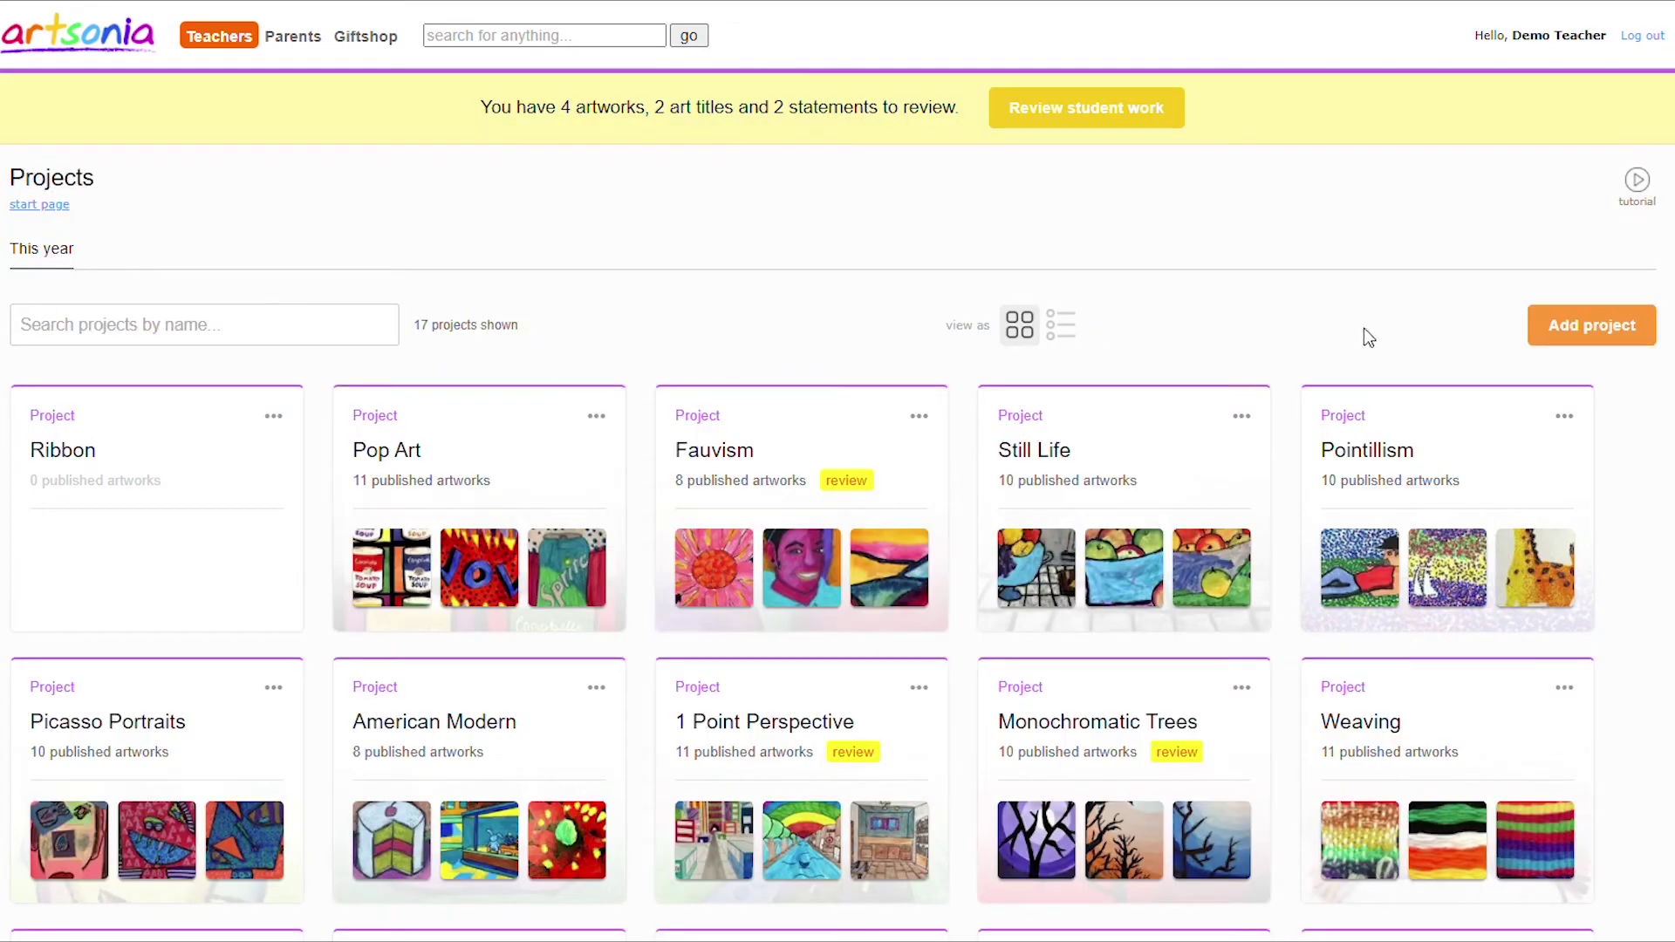
pyautogui.click(1651, 350)
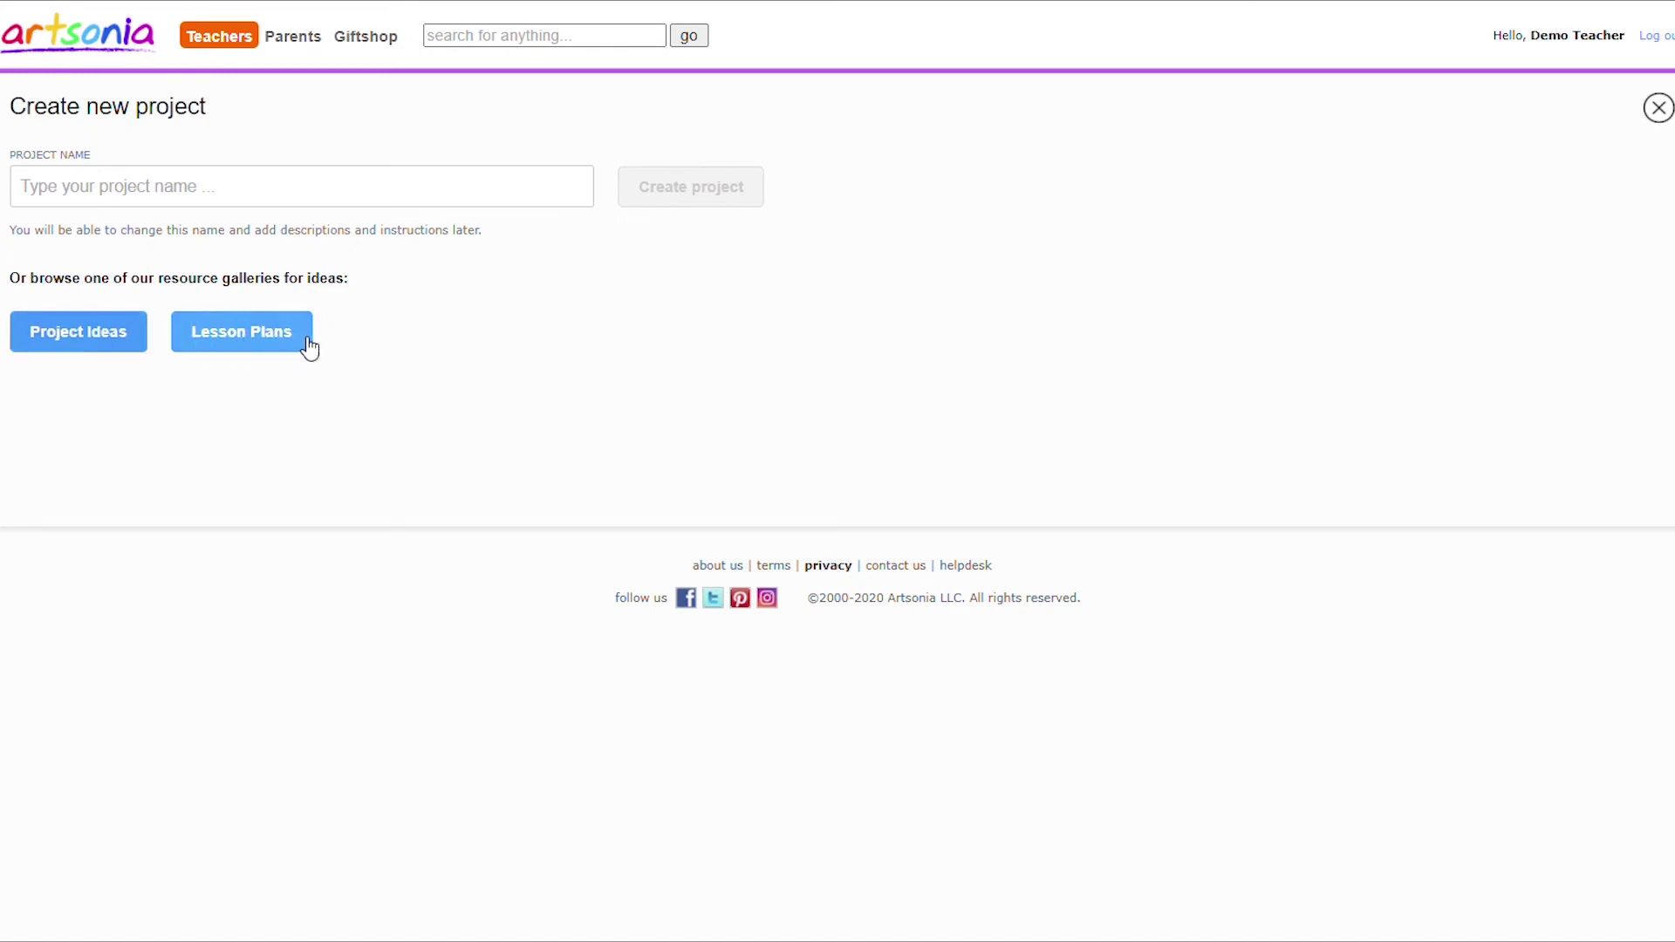
pyautogui.click(133, 340)
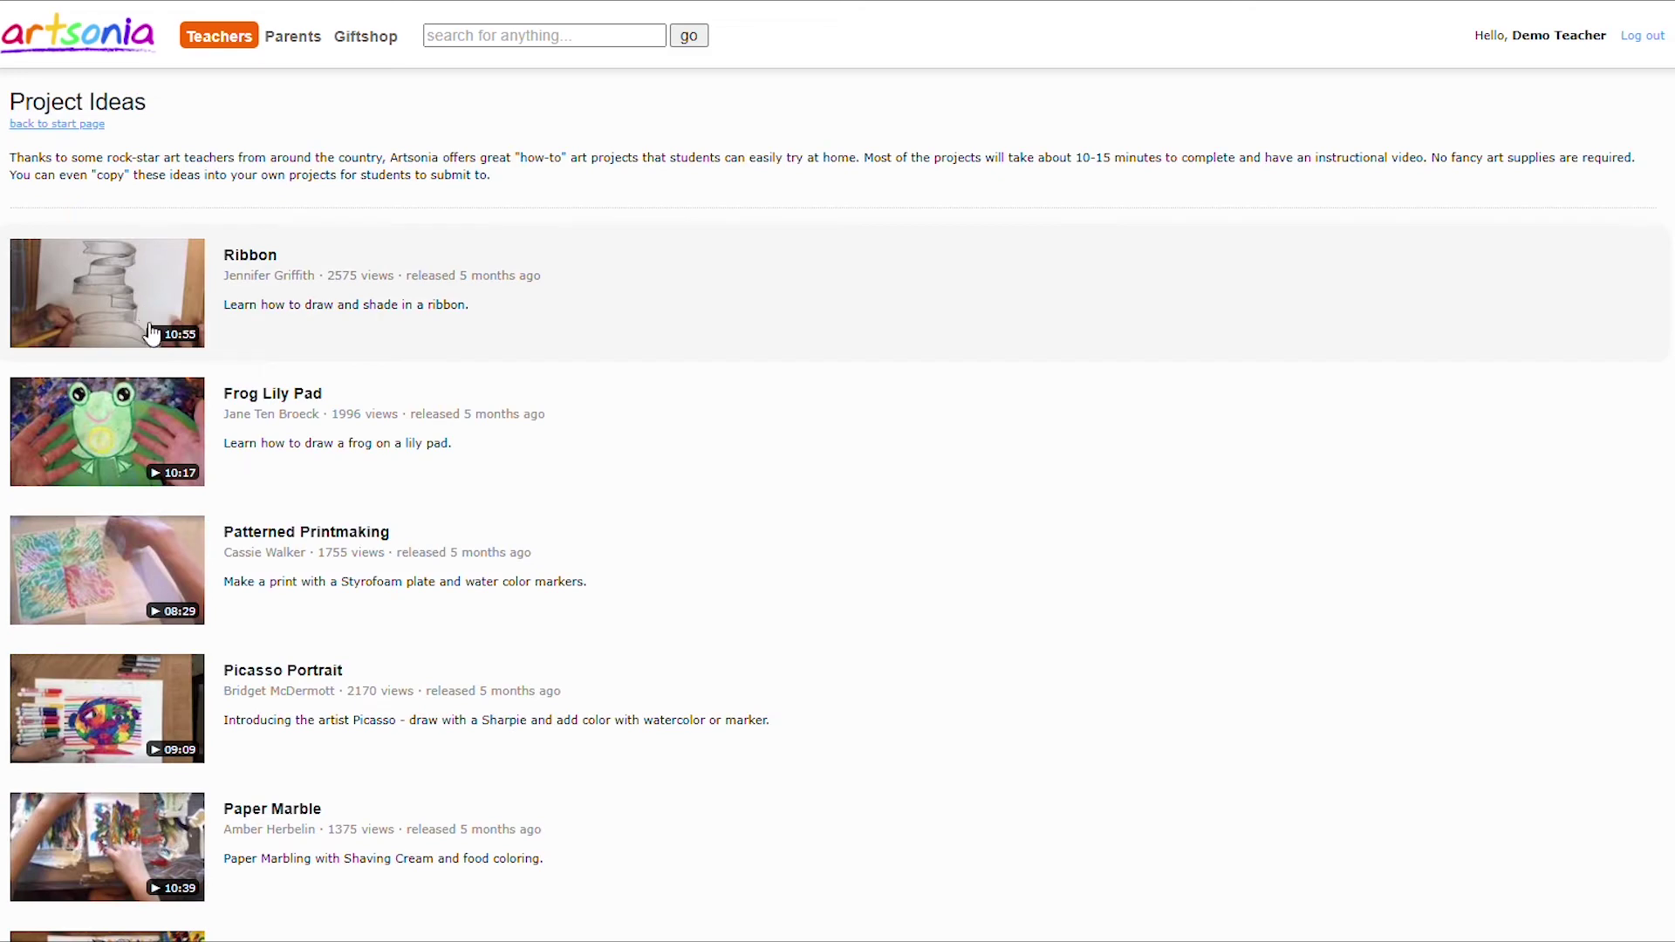
pyautogui.click(149, 405)
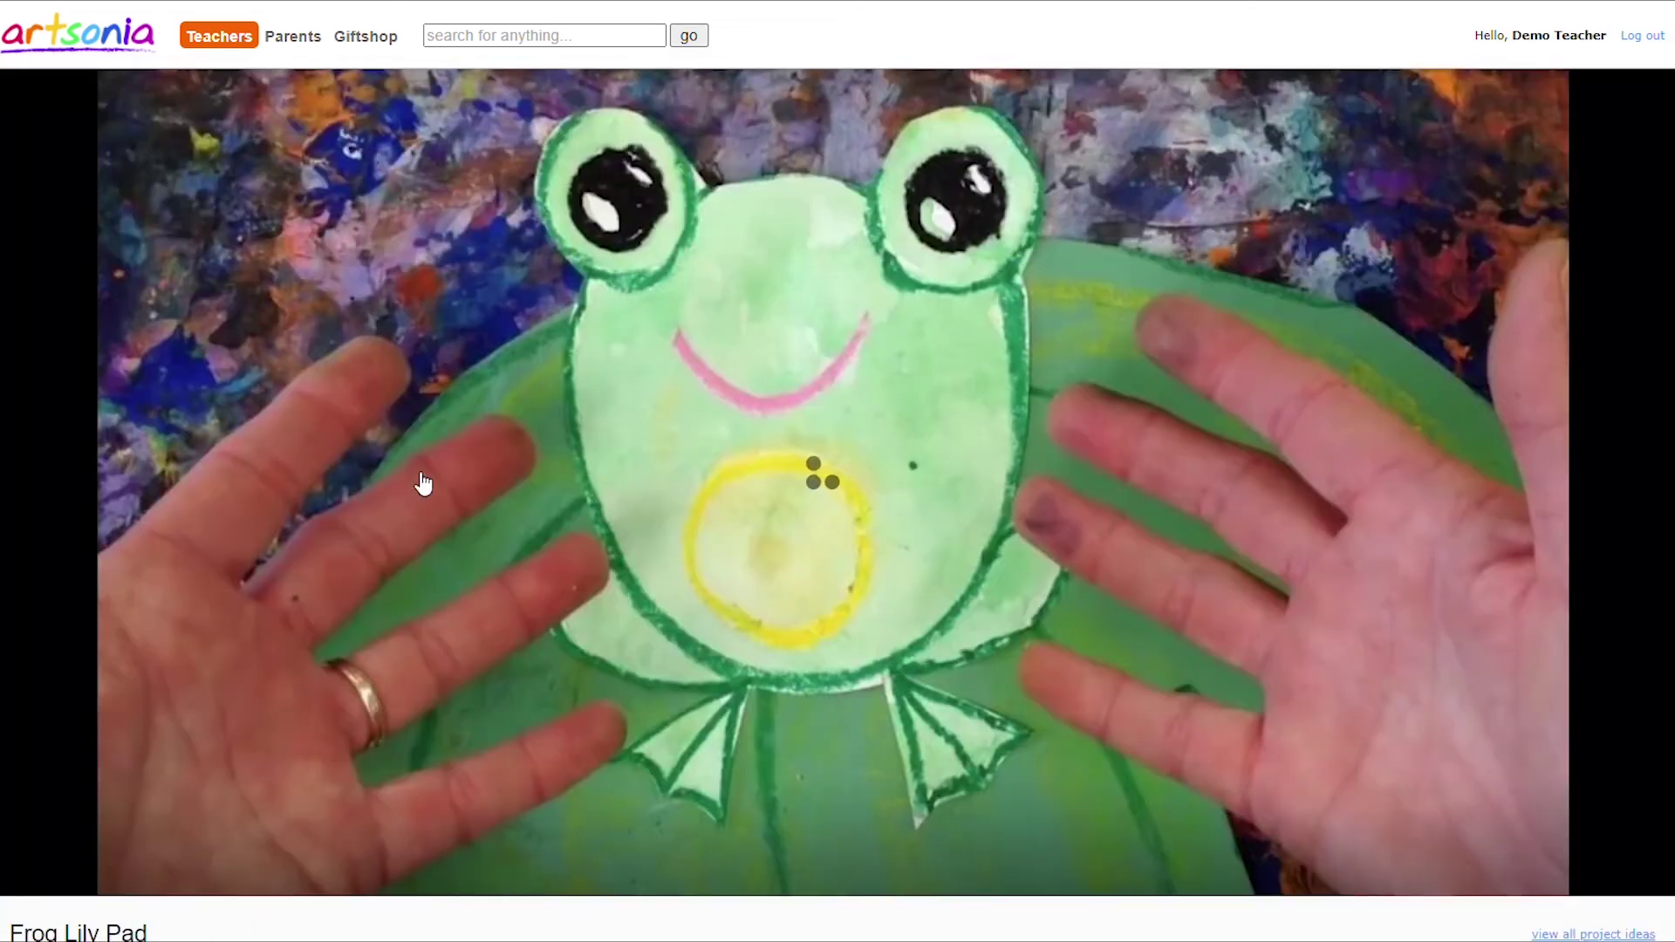
pyautogui.scroll(-1, 494, 568)
pyautogui.scroll(-1, 495, 568)
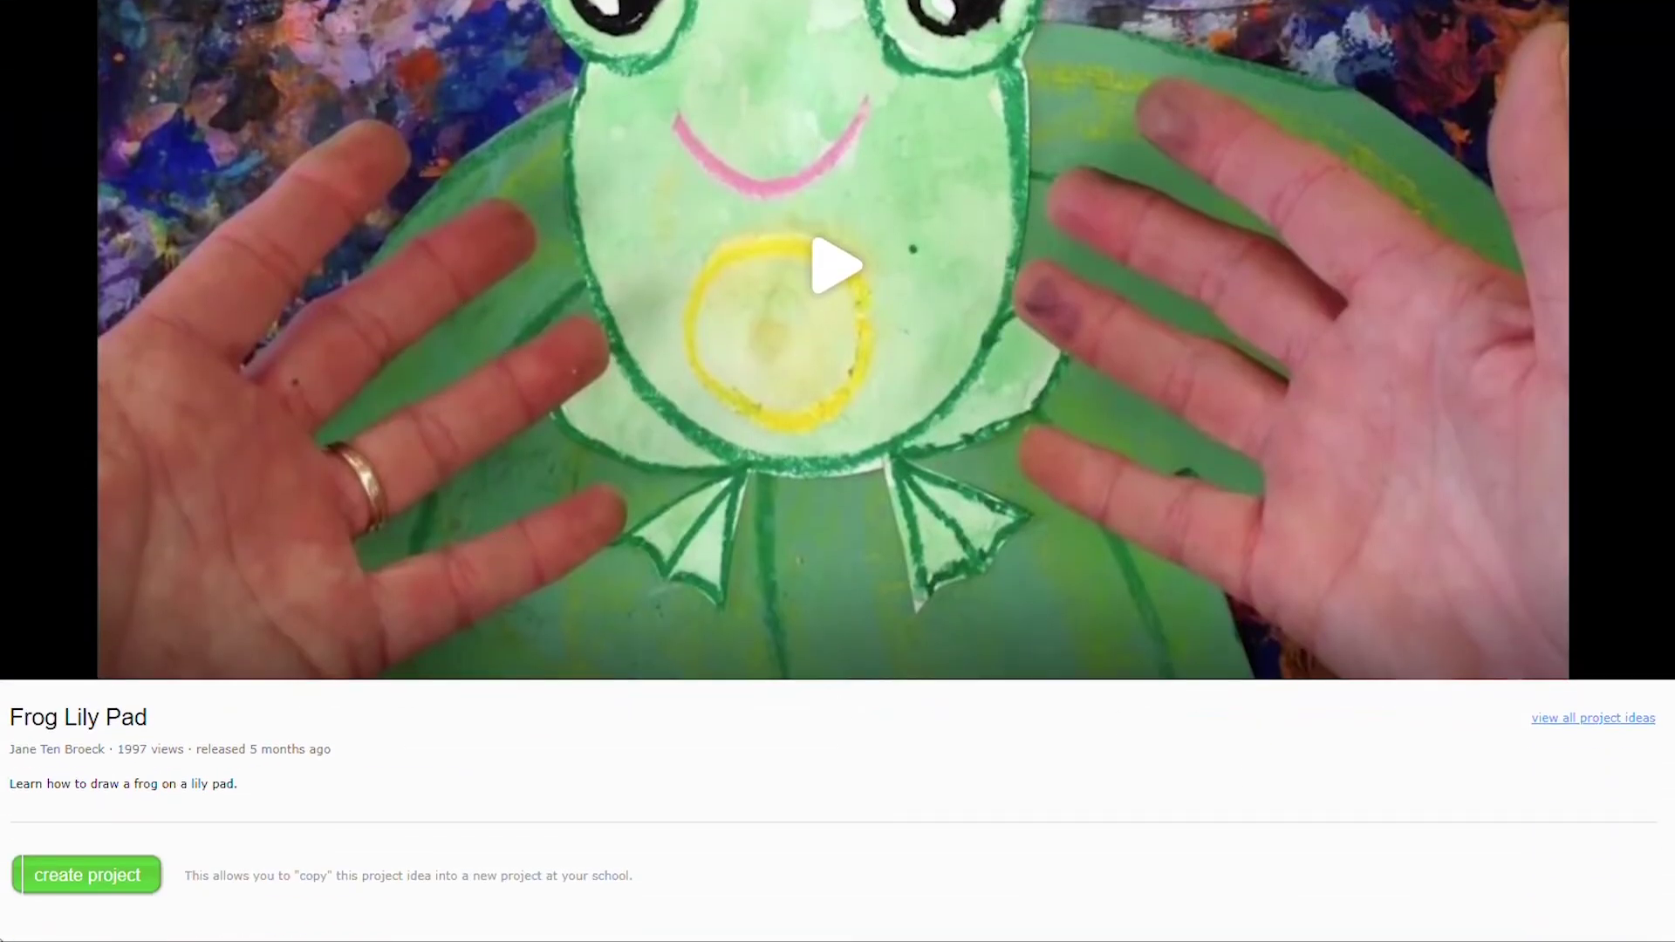
pyautogui.click(83, 876)
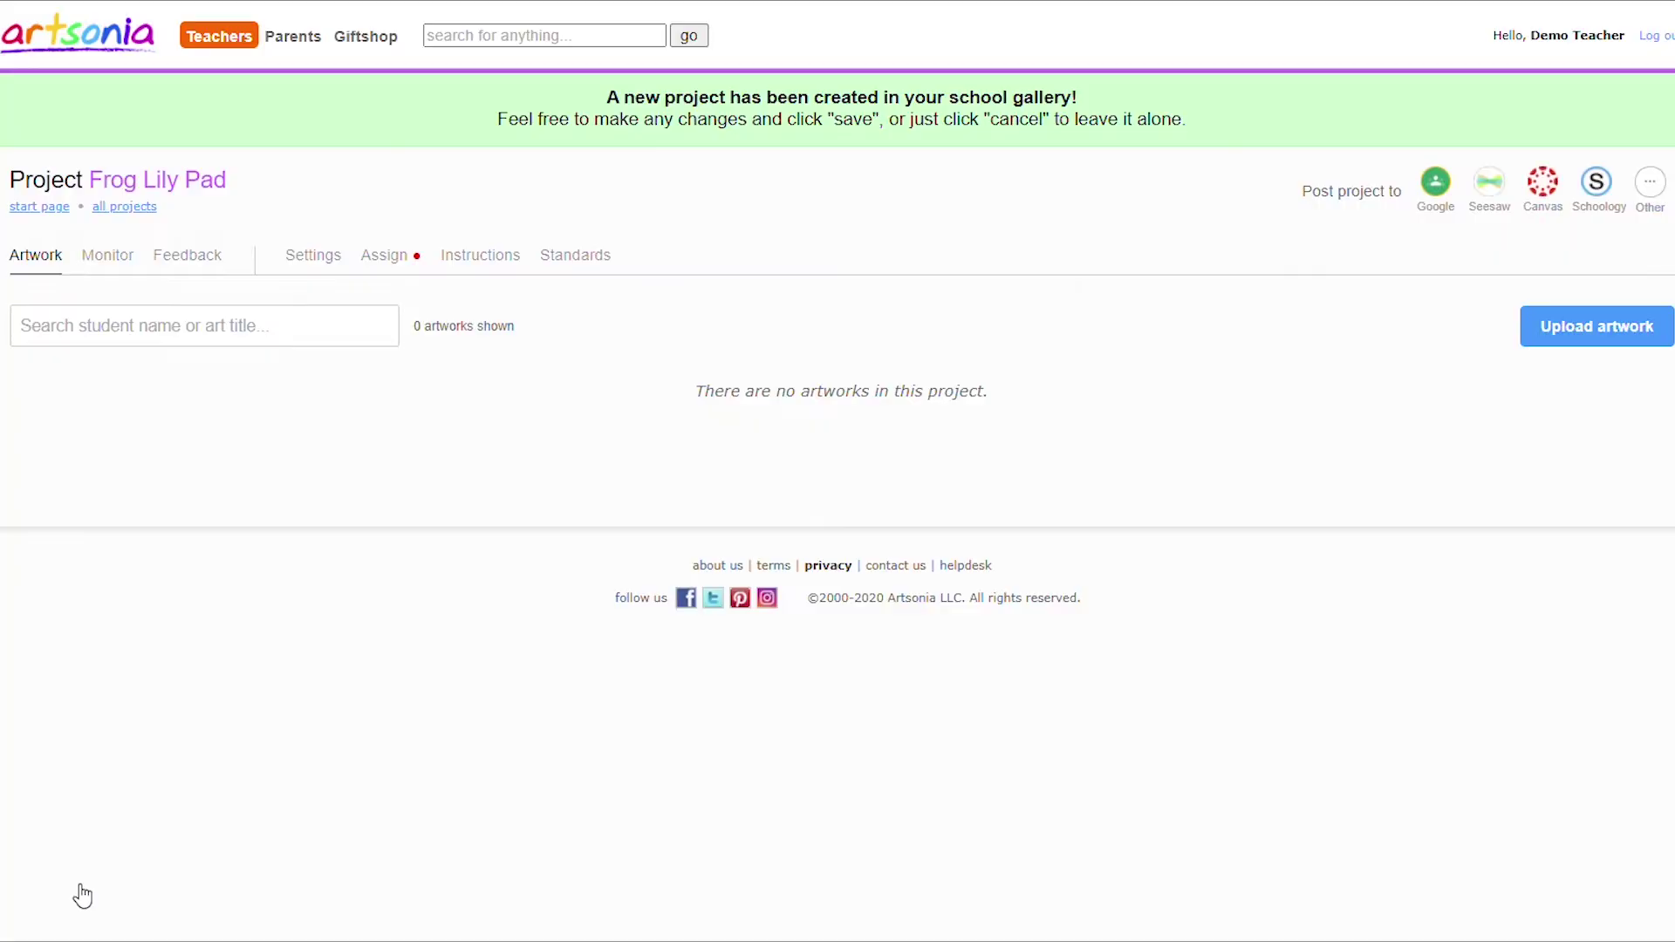
# Create a project titled 'New Project'.
pyautogui.click(482, 262)
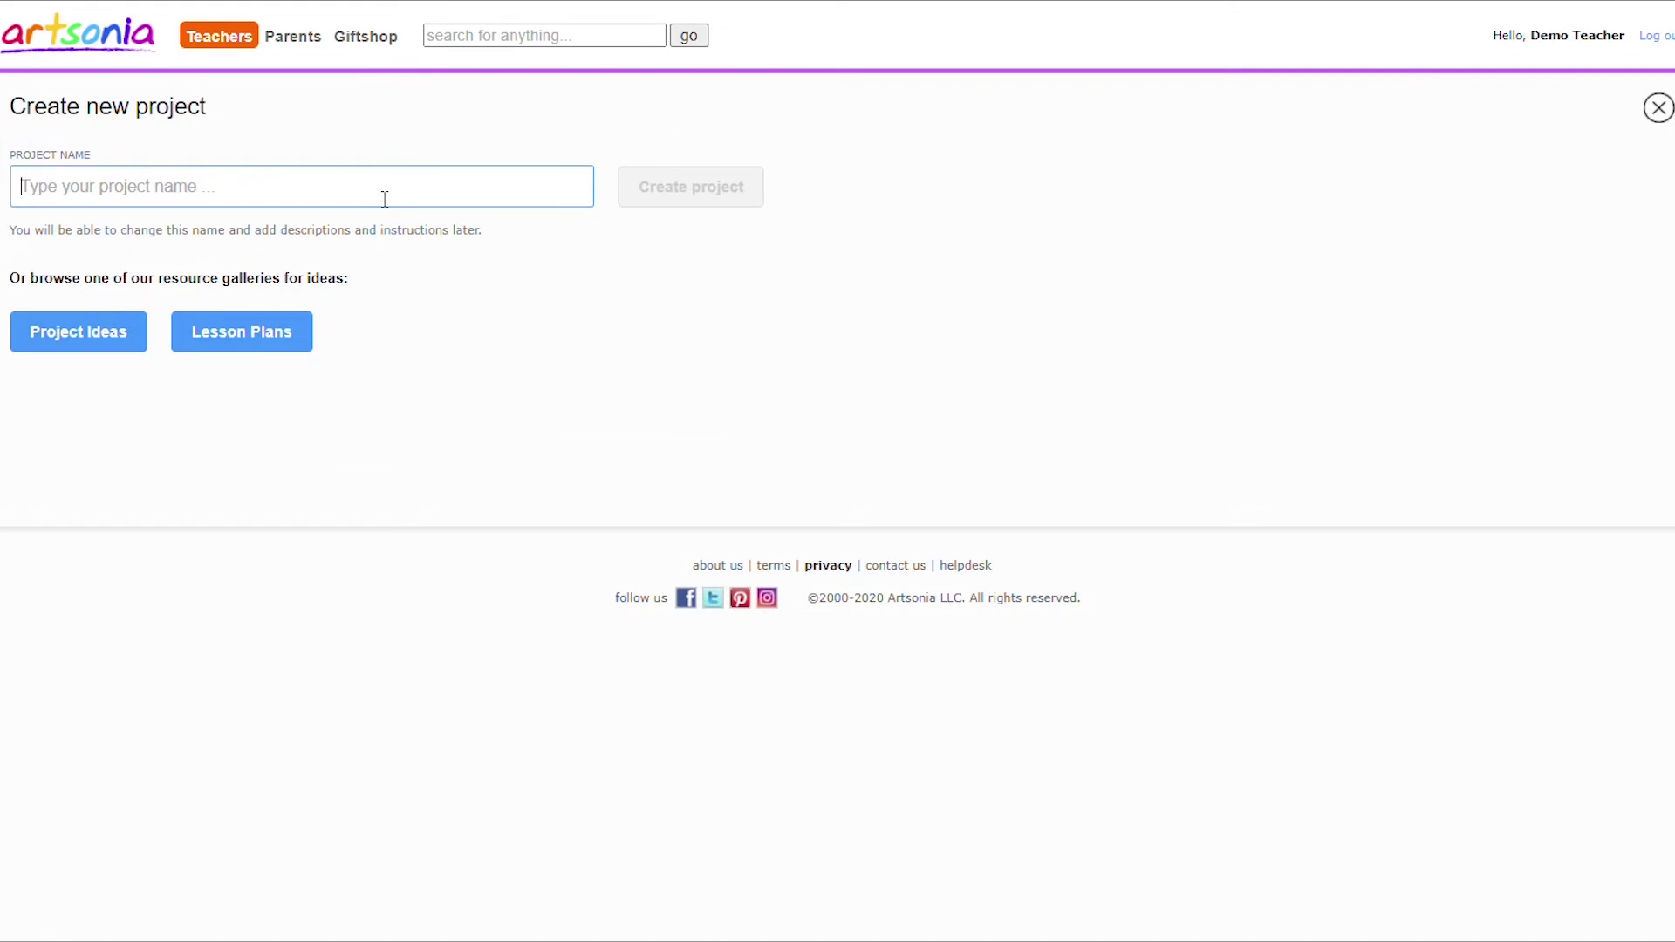
pyautogui.write('New Pr')
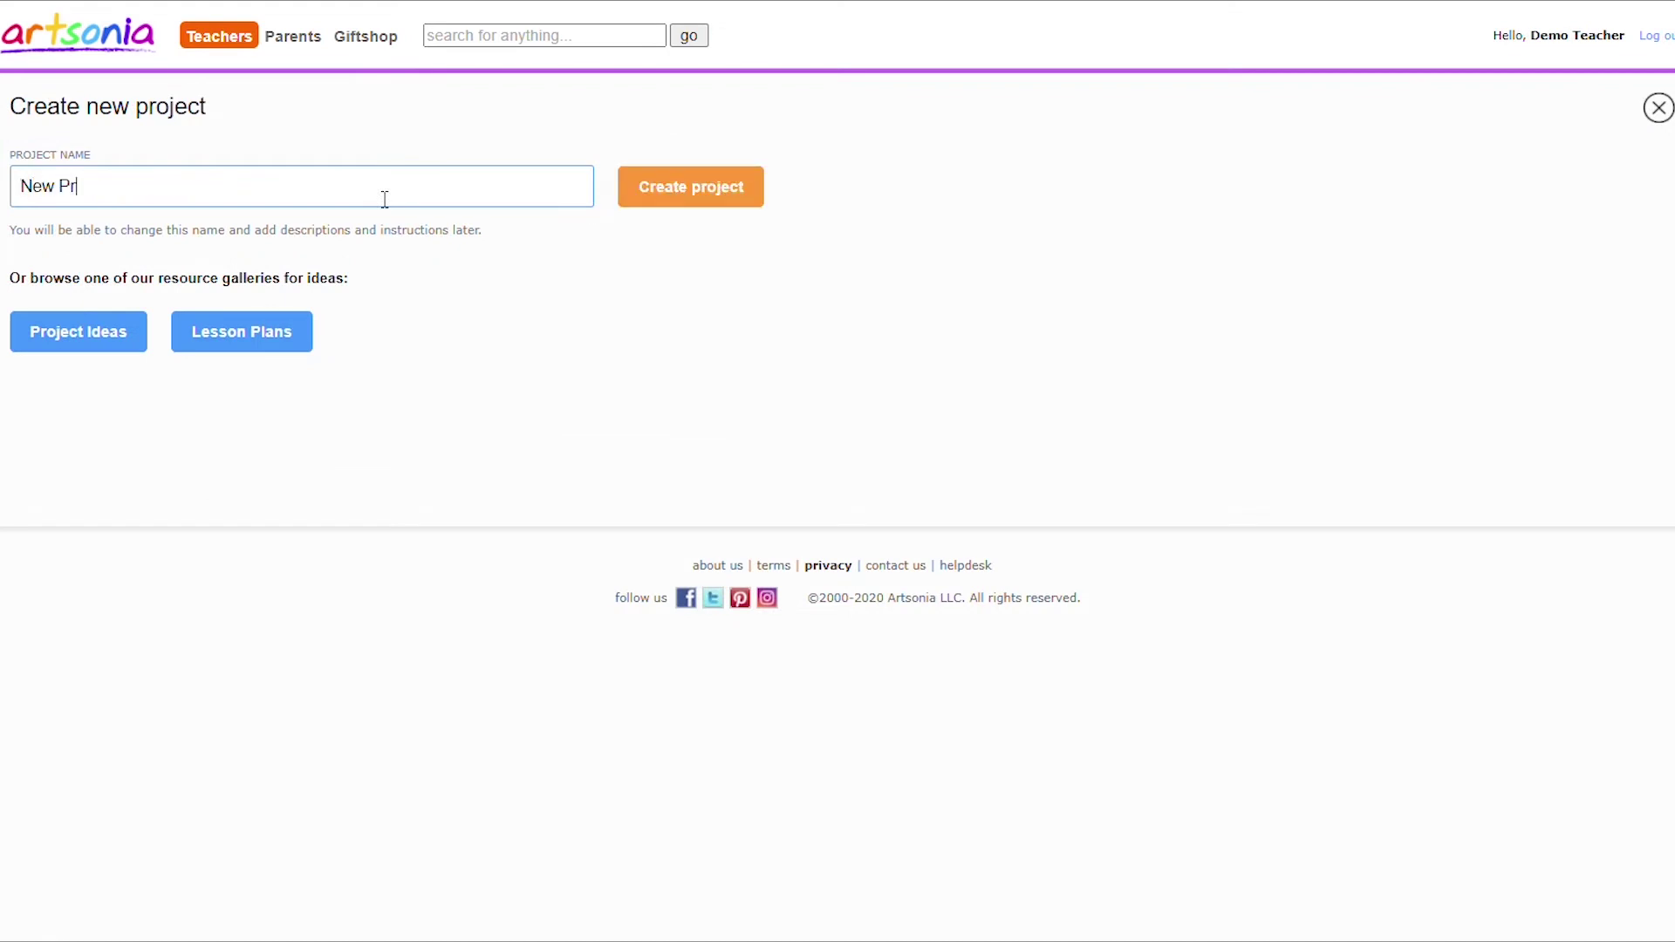
pyautogui.write('oject')
pyautogui.click(652, 199)
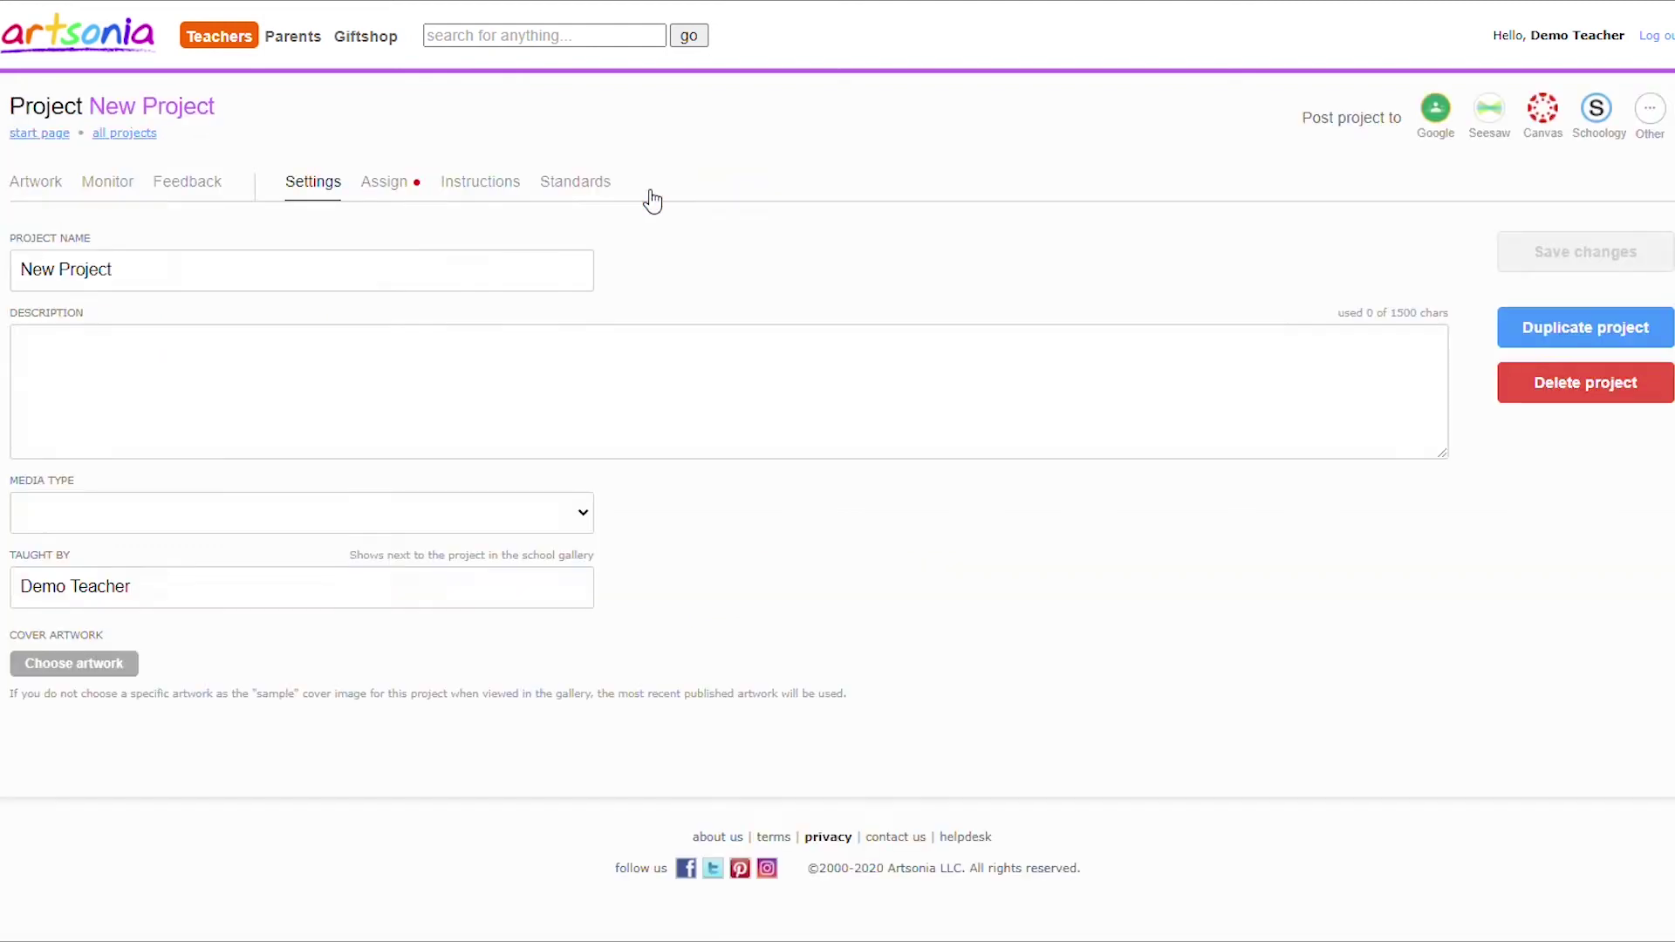
# Give it description 'Project Description' and media type Digital Art, then view Standards and Instructions.
pyautogui.click(101, 387)
pyautogui.write('Pr')
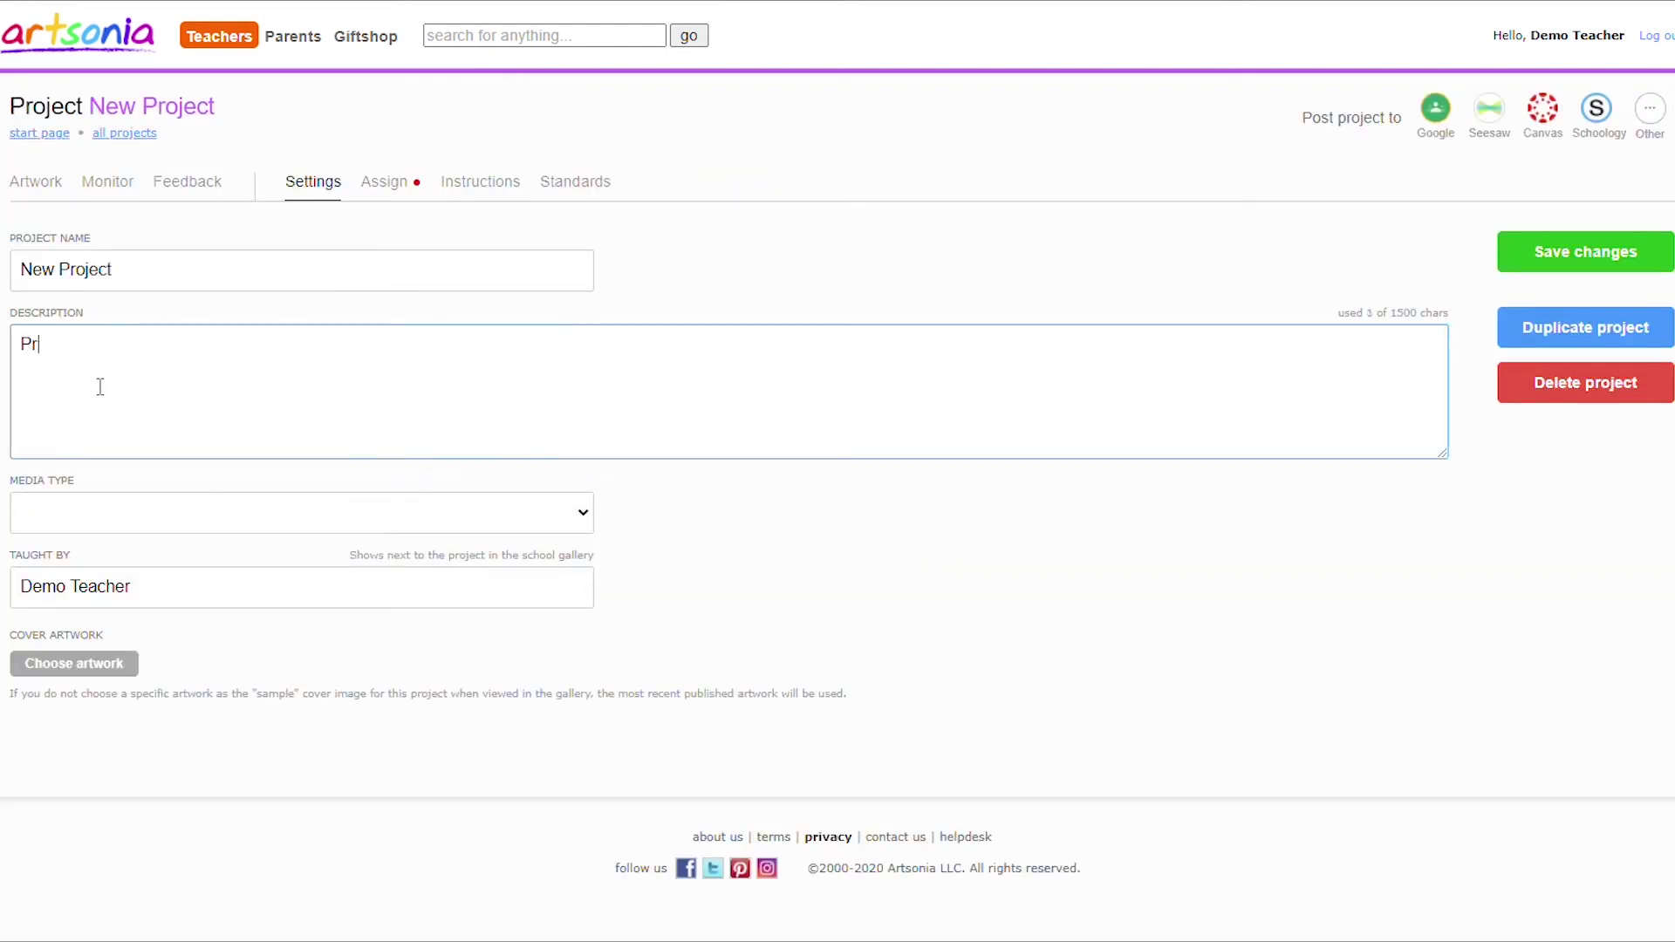
pyautogui.write('oject Description')
pyautogui.click(155, 506)
pyautogui.click(157, 572)
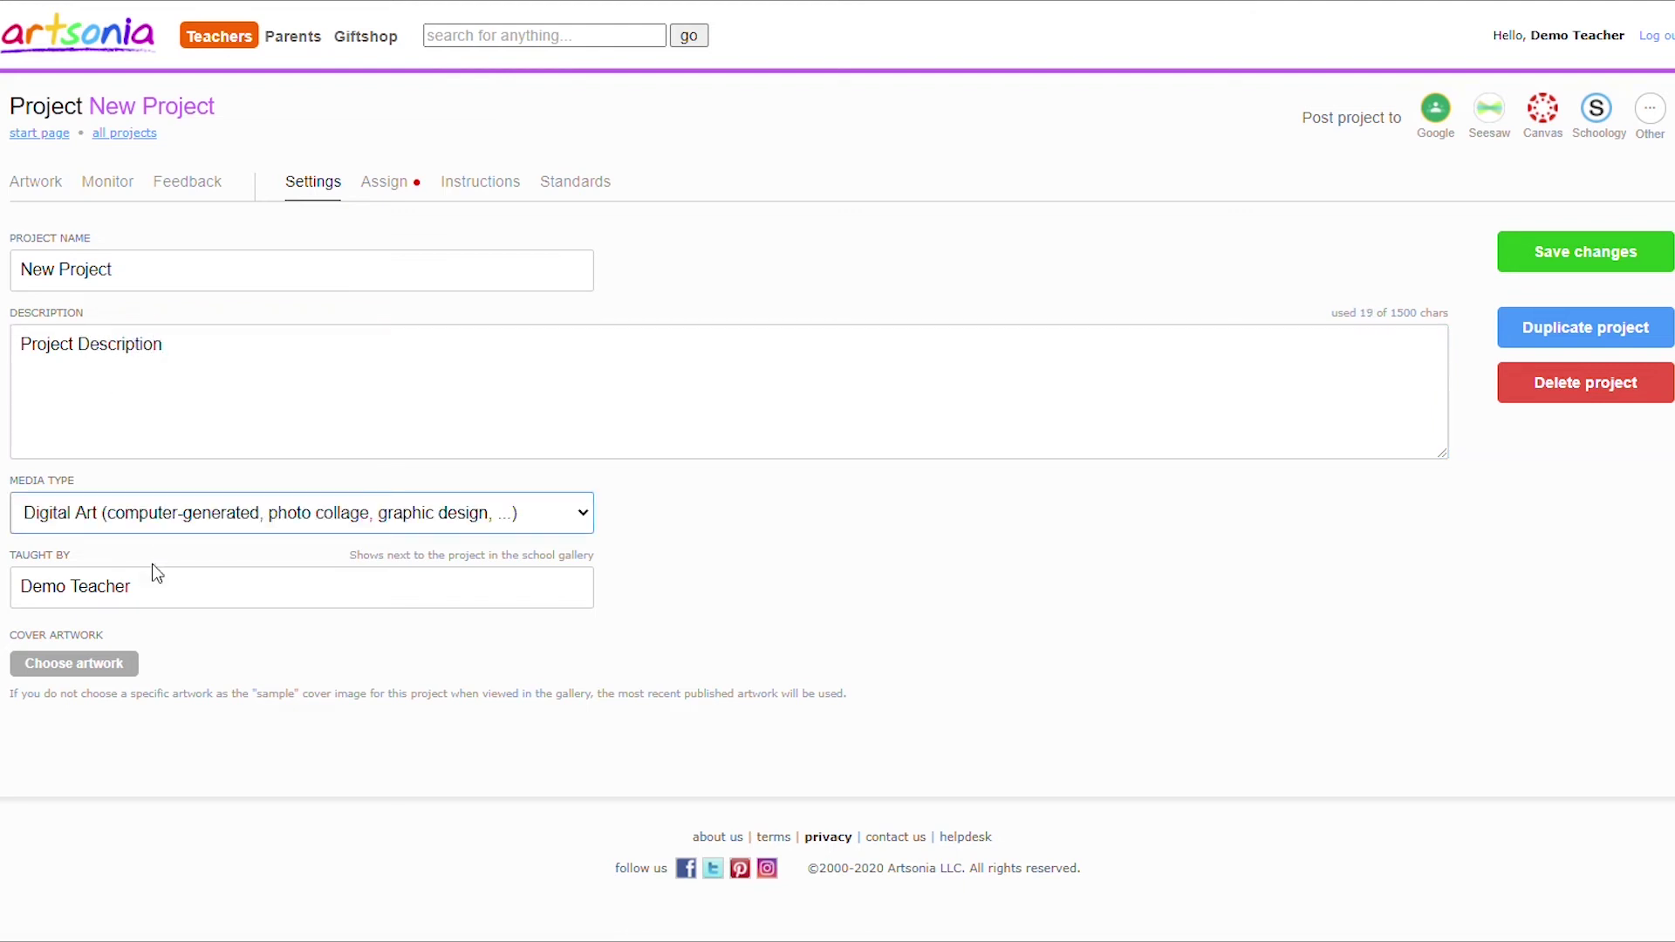
pyautogui.click(594, 184)
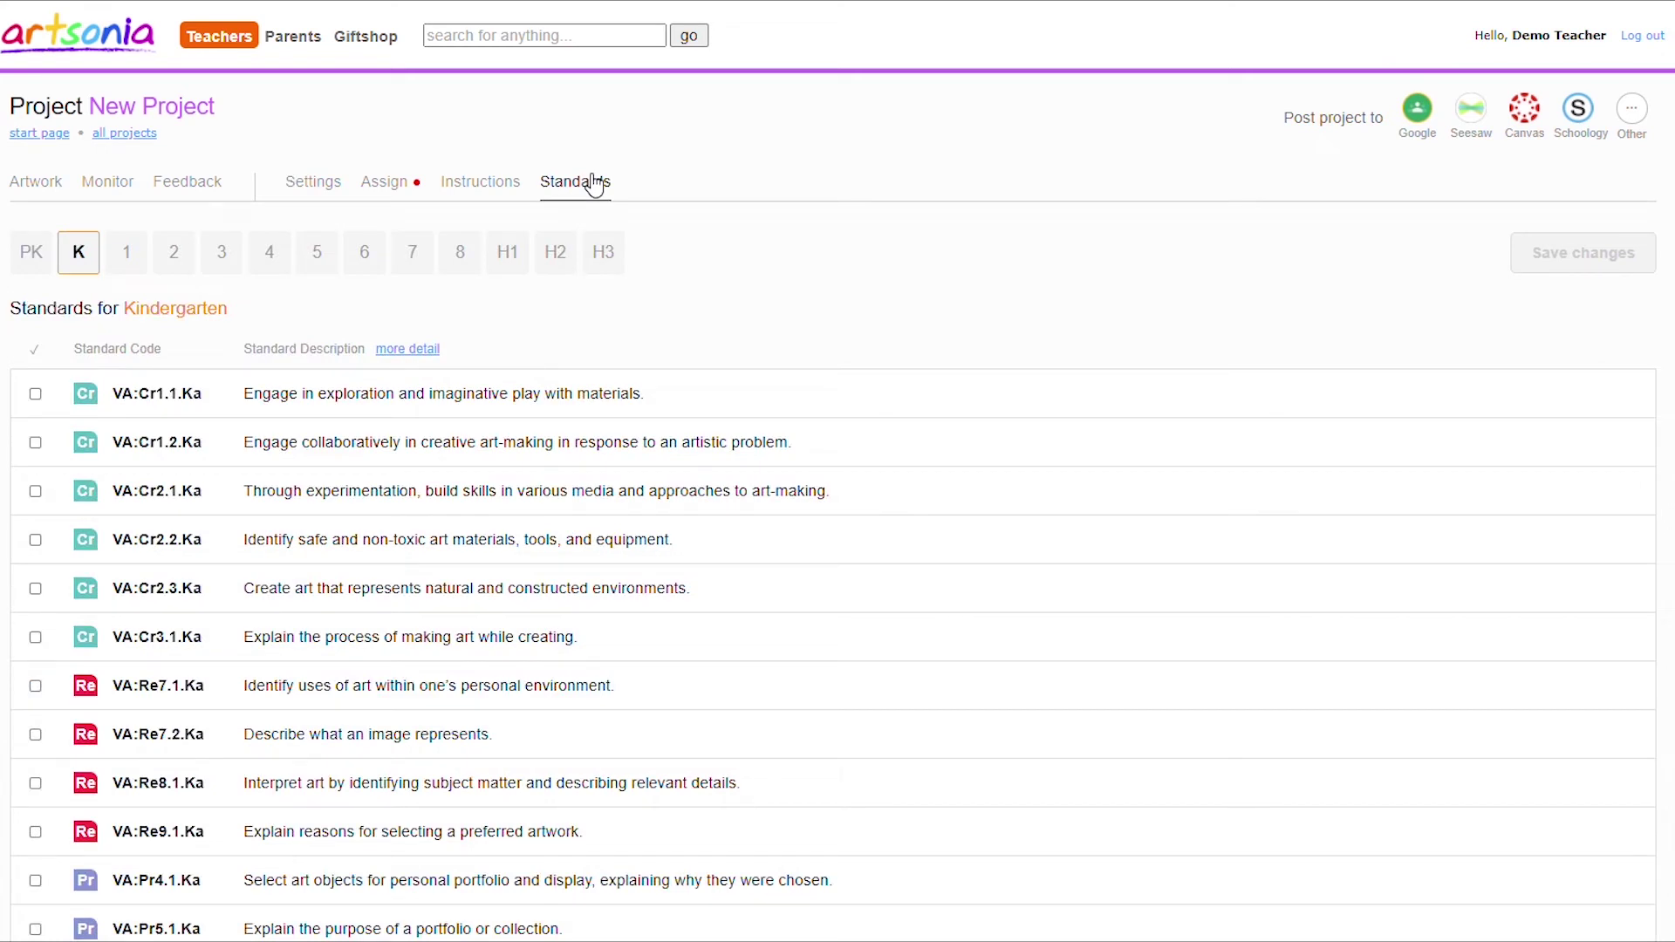
pyautogui.click(509, 186)
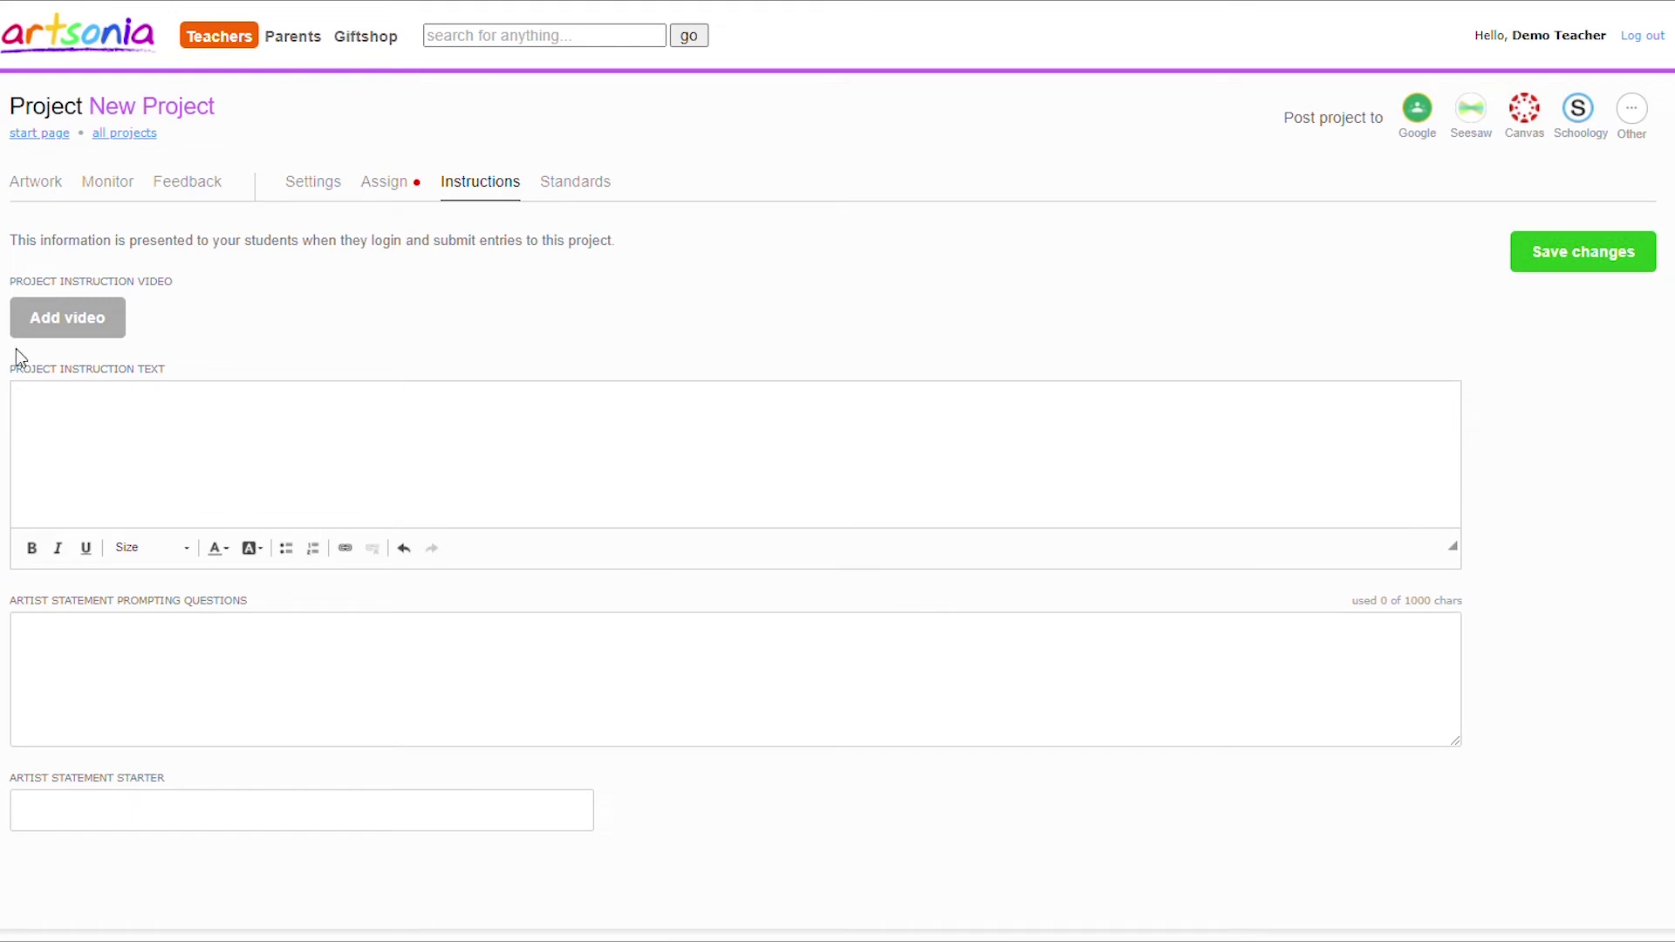
# Fill the instruction, prompt and starter fields with placeholder sentences like 'Instructions go here...' and save.
pyautogui.click(55, 406)
pyautogui.write('Instructions go ')
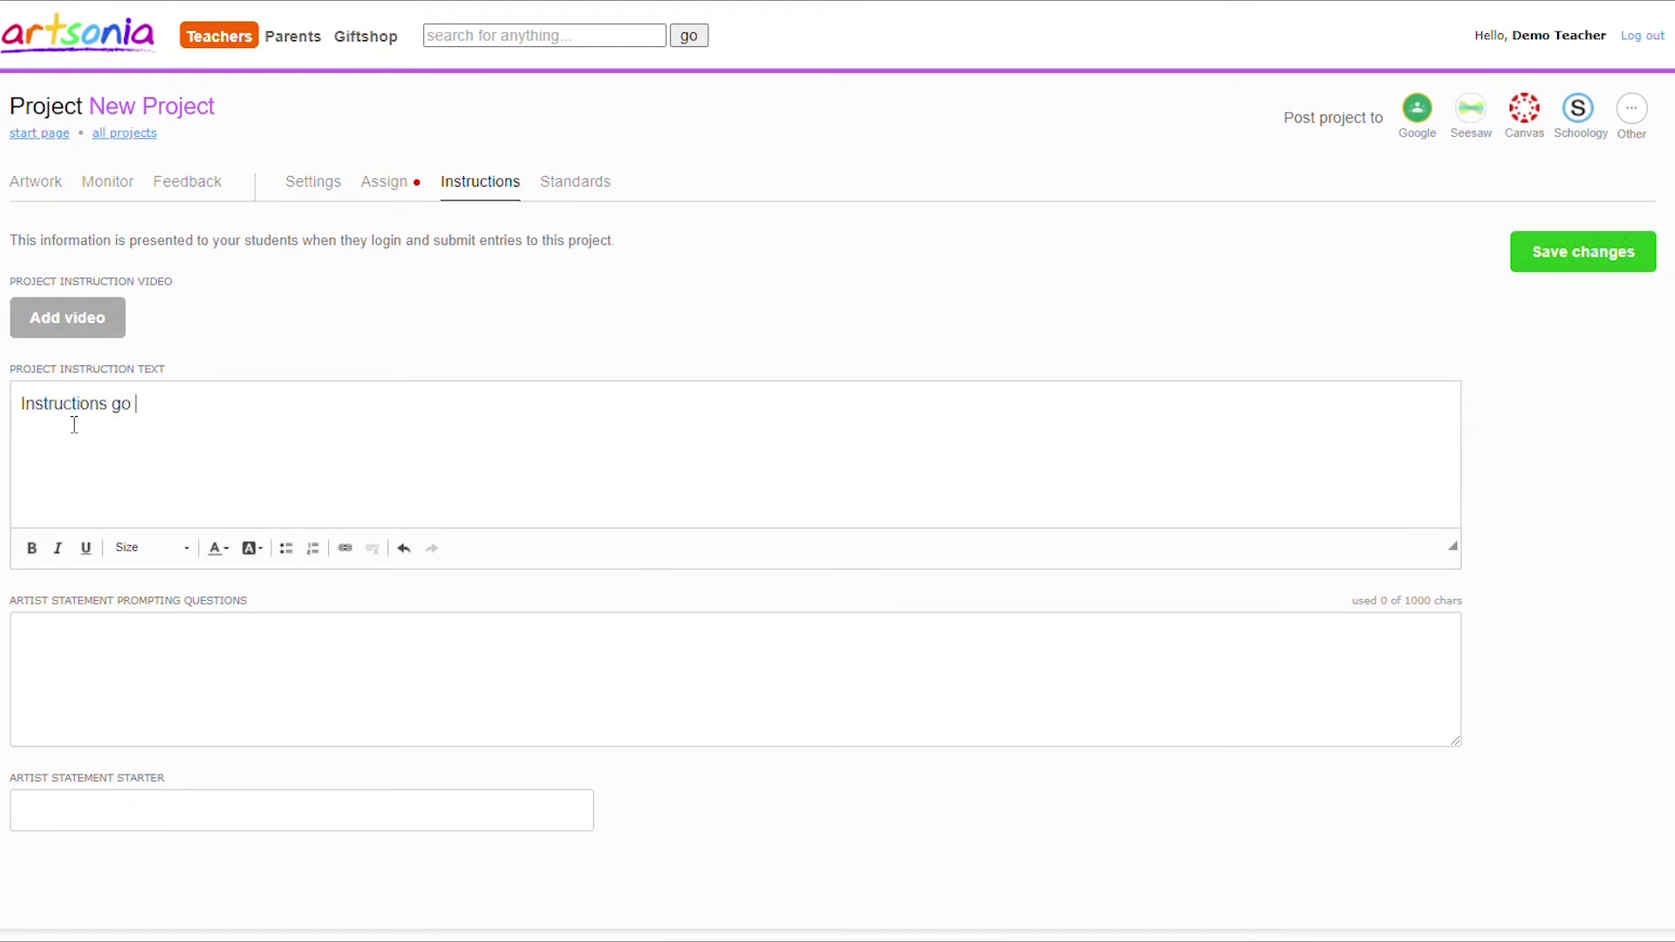
pyautogui.write('here...')
pyautogui.press('Tab')
pyautogui.write('You can a')
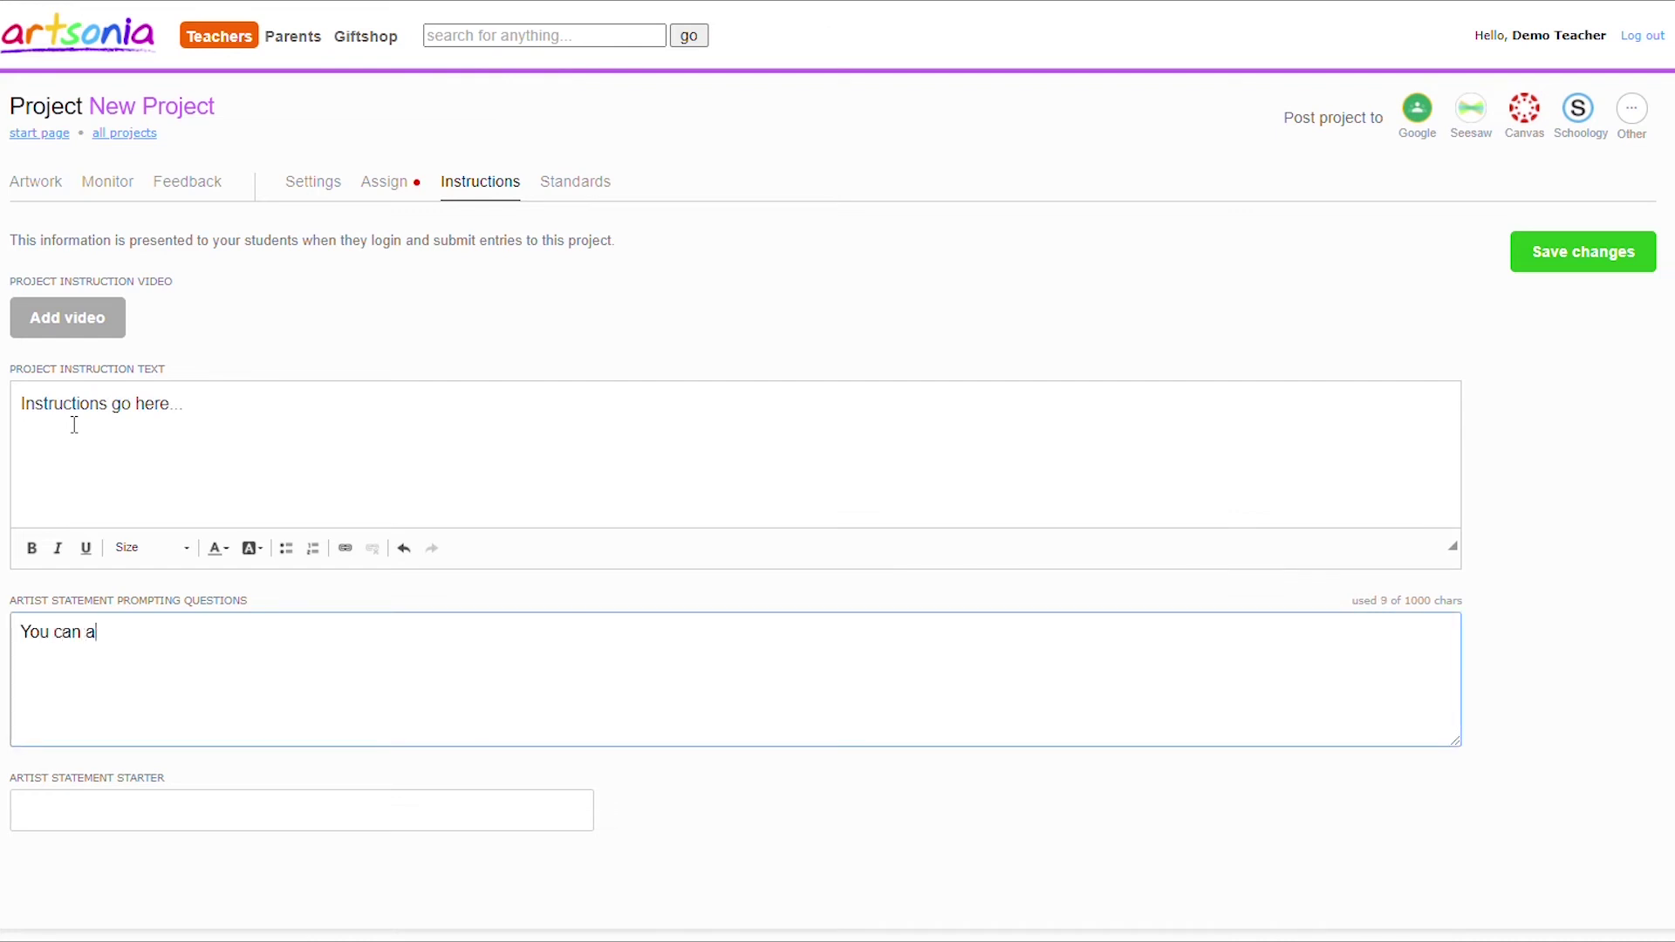
pyautogui.write('dd a statement pro')
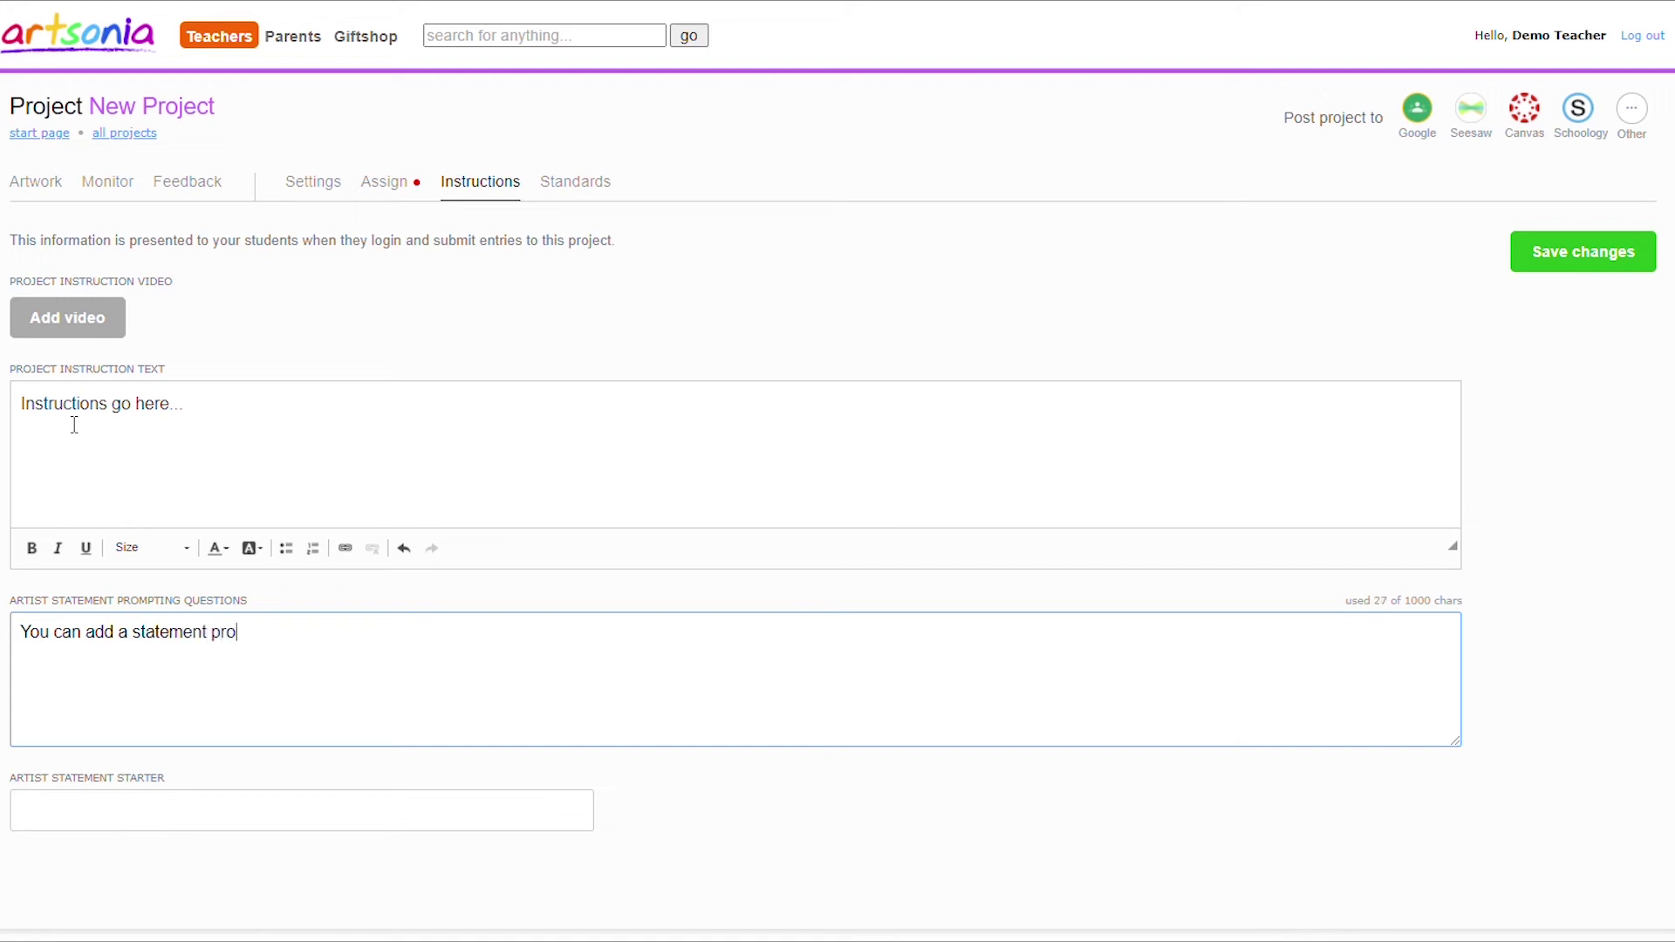
pyautogui.write('mpt here...')
pyautogui.click(125, 824)
pyautogui.write('Or ')
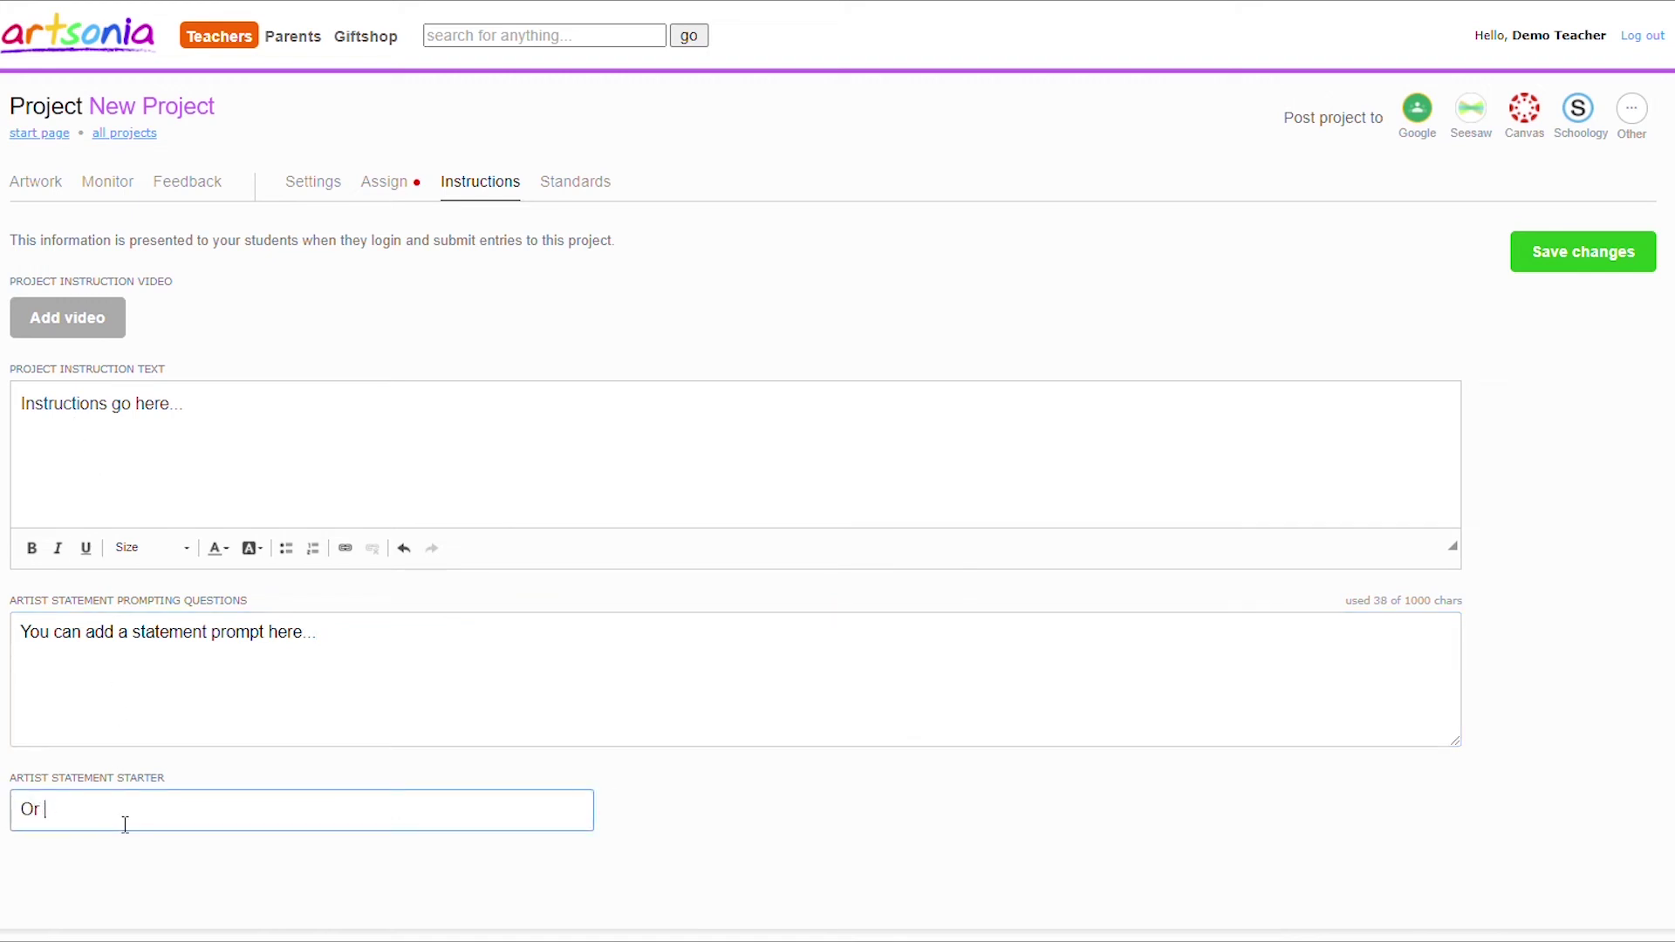
pyautogui.write('you can add a statement starter here...')
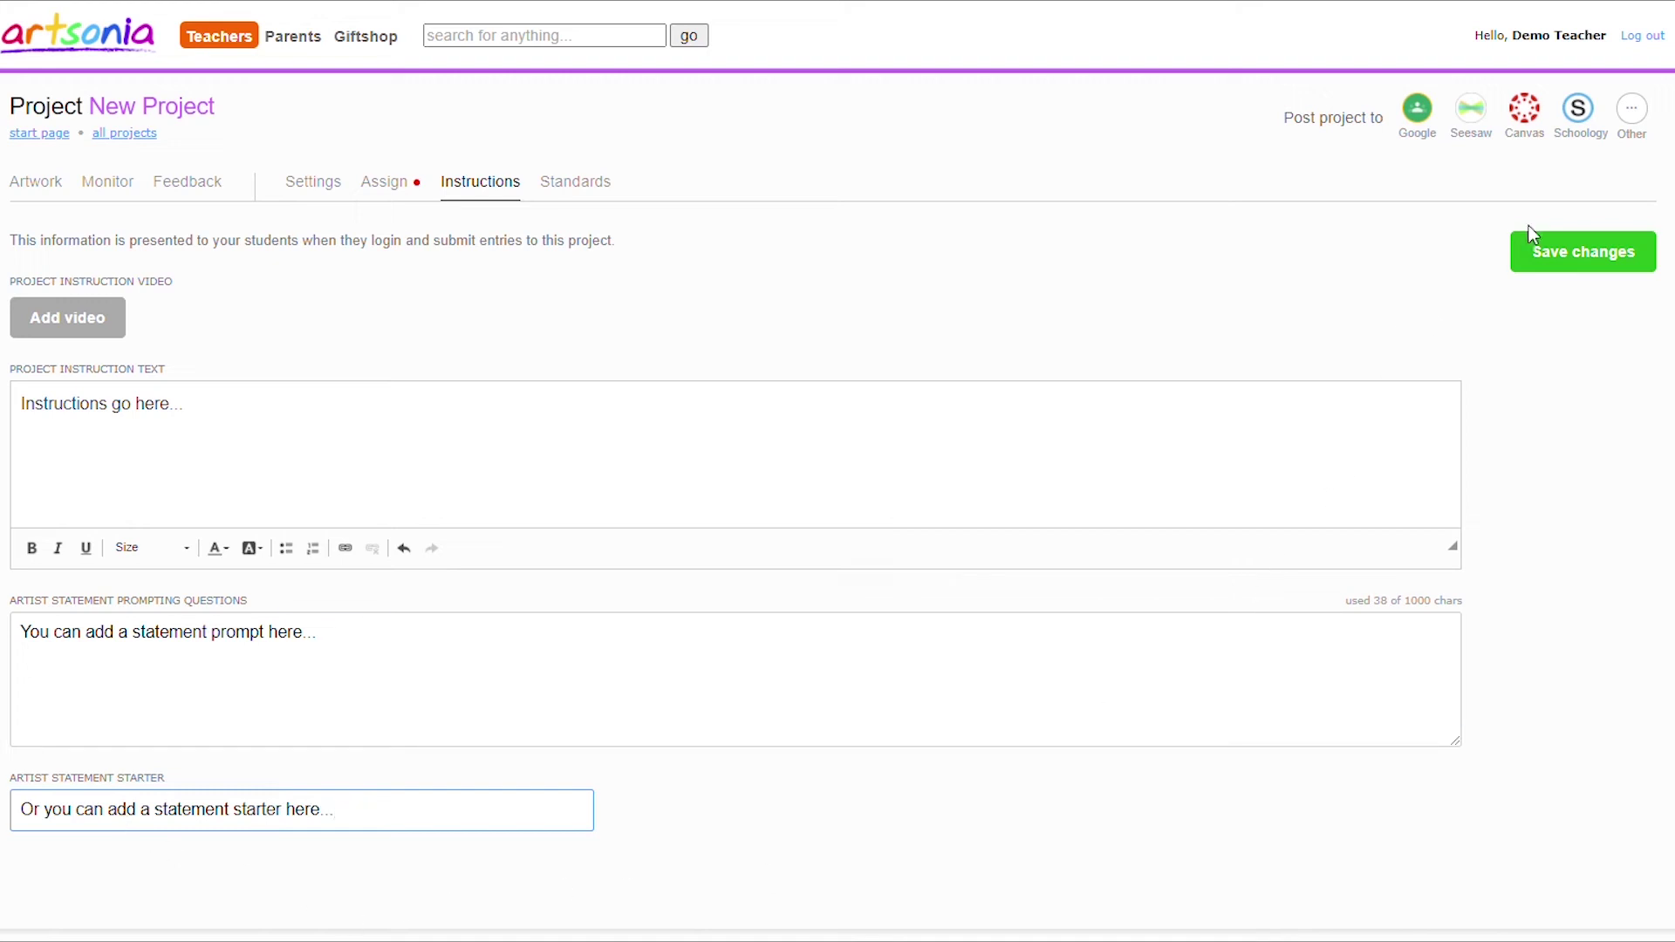
pyautogui.click(1545, 235)
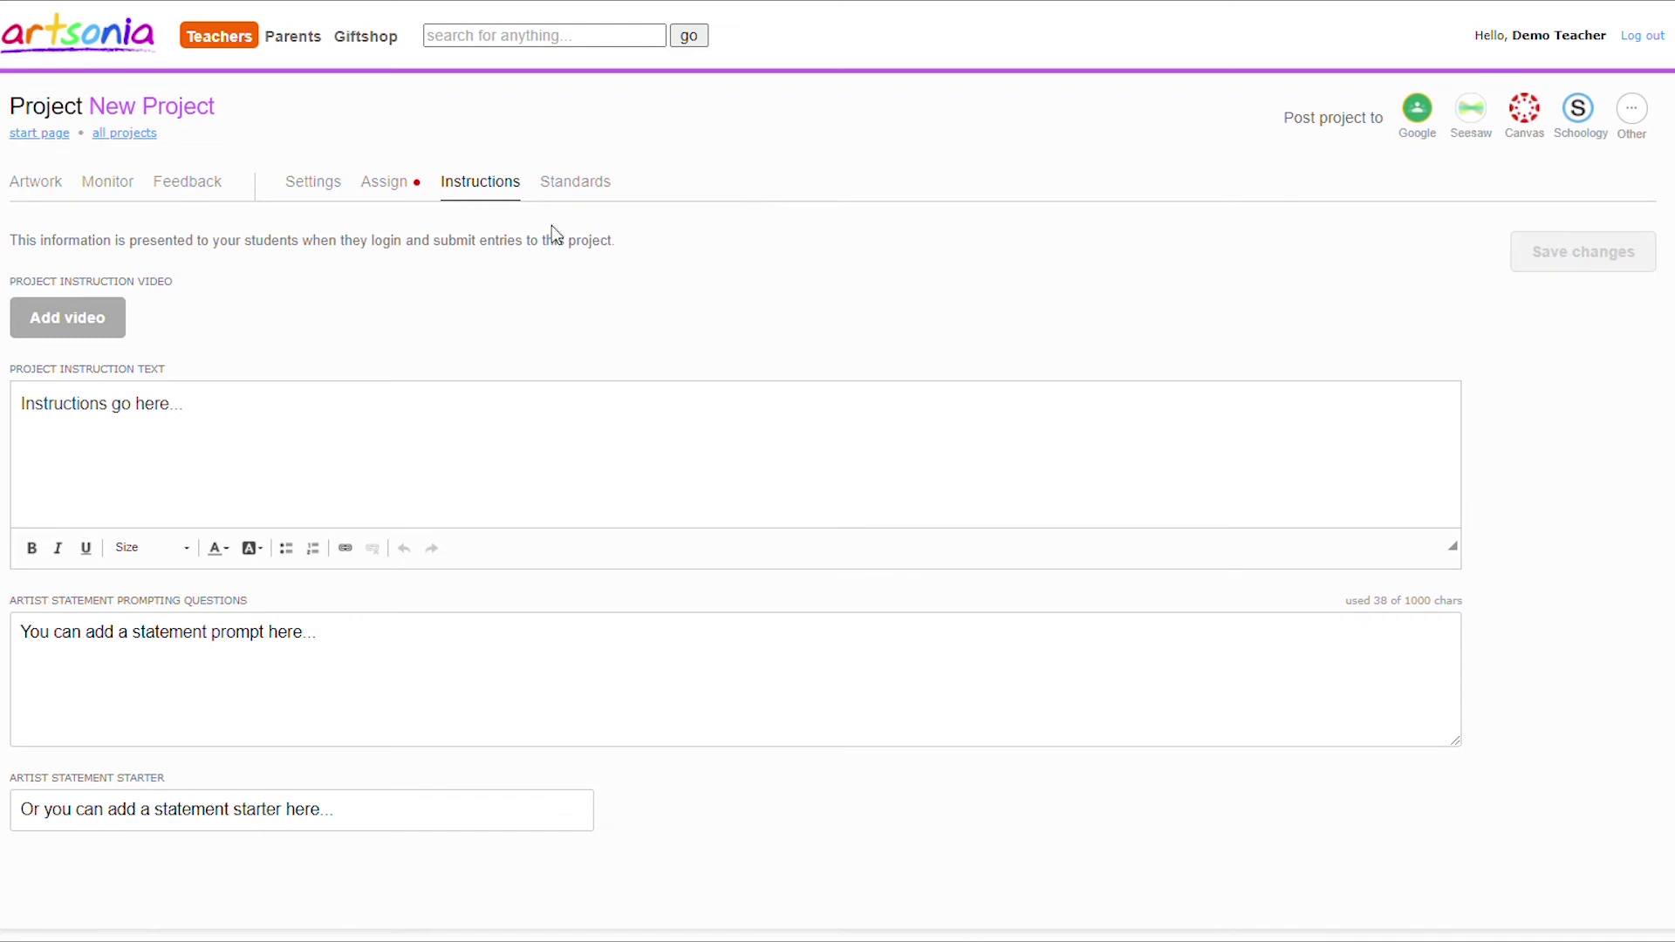
# Give Grades 1, 2 and 3 access to New Project on the Assign tab.
pyautogui.click(375, 192)
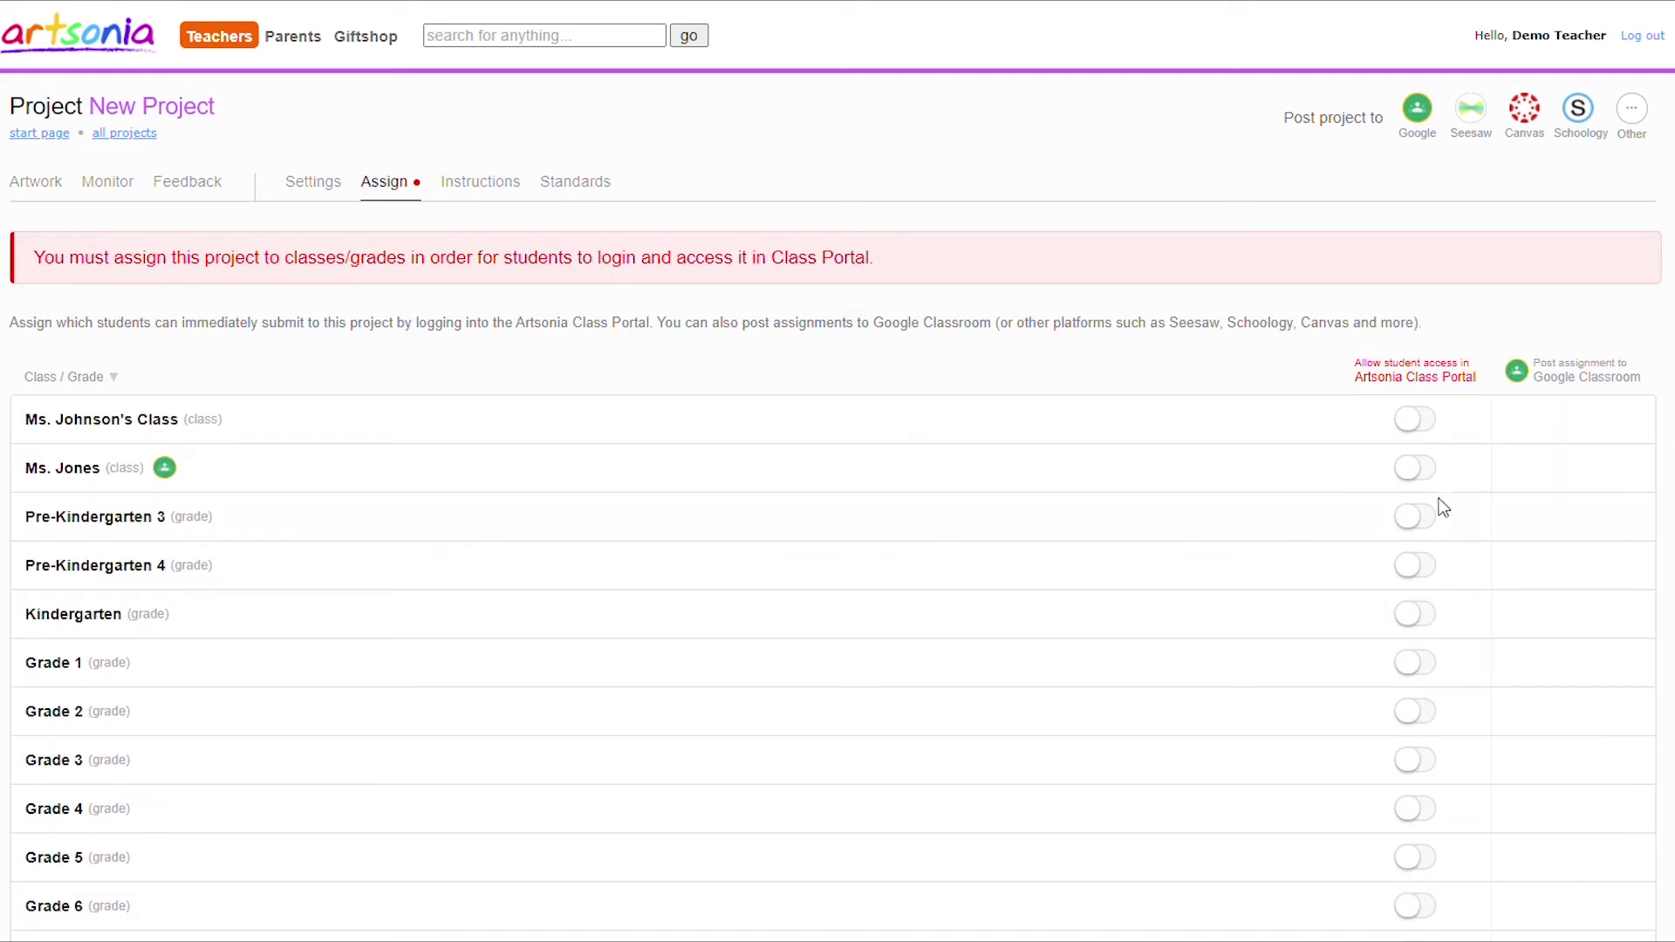
pyautogui.click(1418, 666)
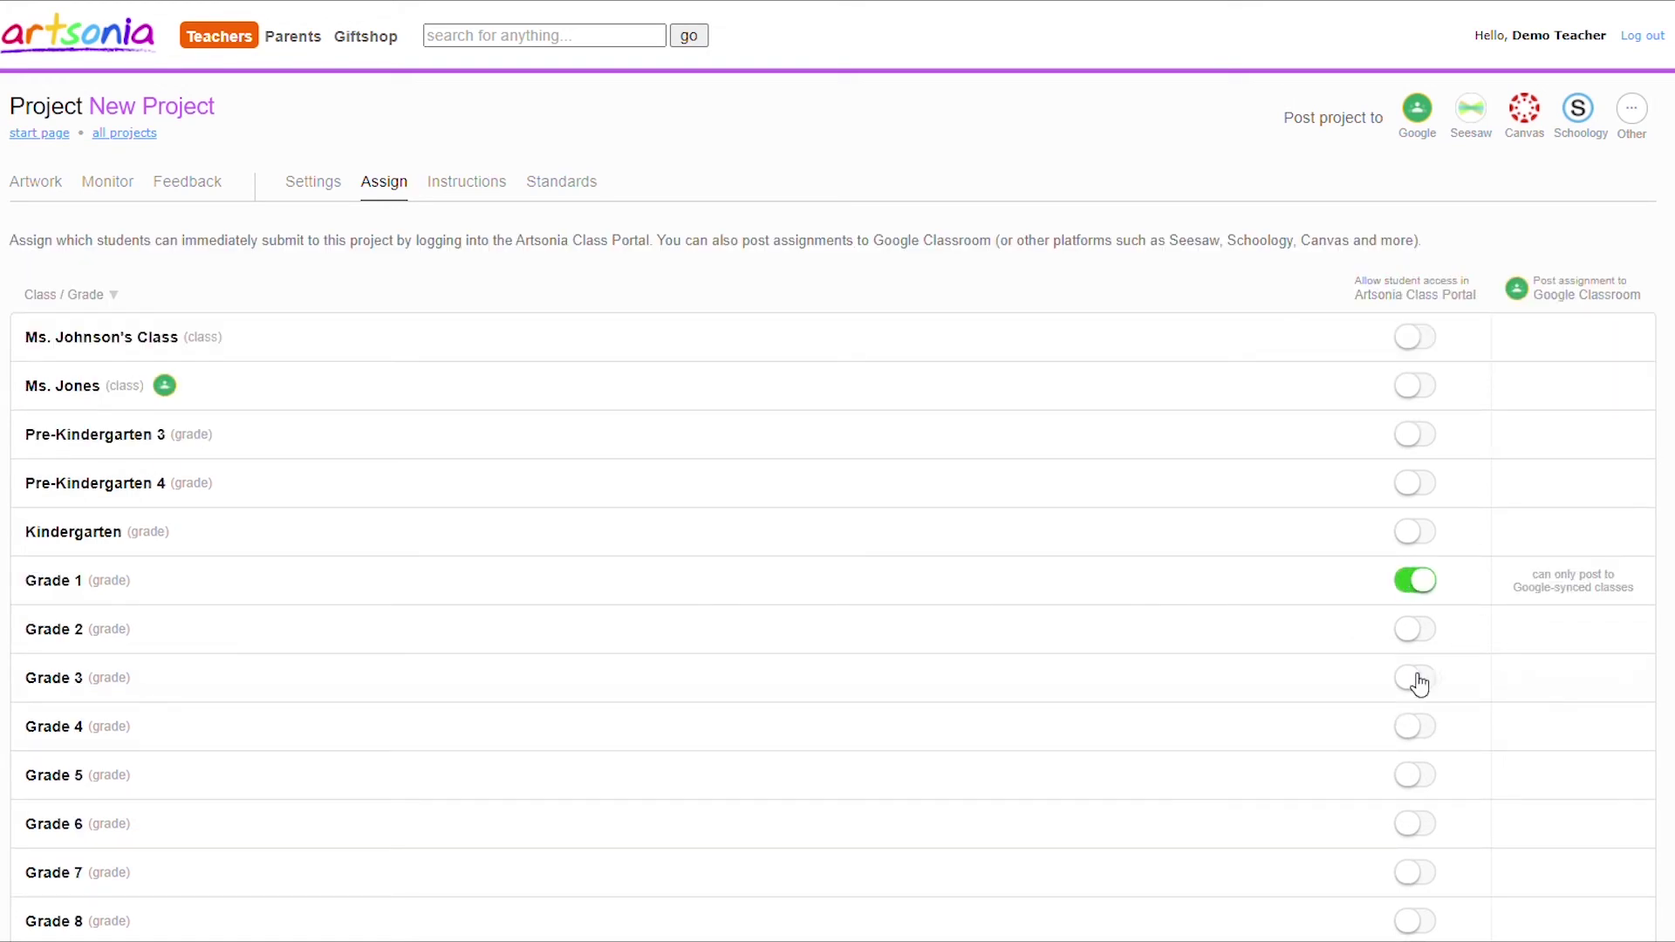
pyautogui.click(1419, 628)
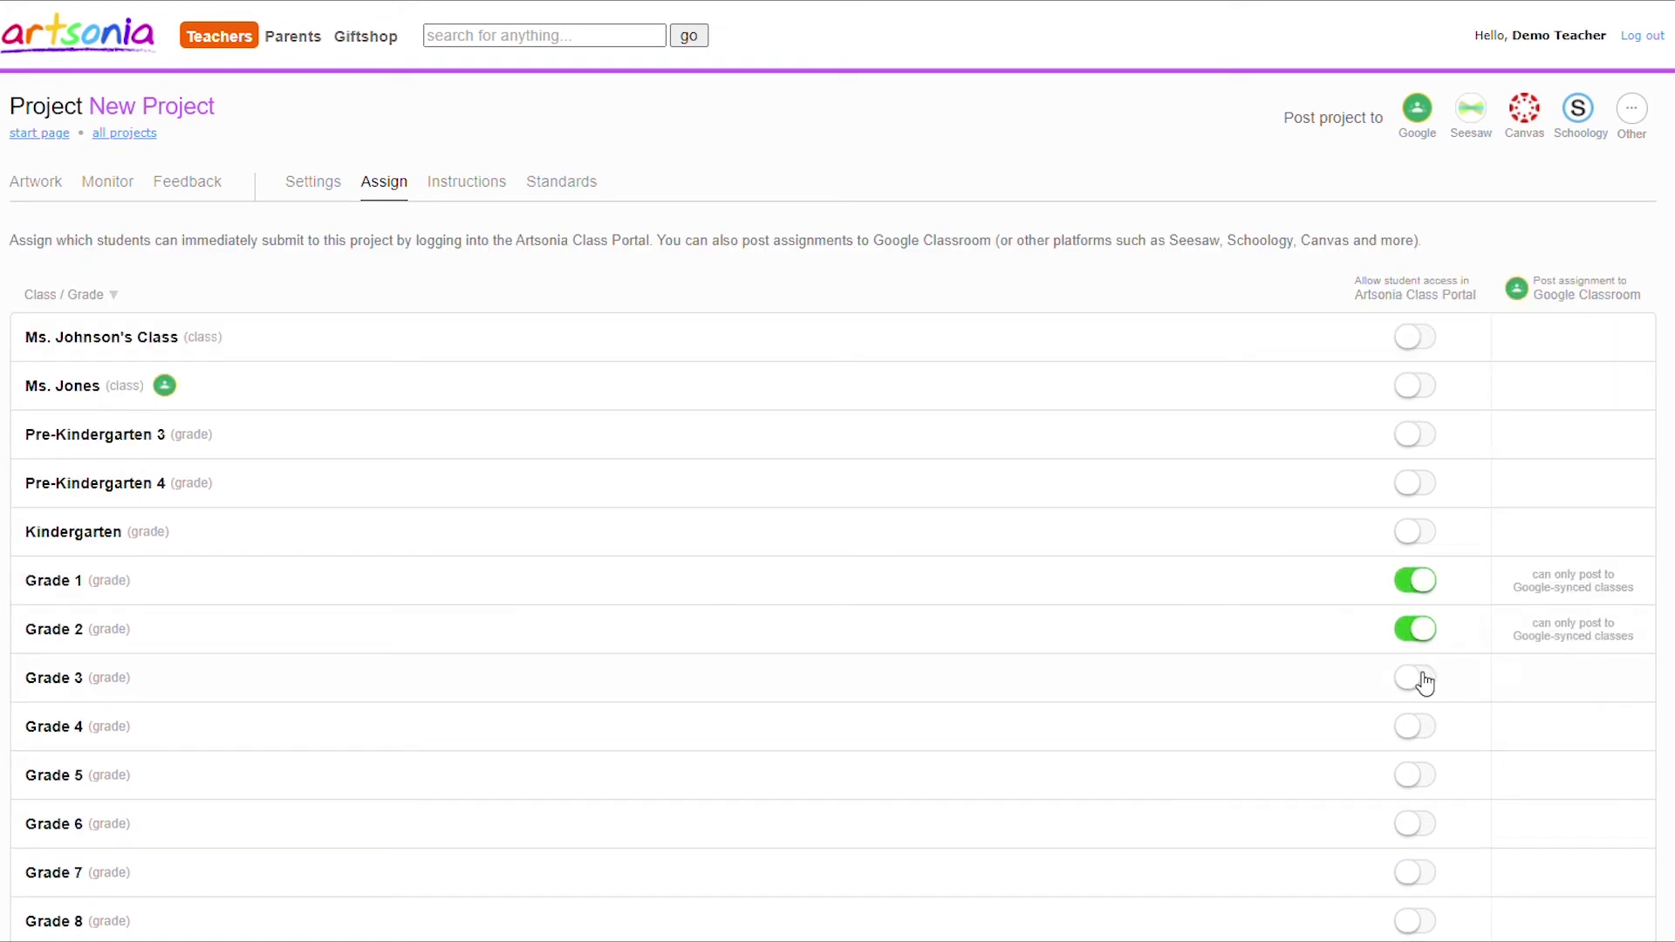
pyautogui.click(1424, 682)
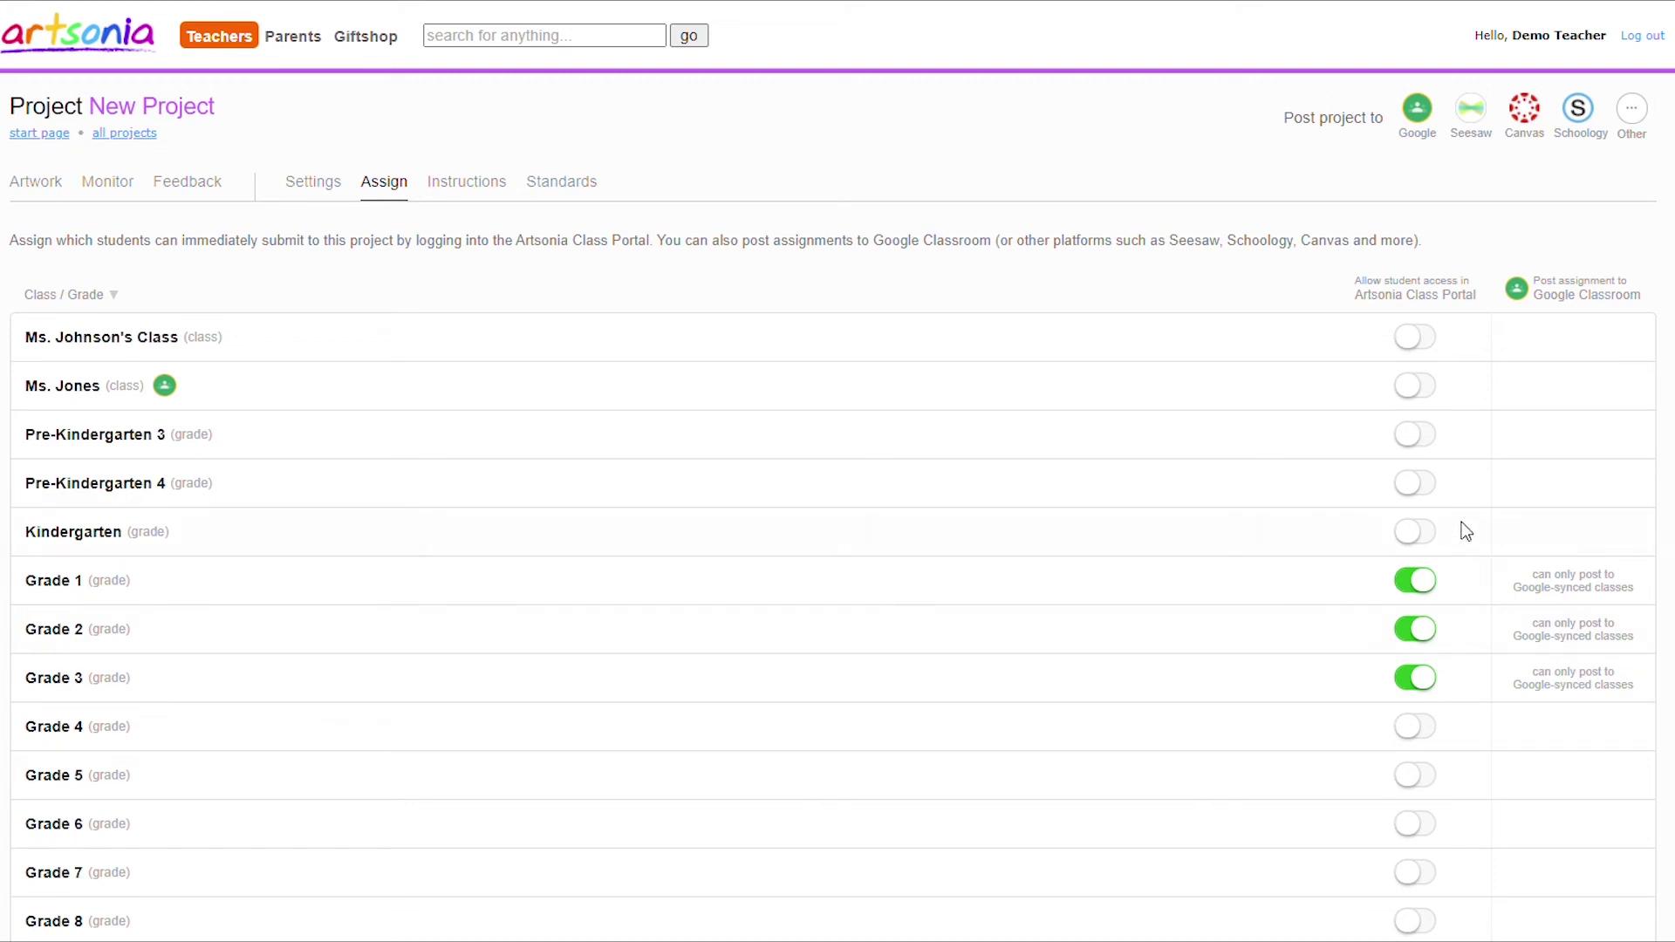
# Enable the Google-synced class and post New Project as a new Google Classroom assignment.
pyautogui.click(1420, 386)
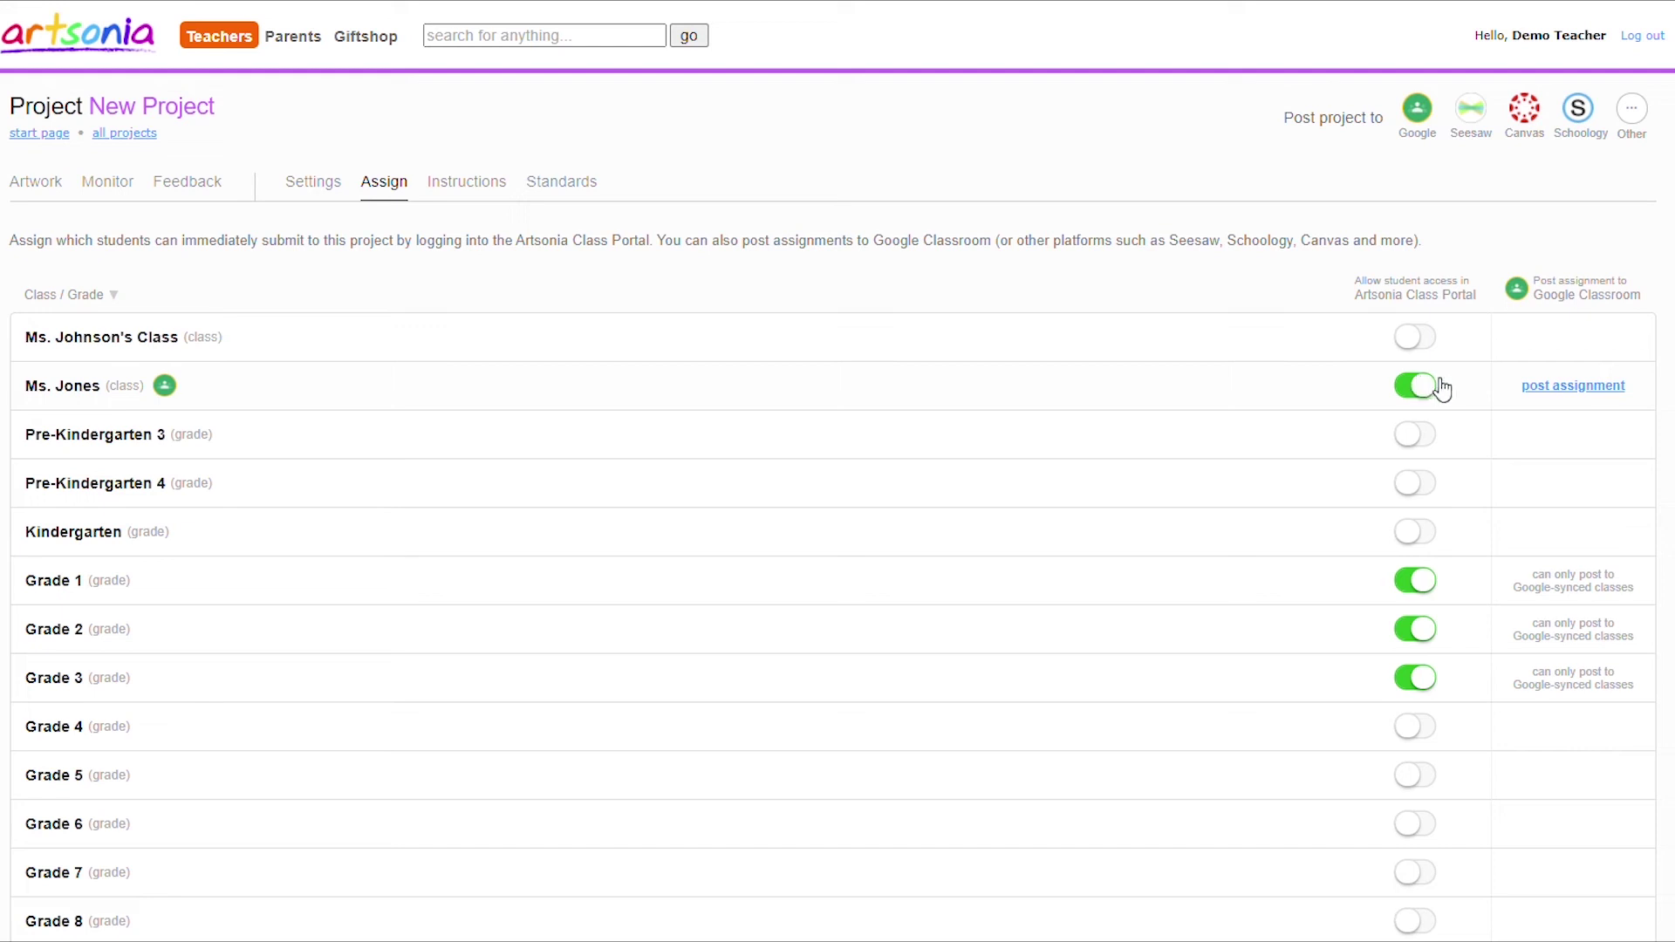
pyautogui.click(1607, 389)
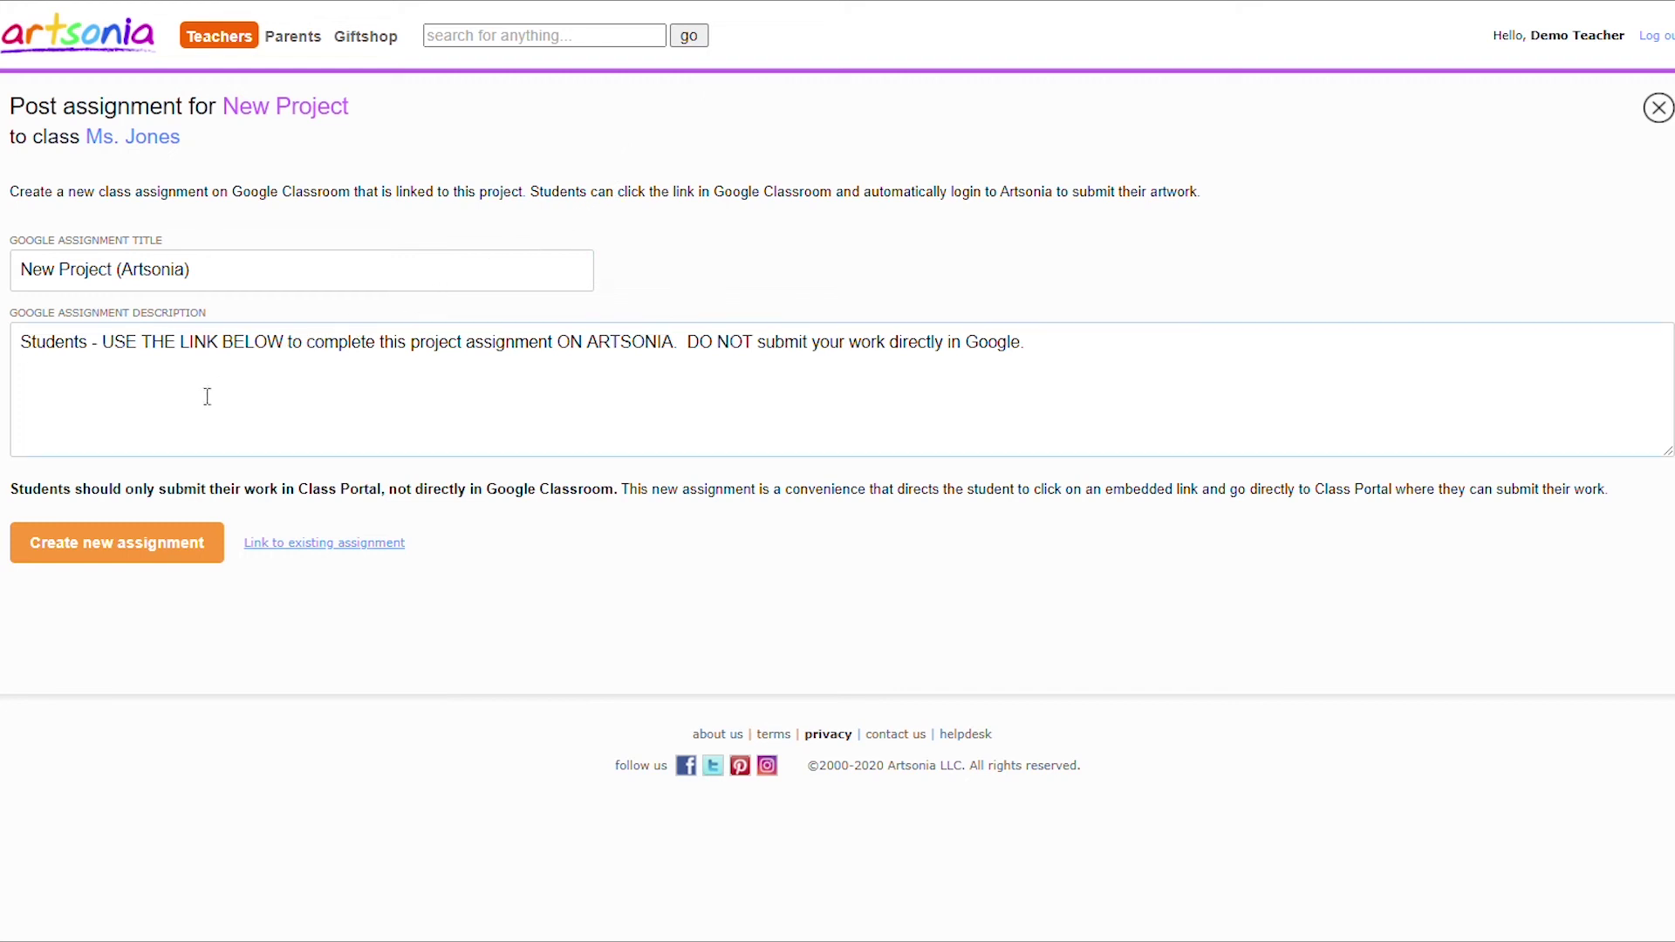
pyautogui.click(137, 556)
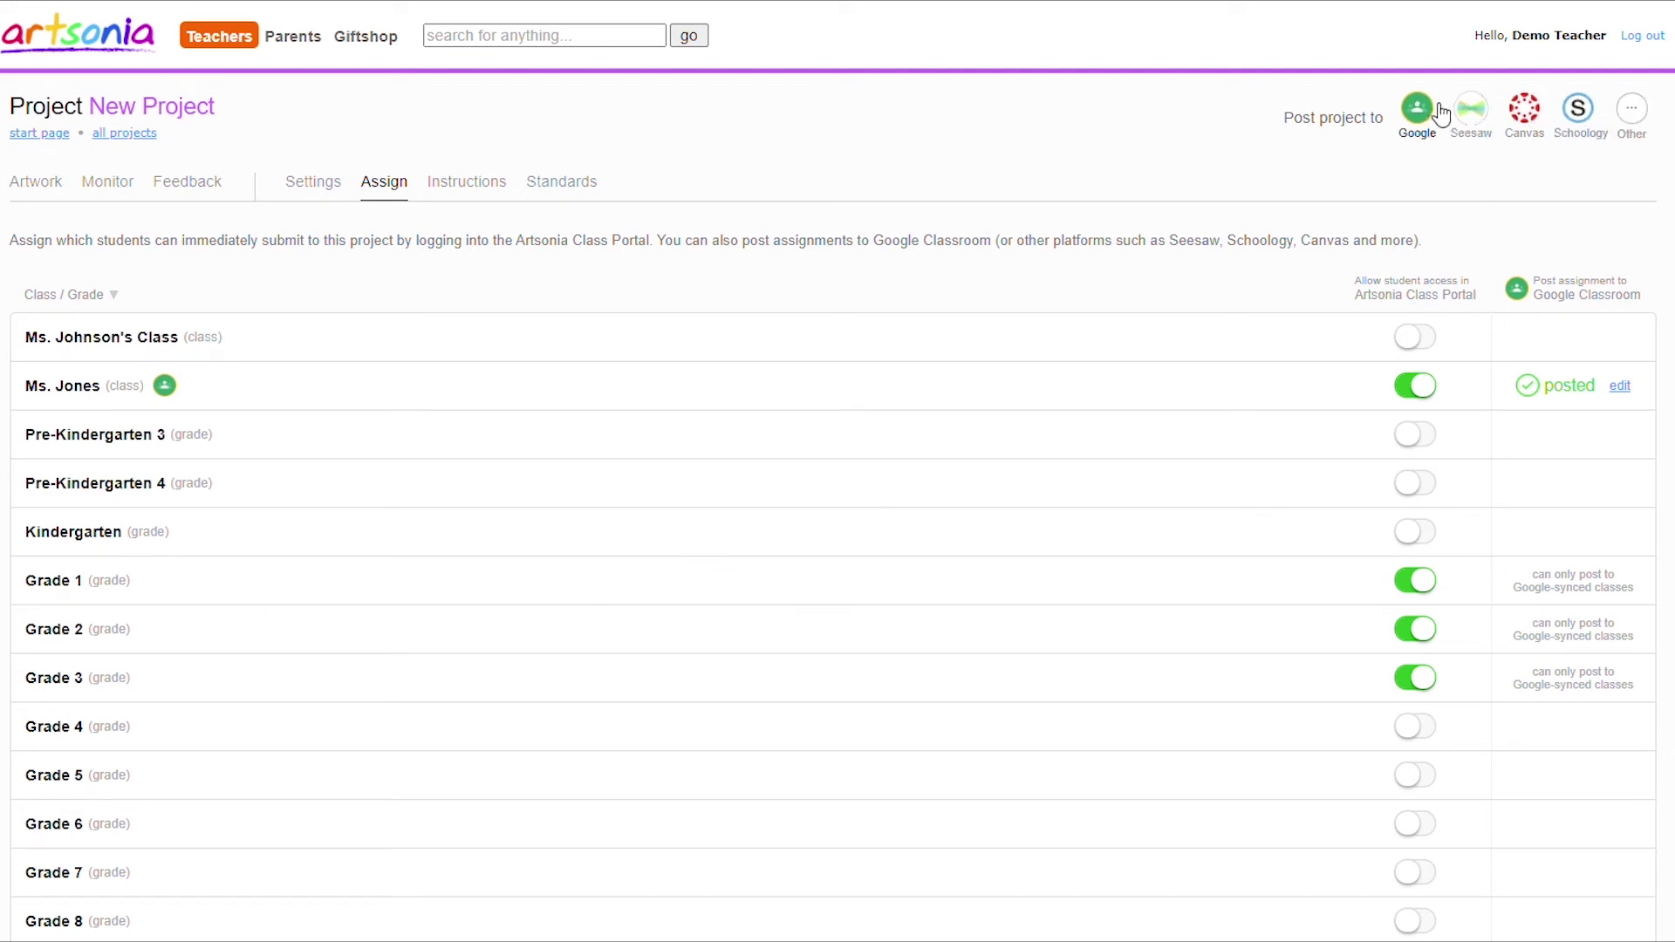
# Copy New Project's Seesaw sharing link to the clipboard and close the Seesaw dialog.
pyautogui.click(1487, 118)
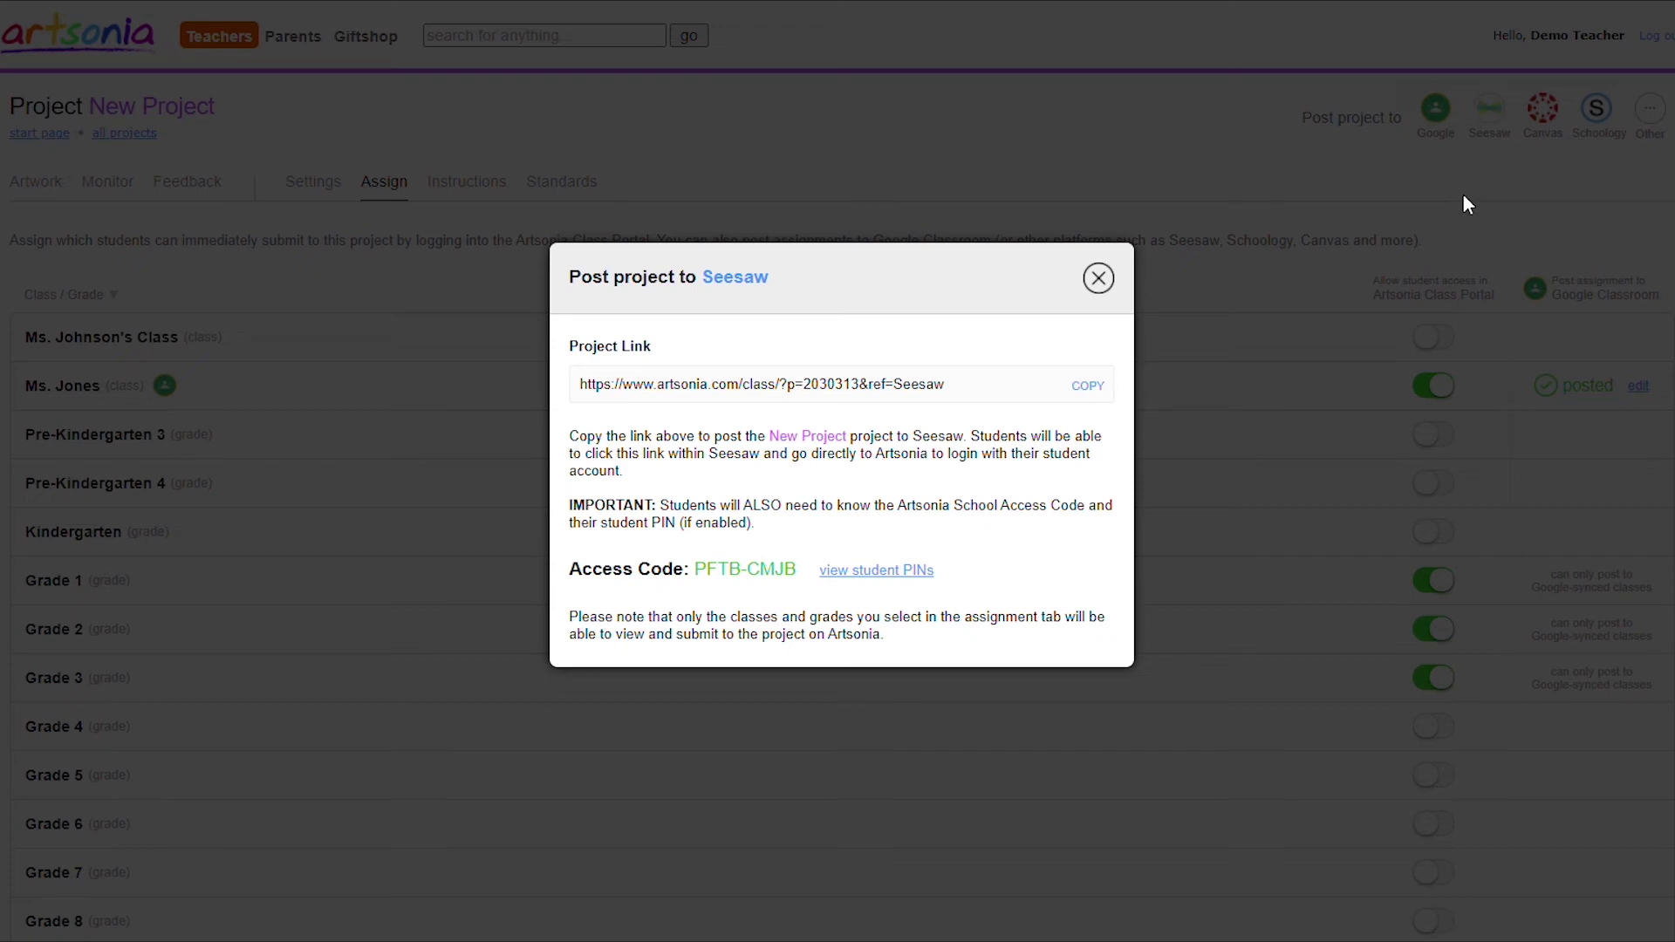
pyautogui.click(1092, 385)
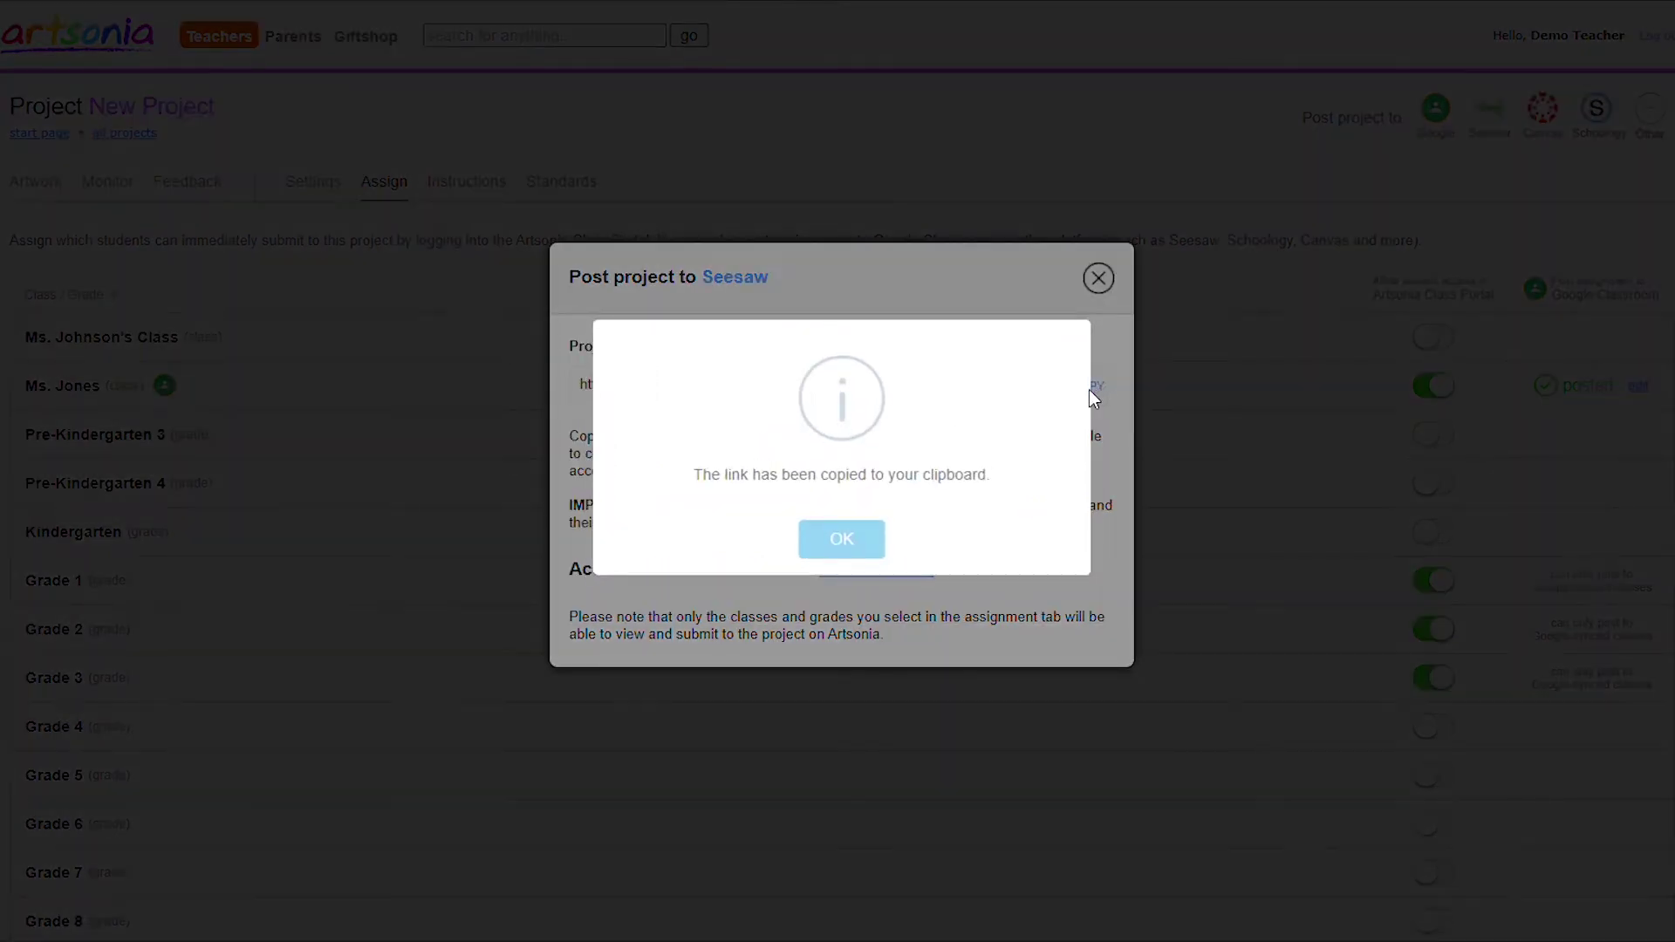
pyautogui.click(859, 536)
pyautogui.click(1097, 282)
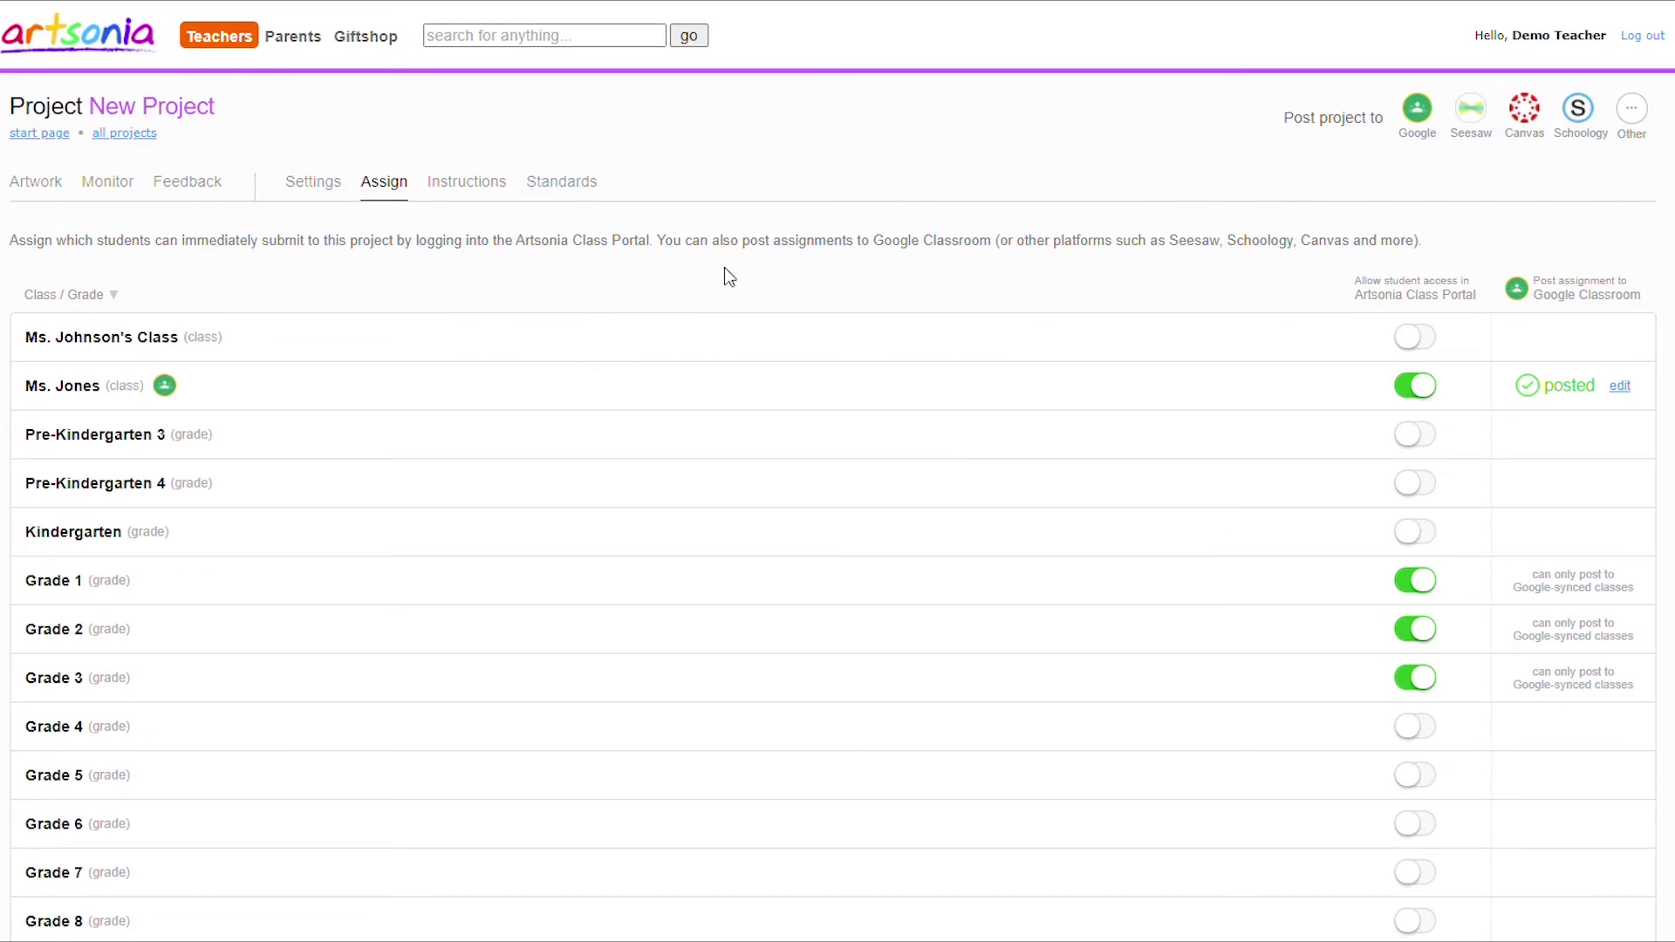
# Review Kindergarten students' project progress in the Artwork tab's Monitor view.
pyautogui.click(52, 186)
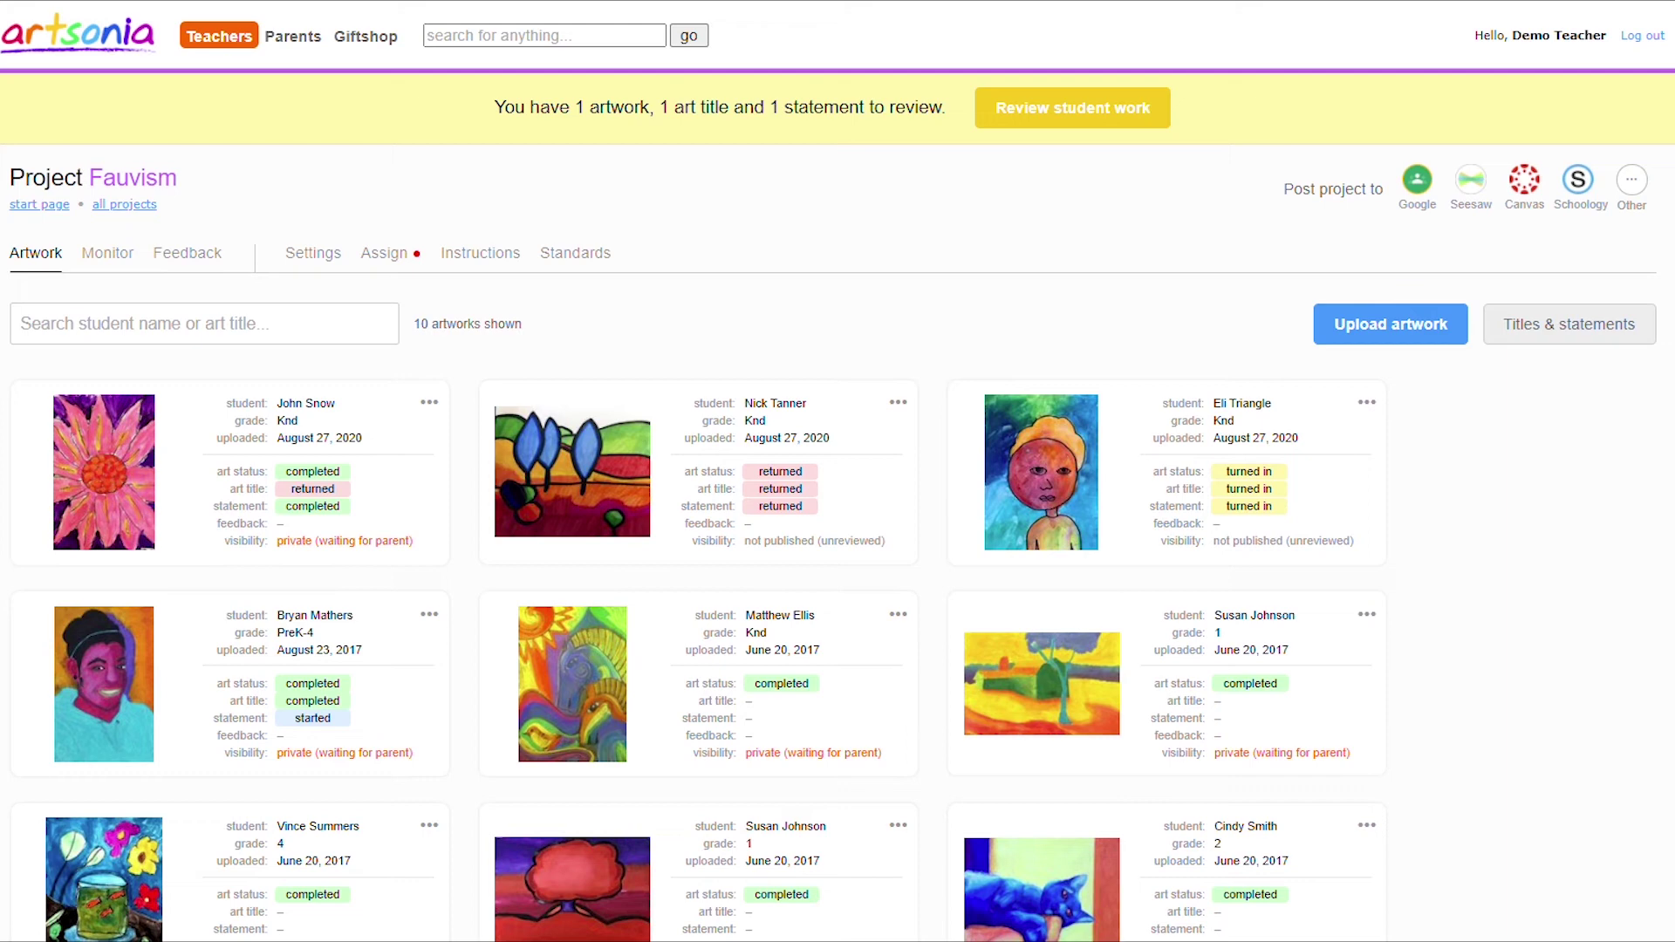
pyautogui.click(1420, 349)
pyautogui.click(109, 260)
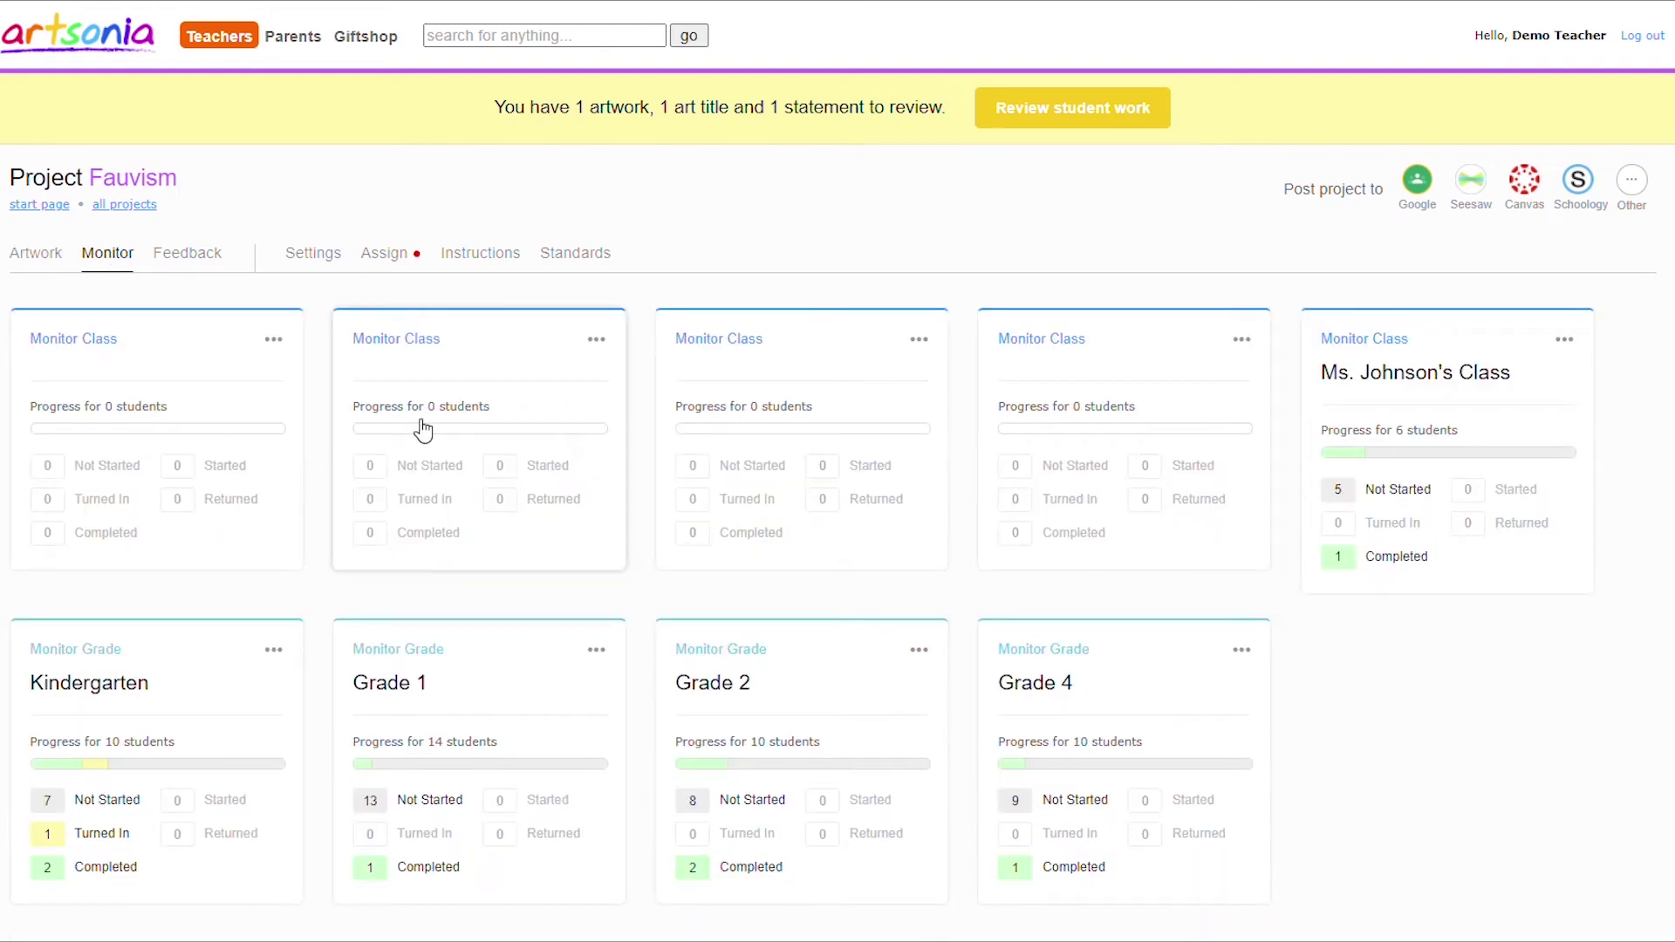
pyautogui.scroll(-3, 423, 430)
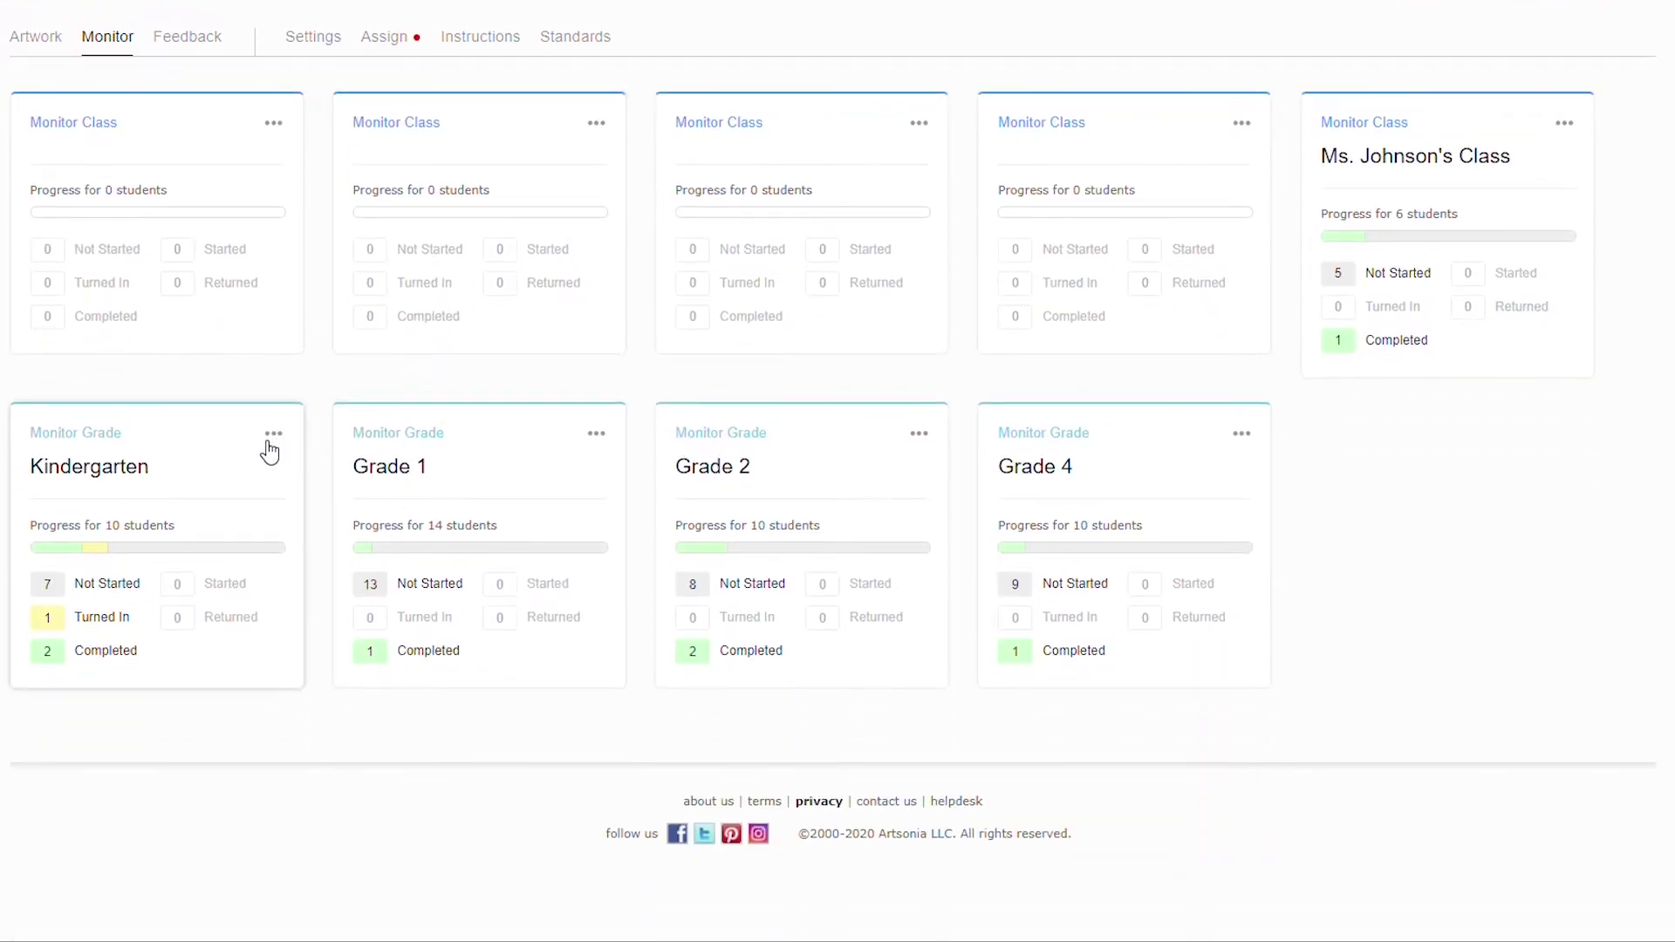
pyautogui.click(270, 445)
pyautogui.scroll(-6, 213, 465)
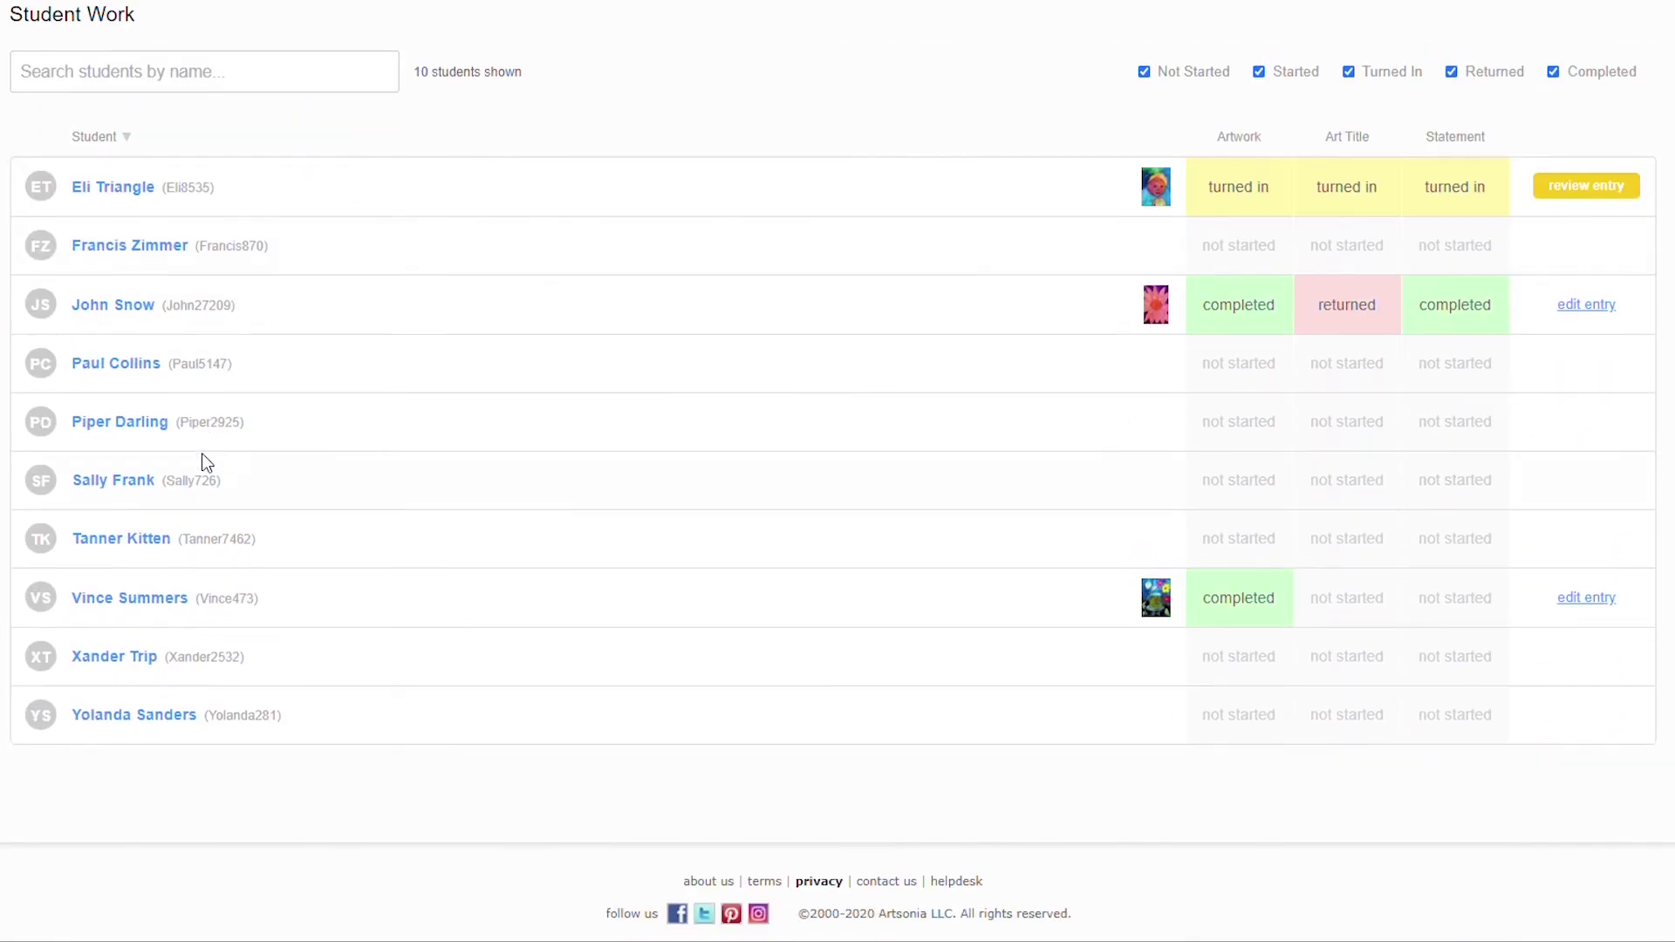
pyautogui.scroll(6, 203, 454)
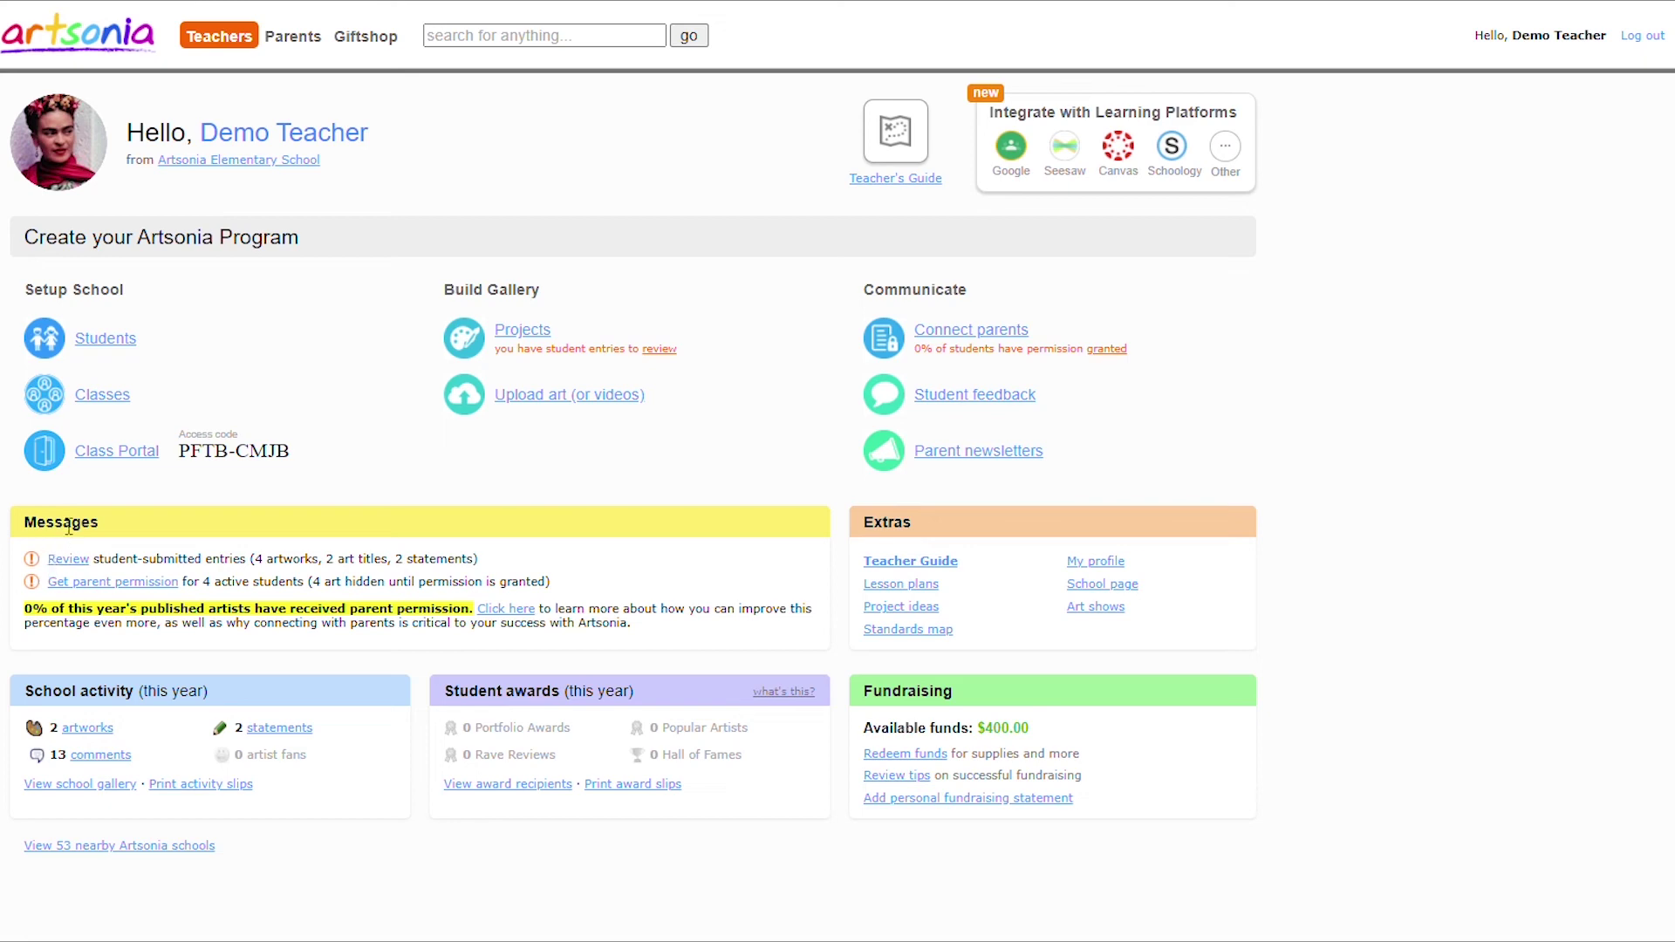
# Open the Class Portal setup page and view the printable access-code QR code.
pyautogui.click(117, 451)
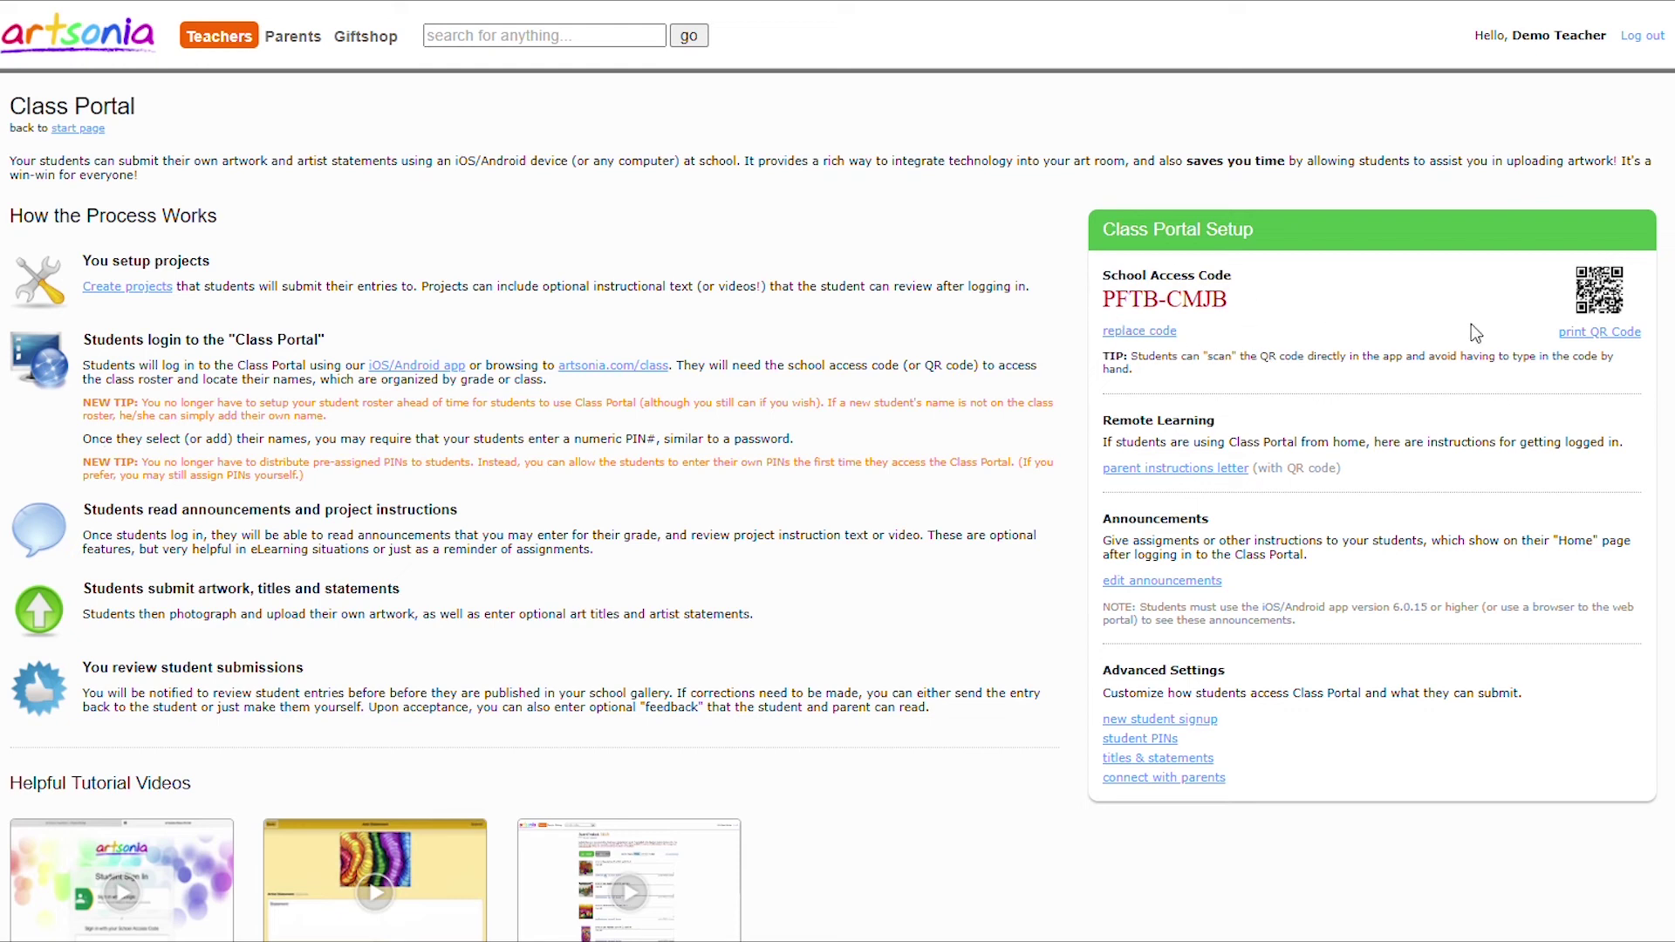
pyautogui.click(1597, 332)
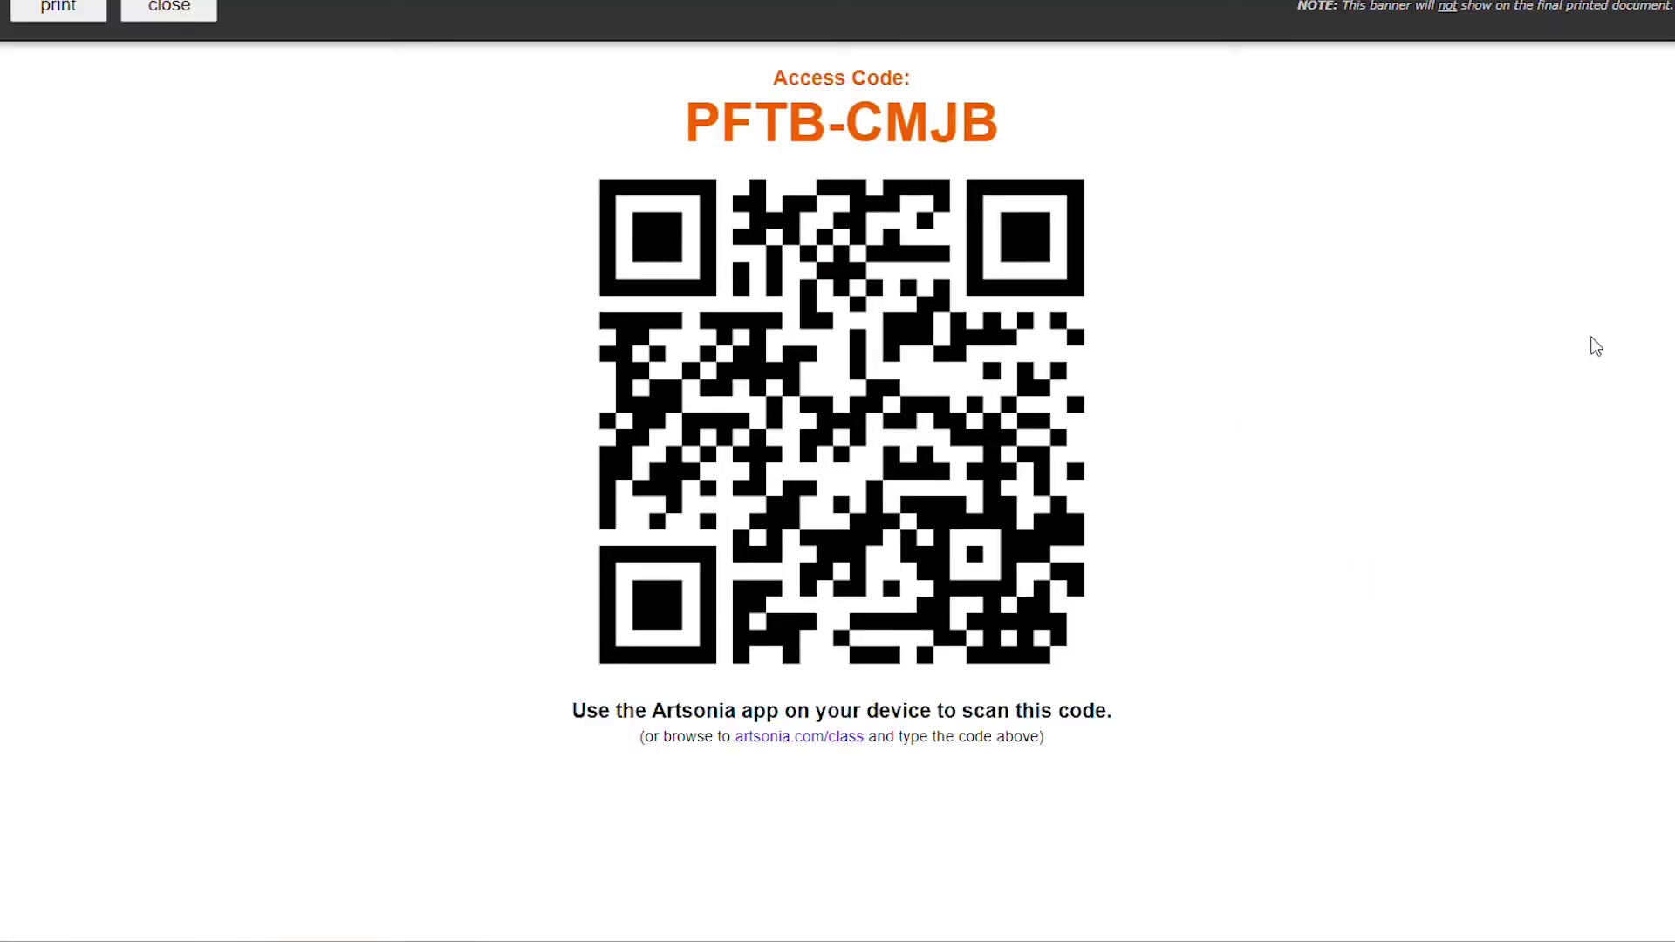
pyautogui.click(212, 8)
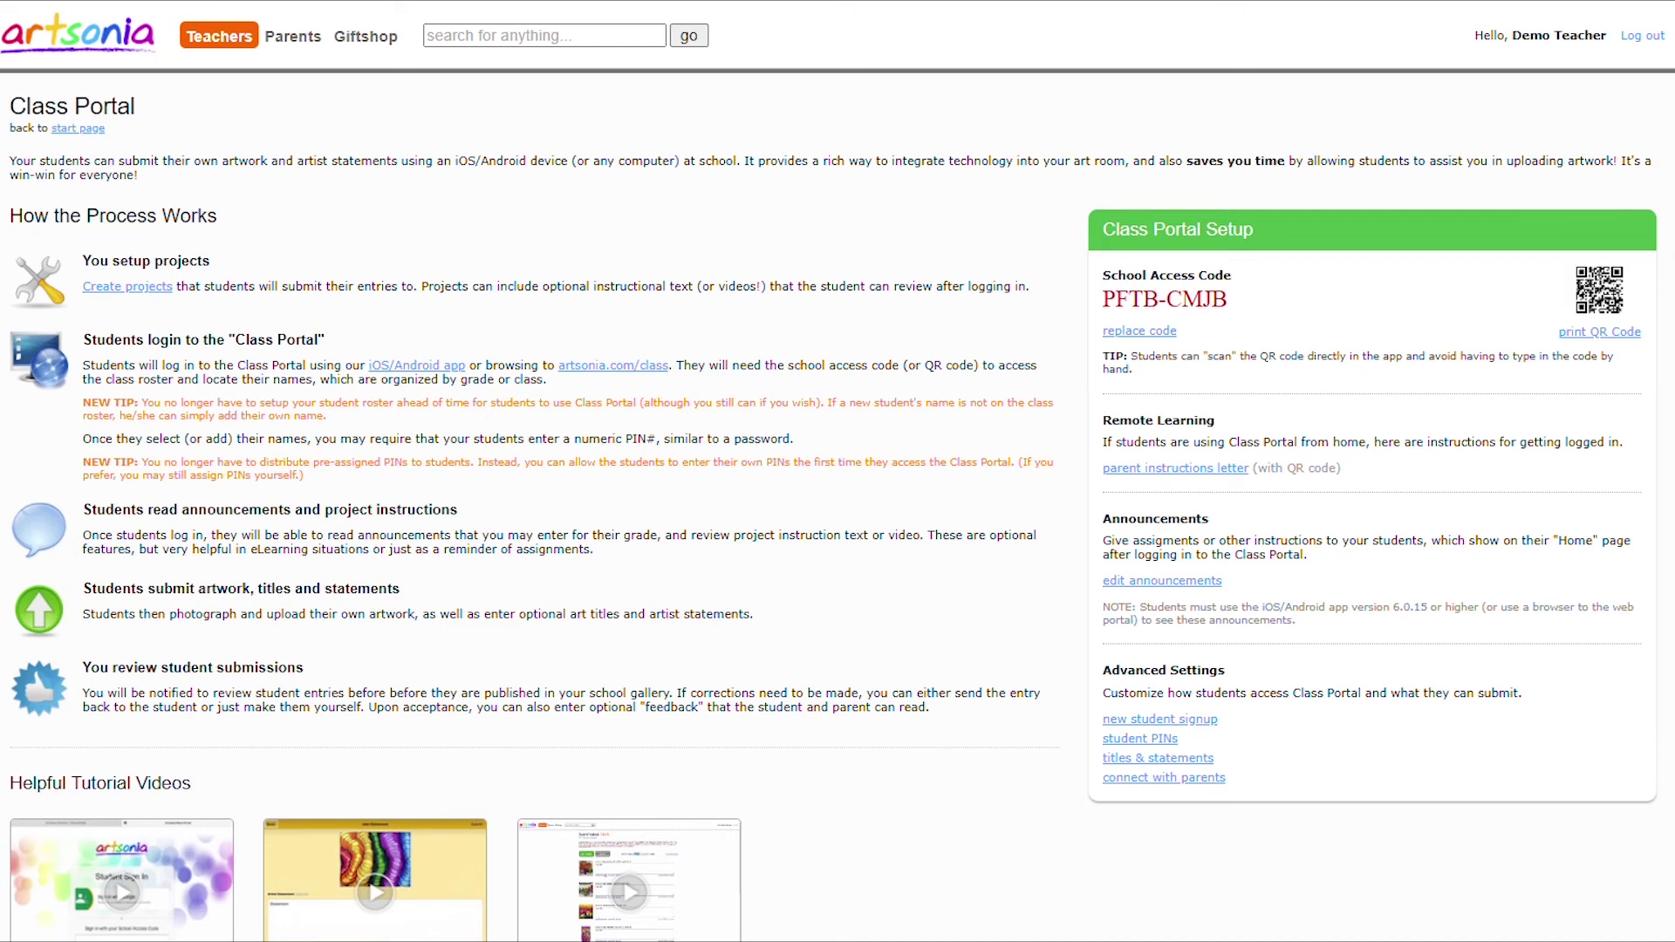
# Open the login announcements editor and look through its contents.
pyautogui.click(1215, 581)
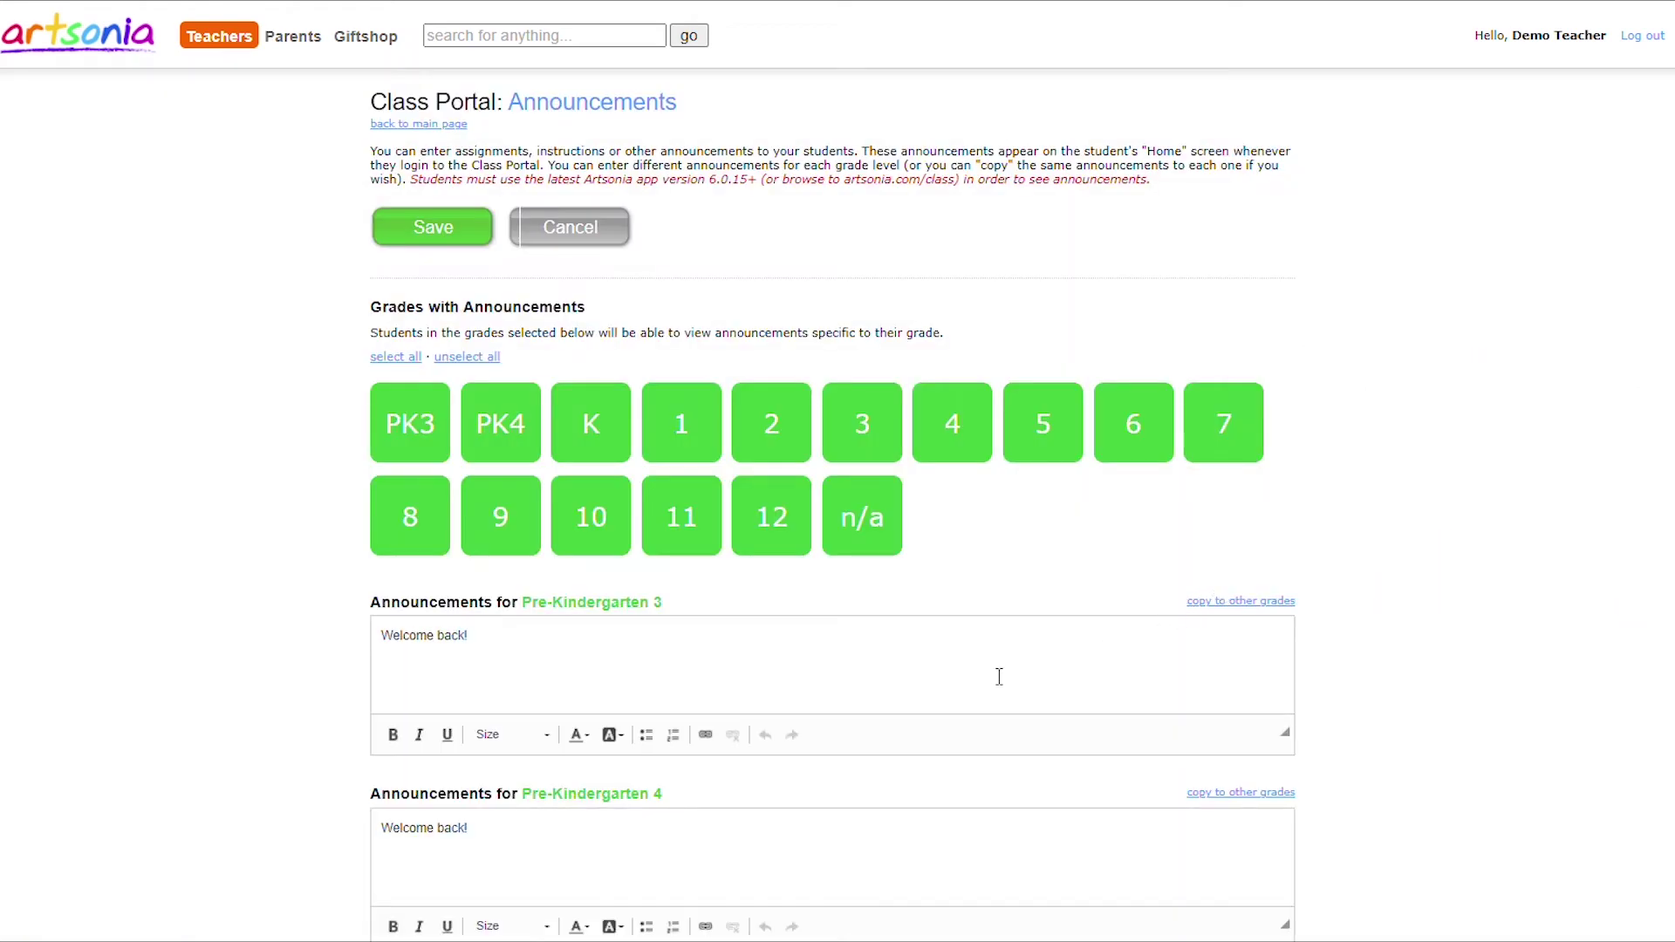
pyautogui.scroll(-5, 1002, 676)
pyautogui.scroll(-9, 983, 666)
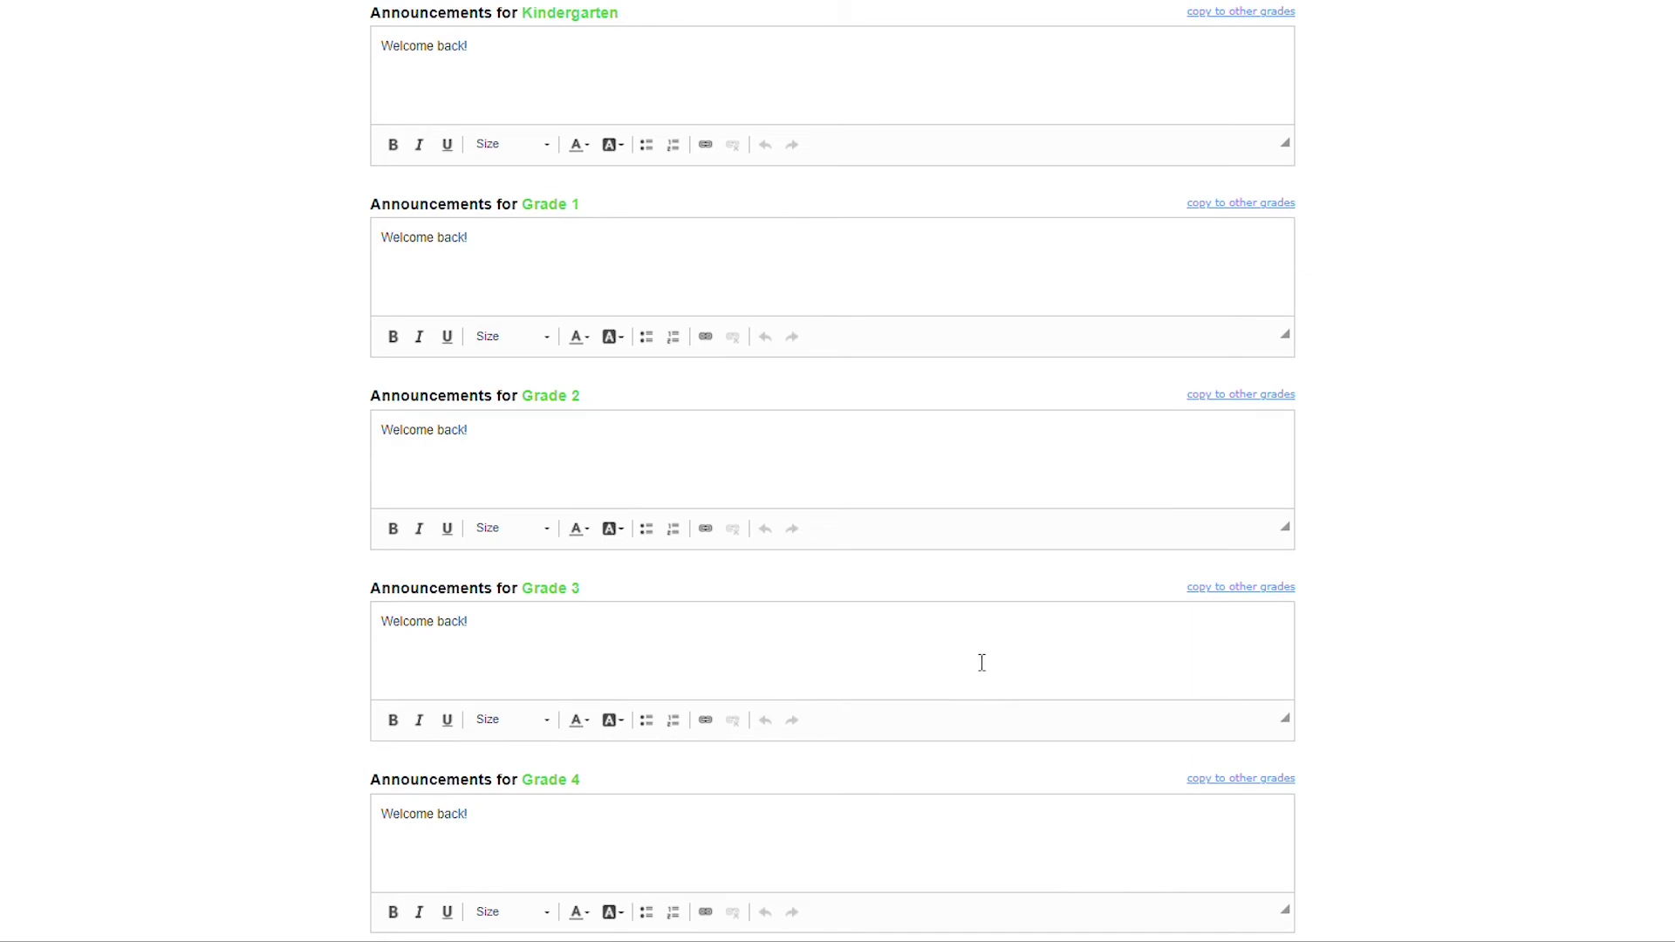
pyautogui.scroll(-5, 972, 654)
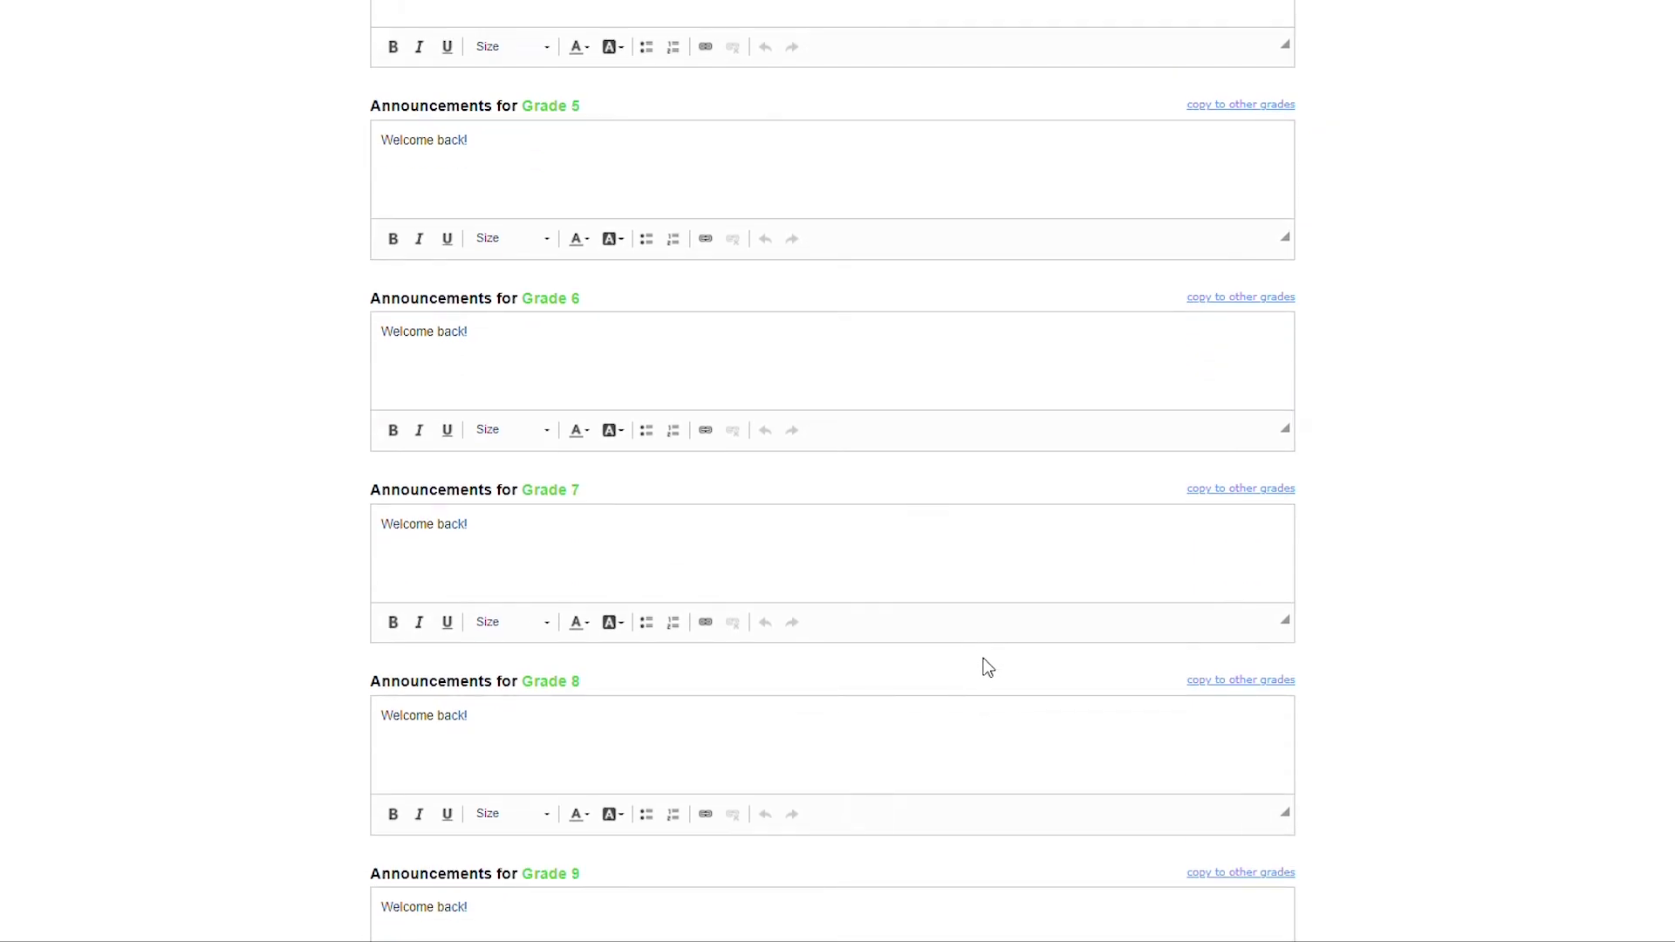
pyautogui.scroll(20, 987, 668)
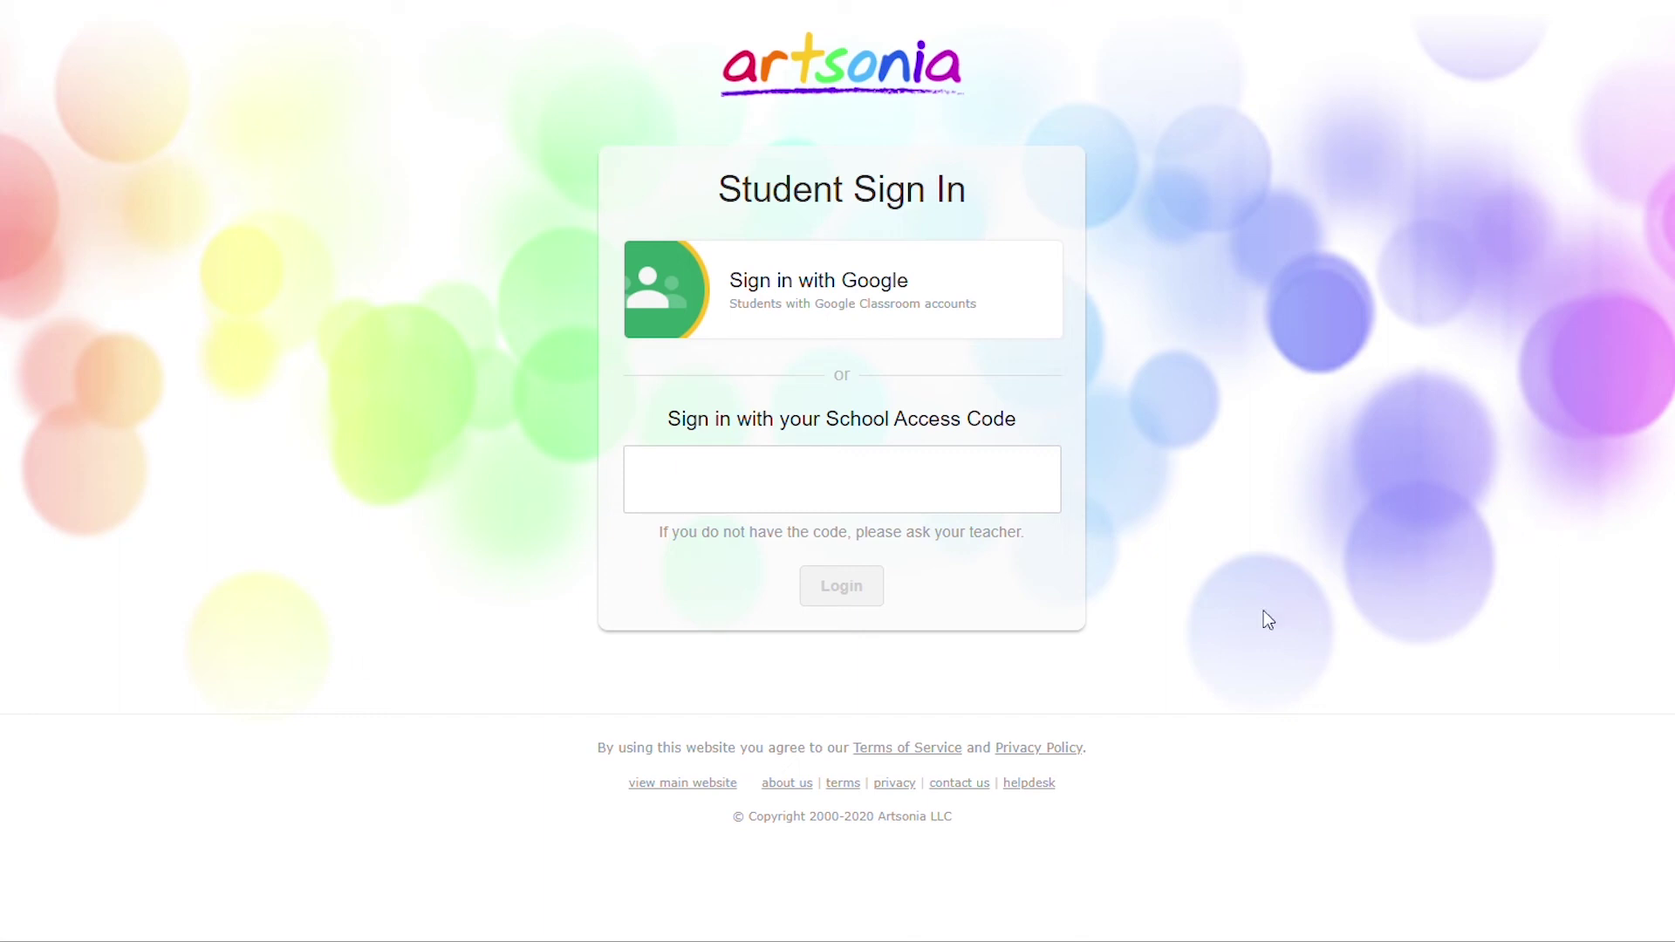
# Log into the class portal with the pasted access code as the second Grade 3 student.
pyautogui.click(908, 493)
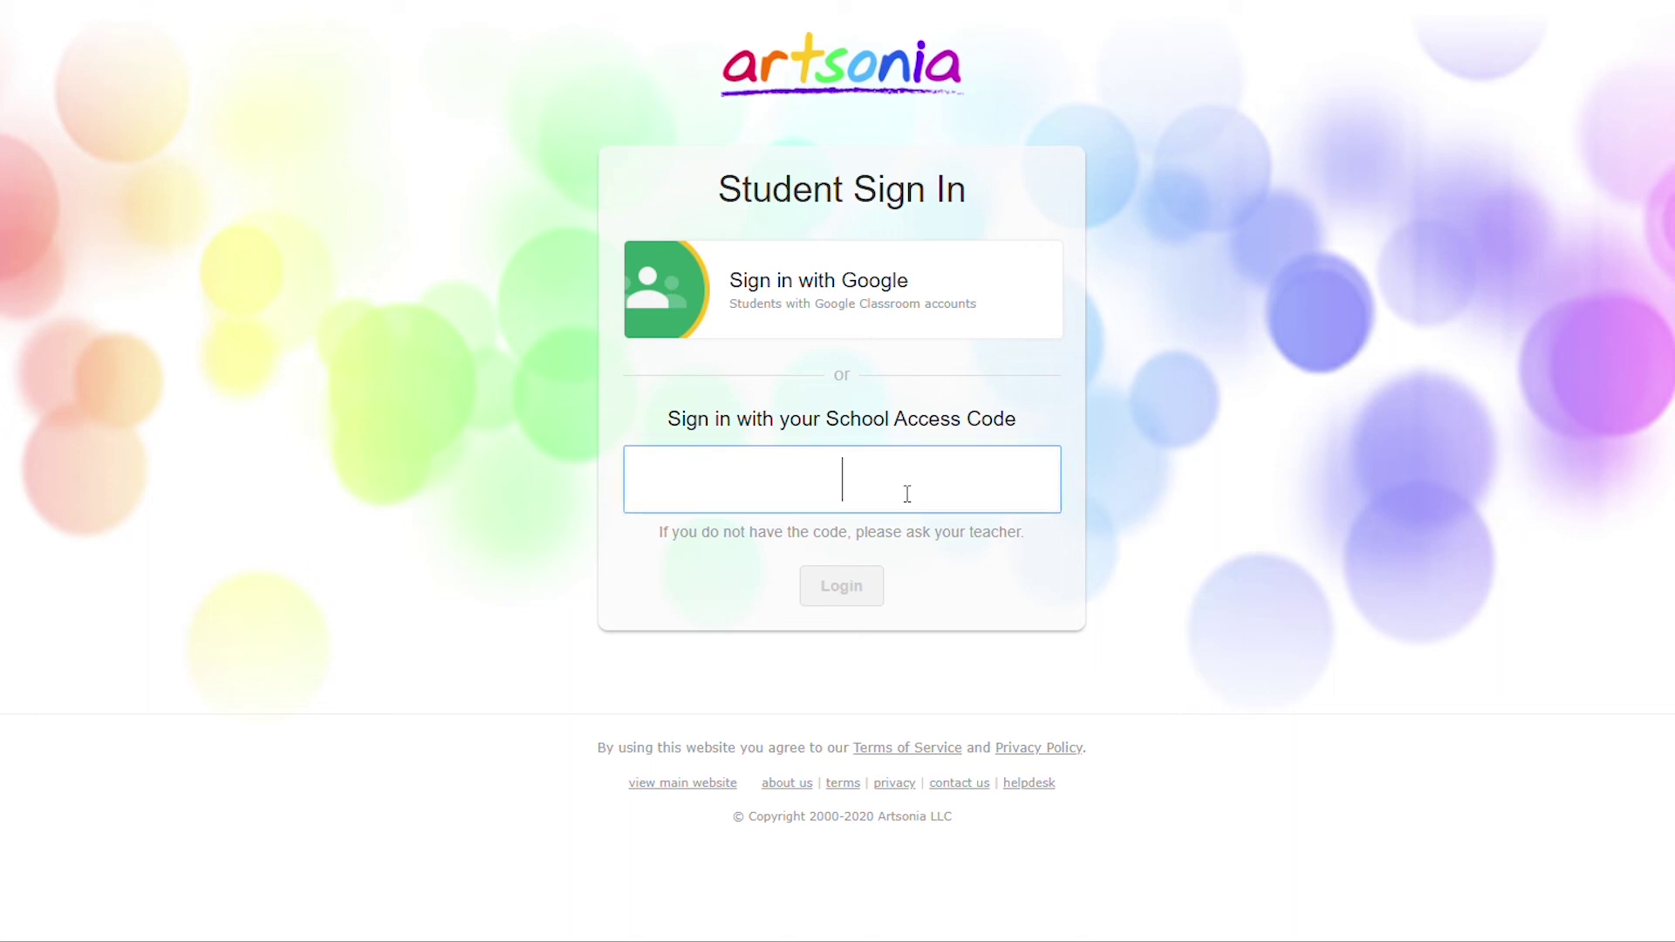
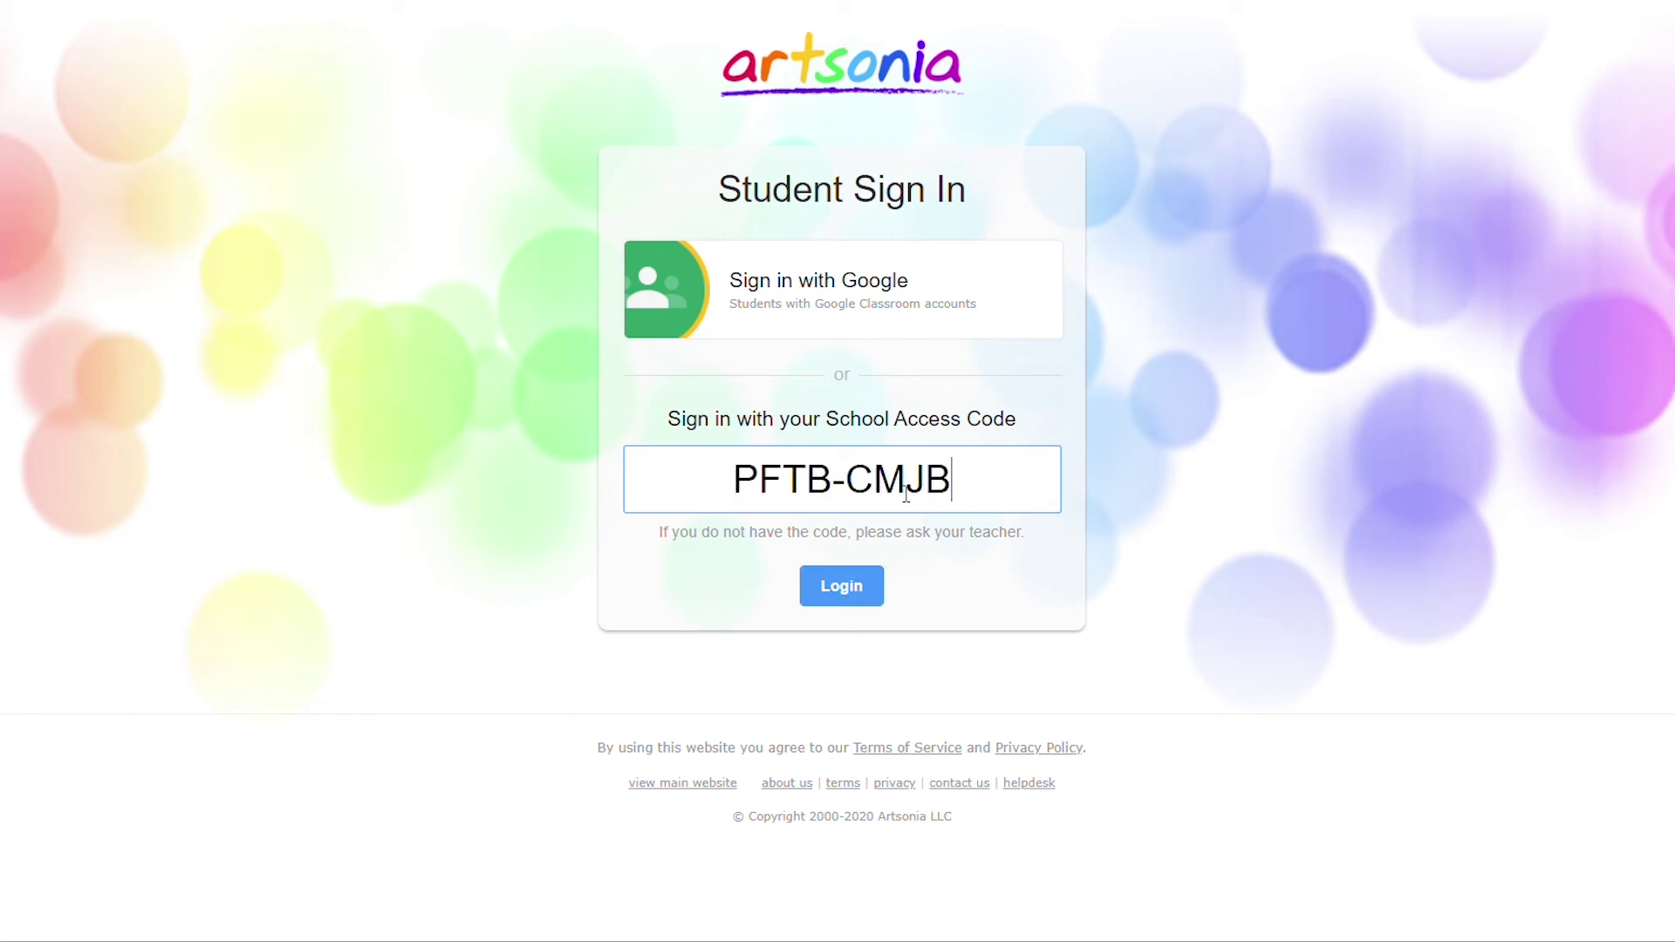
pyautogui.click(869, 584)
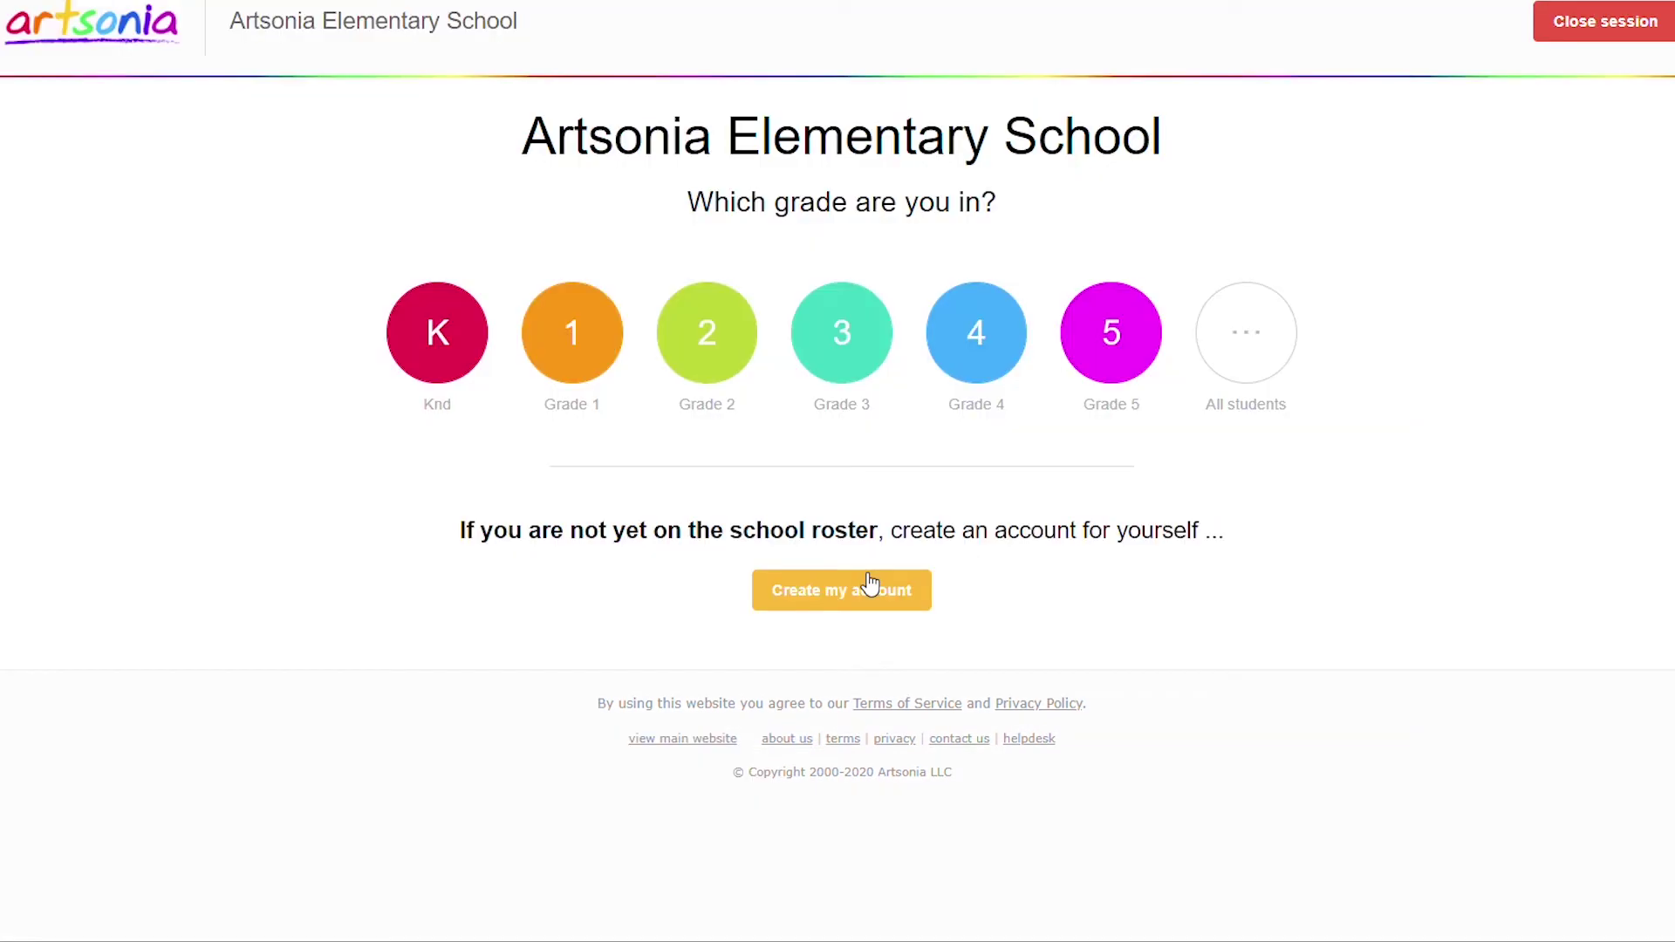
pyautogui.click(870, 361)
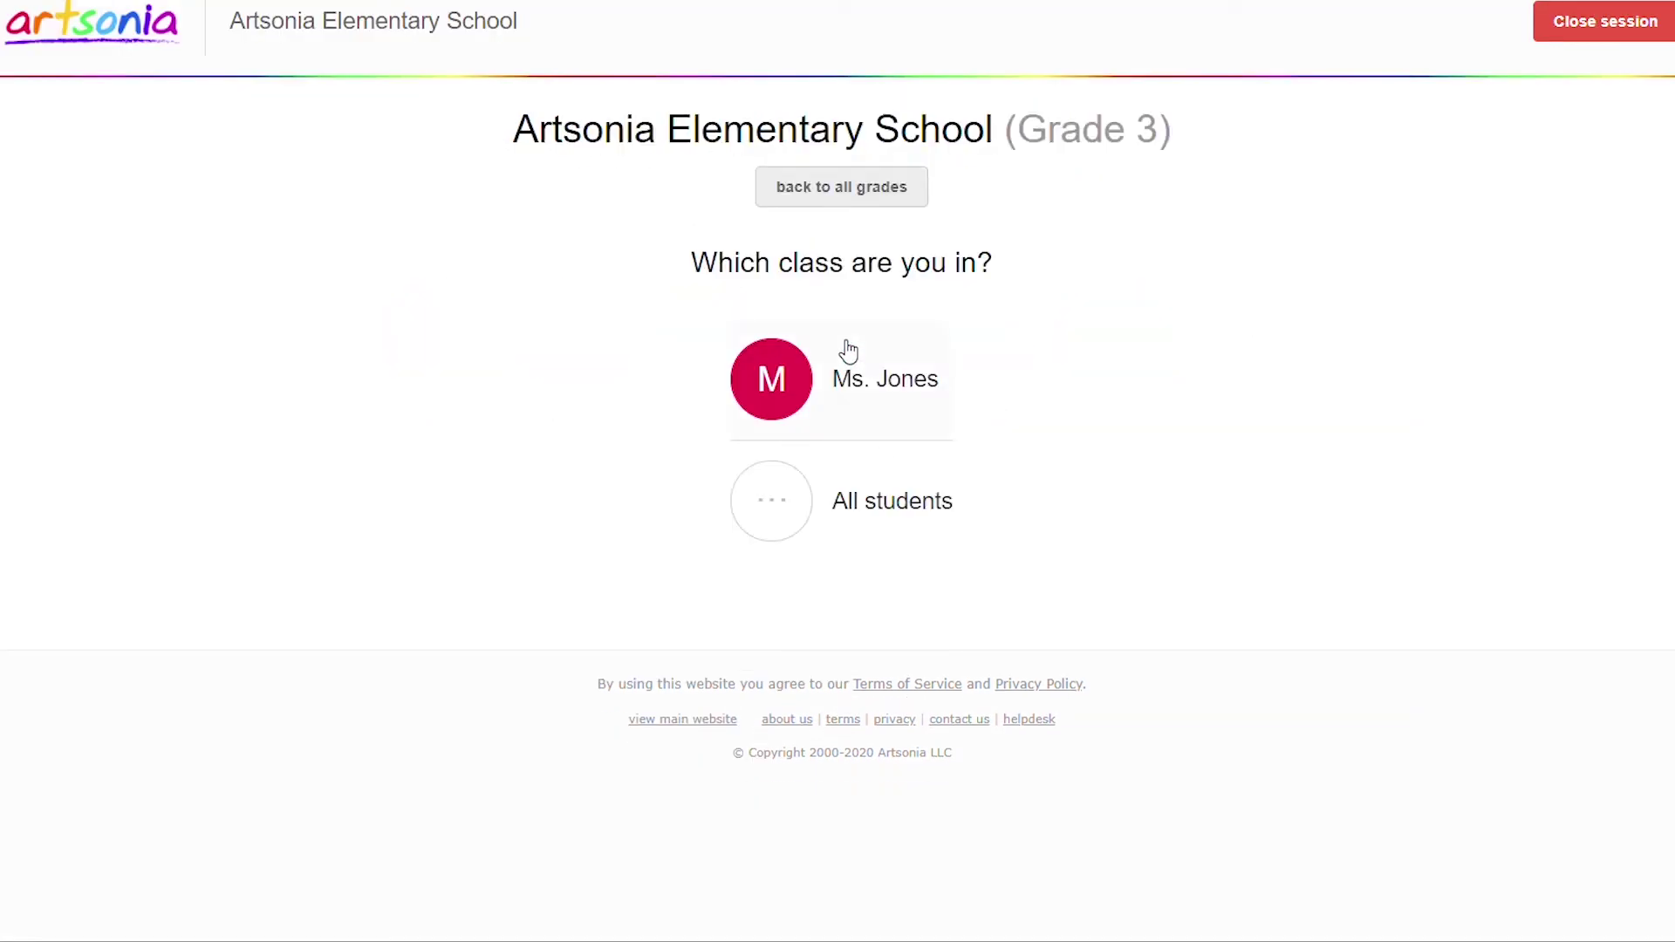
pyautogui.click(787, 508)
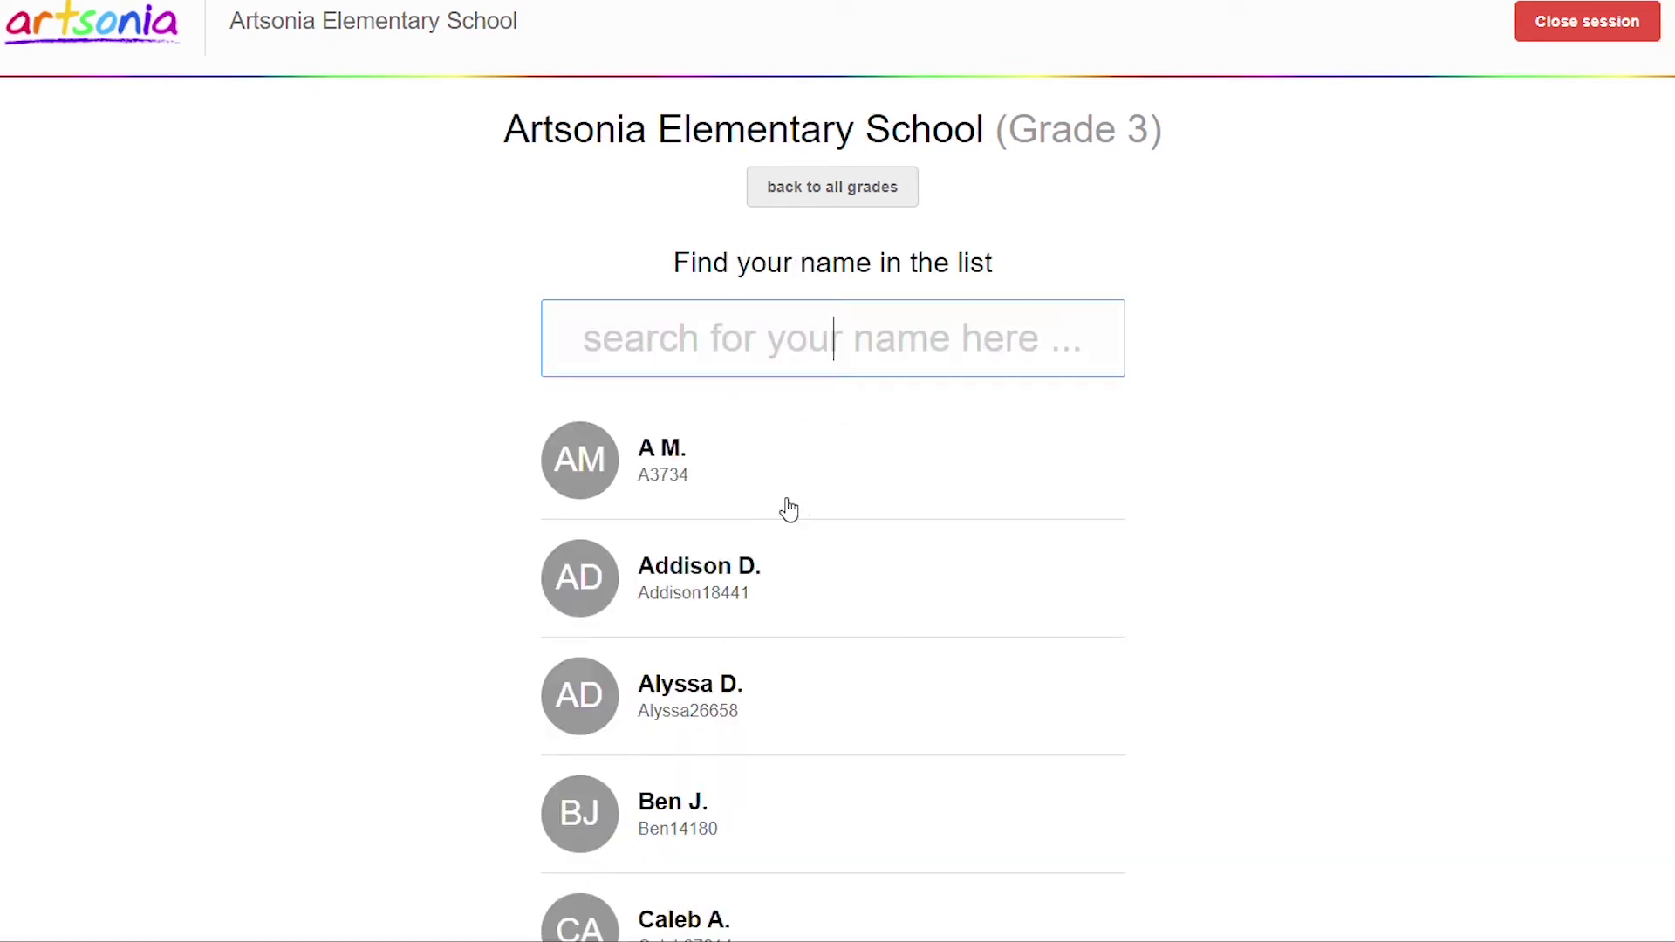
pyautogui.click(808, 577)
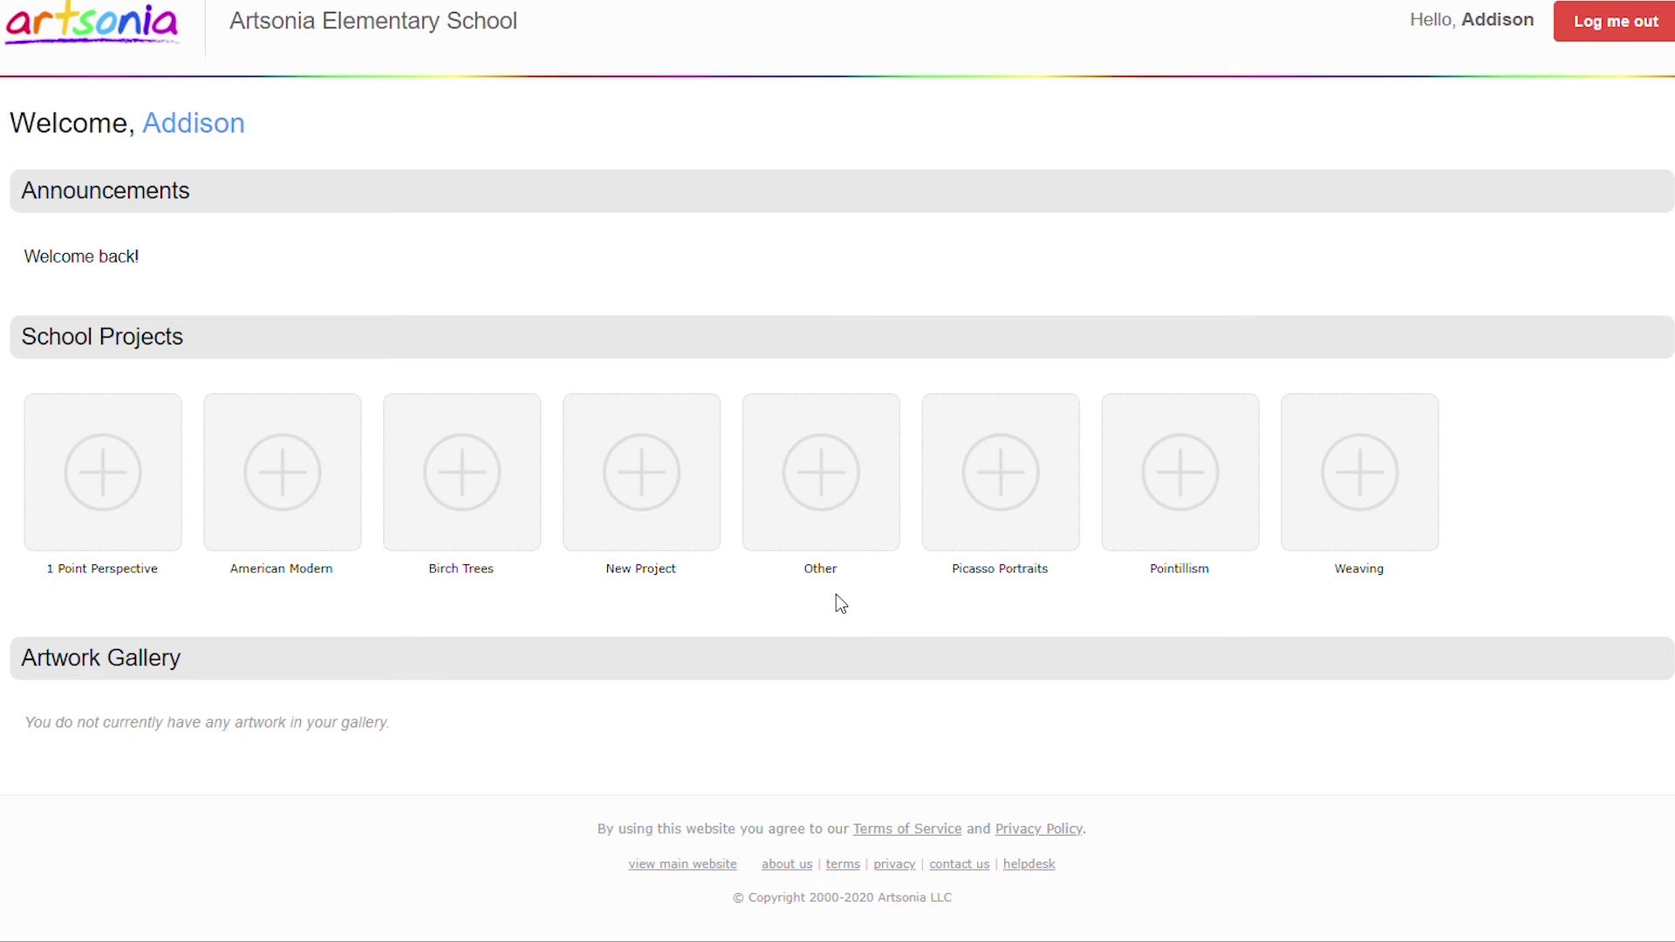
# Upload an artwork image to New Project and accept the auto-fixed version.
pyautogui.click(610, 514)
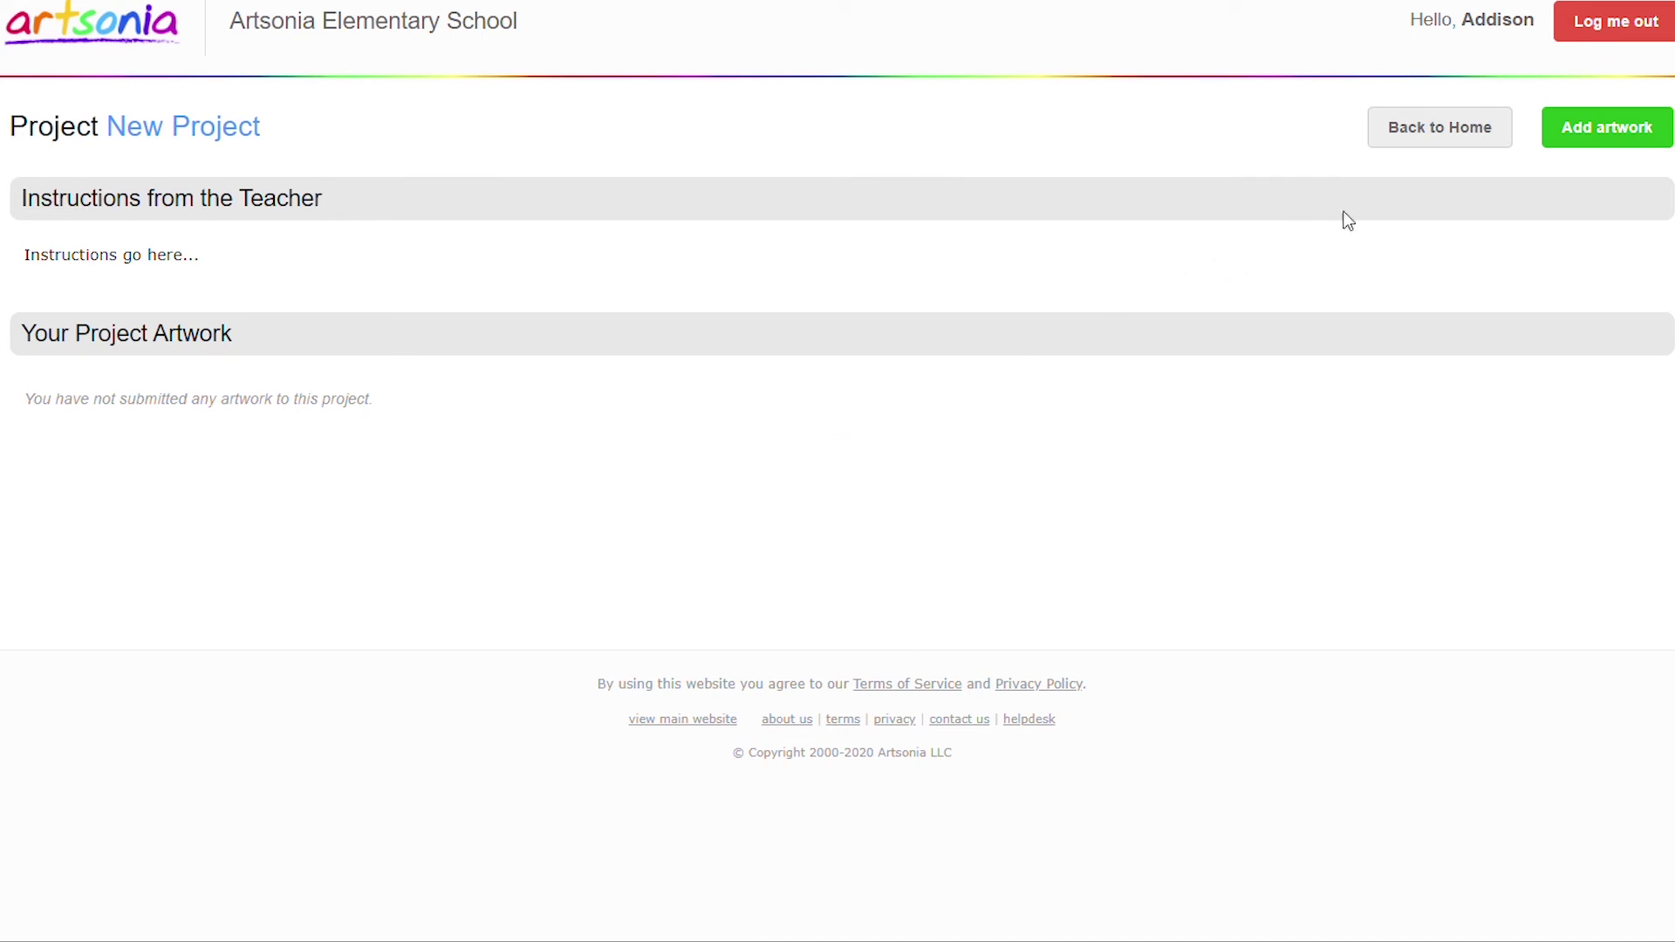
pyautogui.click(1607, 142)
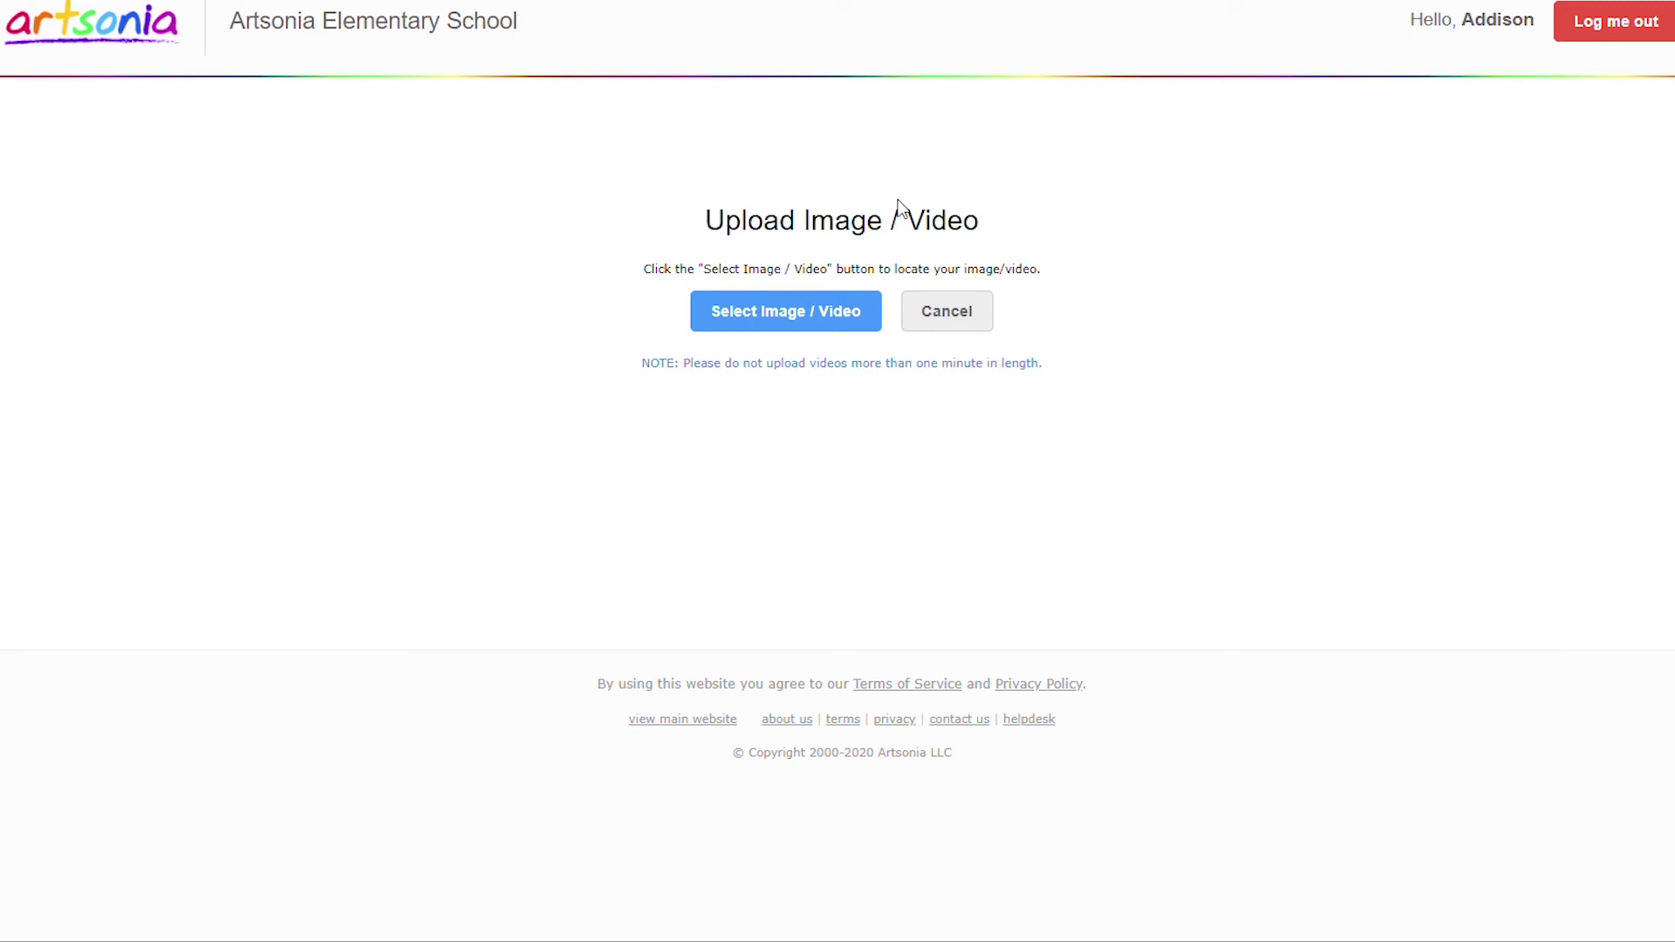
pyautogui.click(770, 312)
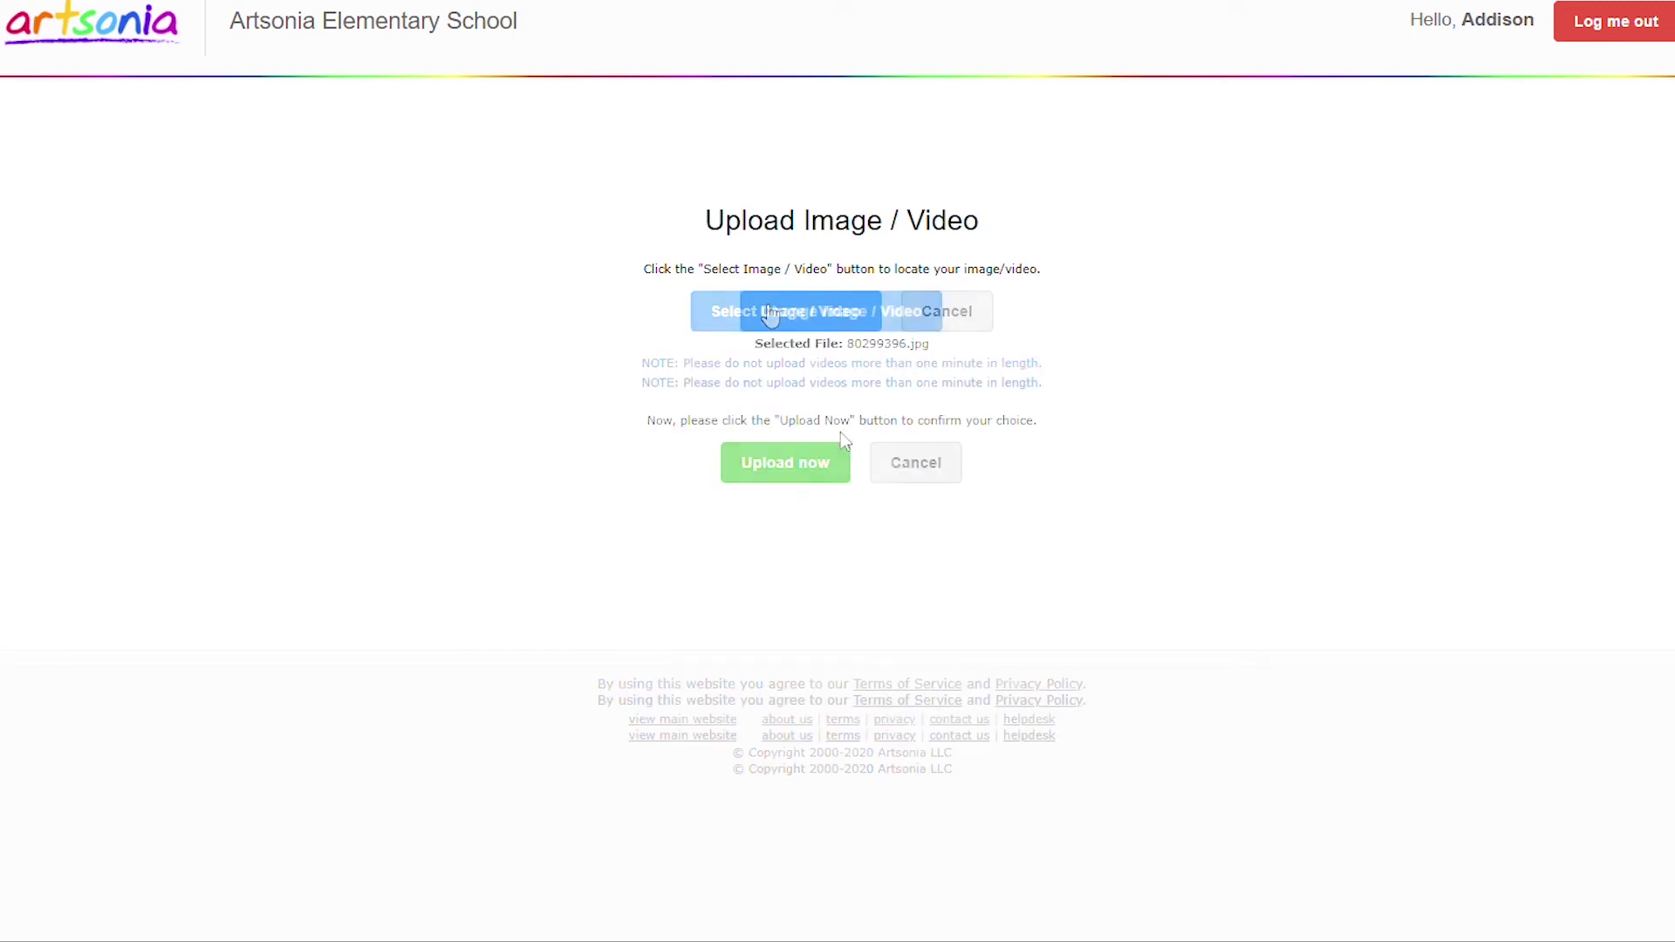
pyautogui.click(820, 476)
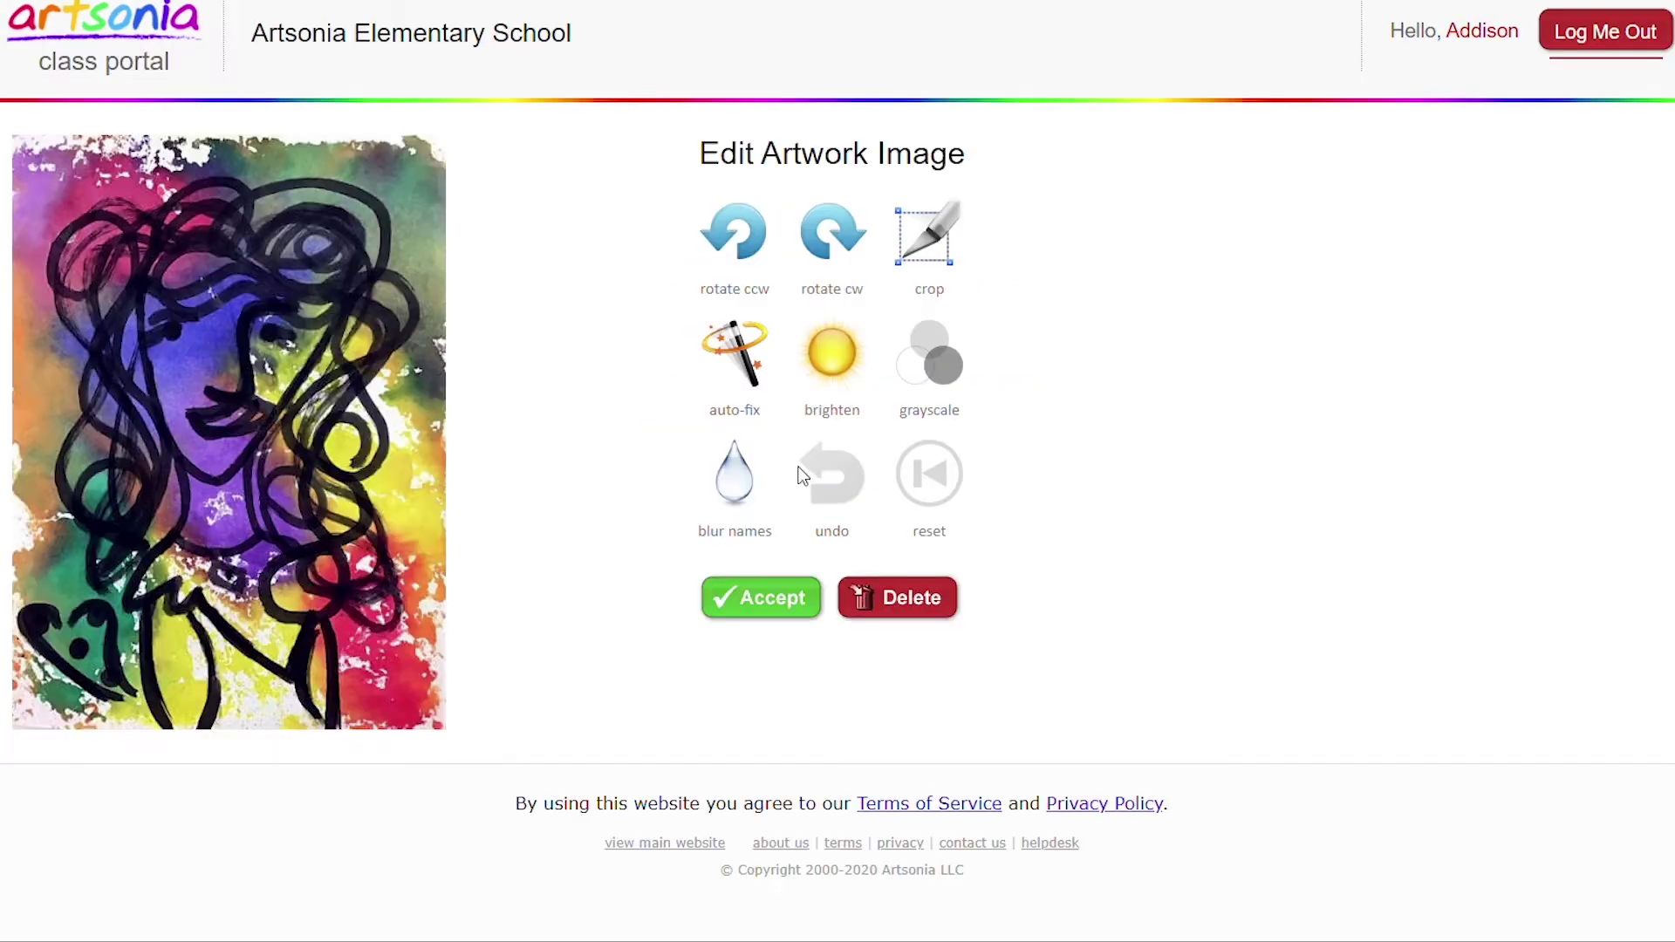
pyautogui.click(758, 351)
pyautogui.click(761, 598)
# Turn in the title 'This is my title...' and the statement 'This is my Statement...'.
pyautogui.write('This is my title...')
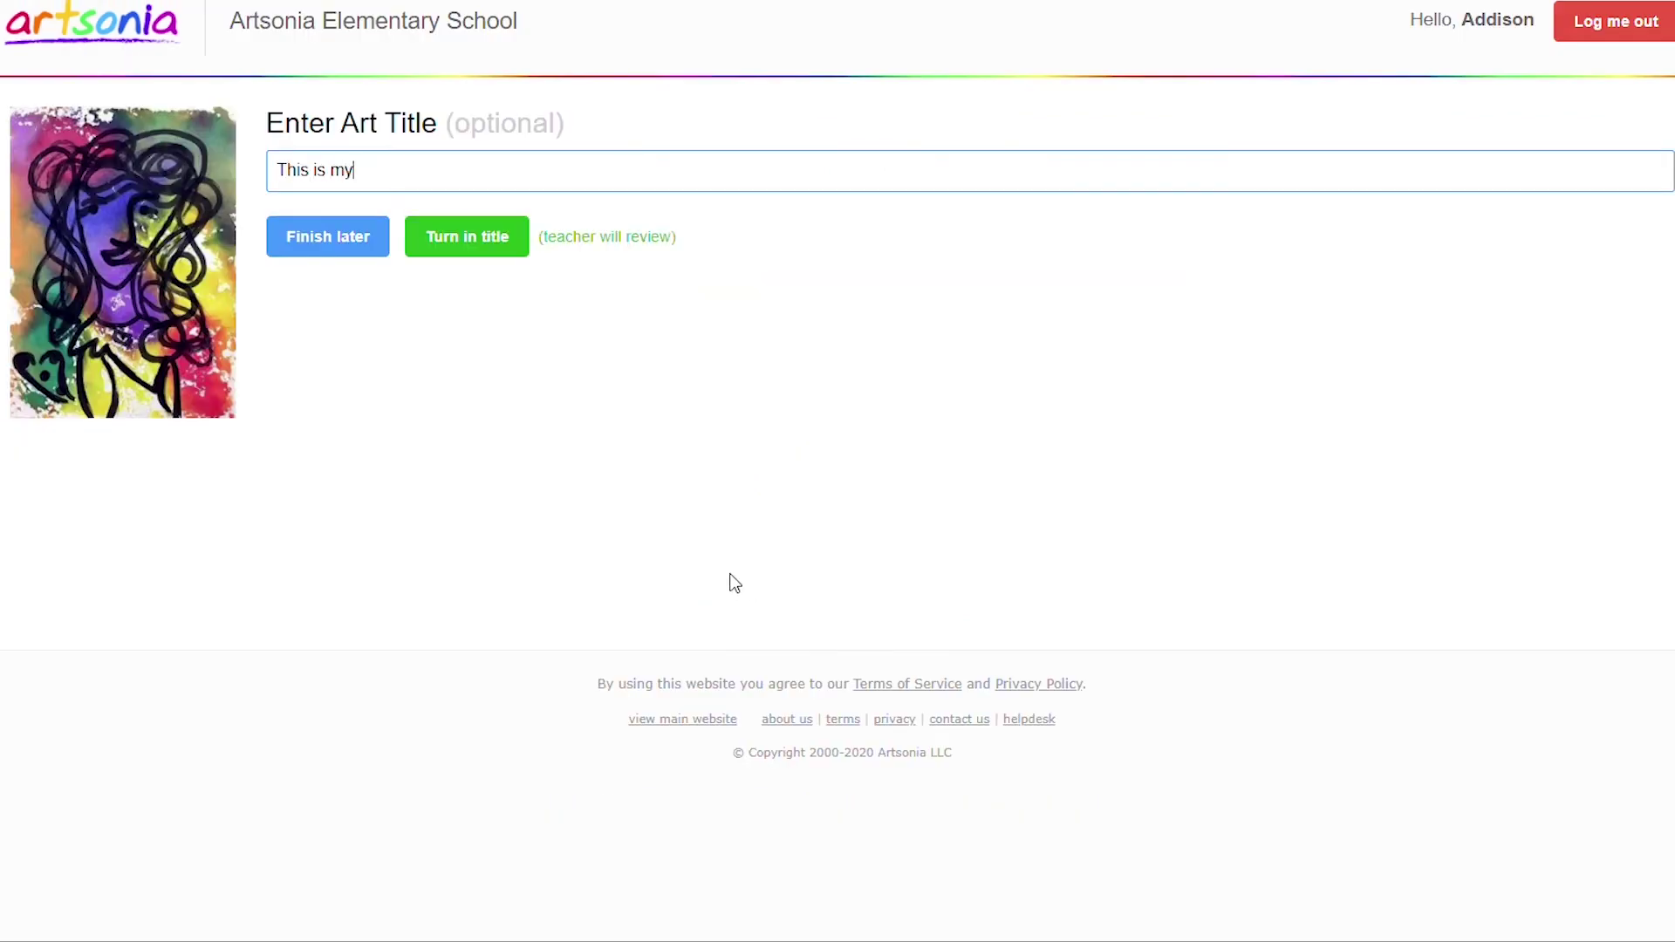
pyautogui.click(503, 260)
pyautogui.moveTo(667, 292); pyautogui.dragTo(4, 236)
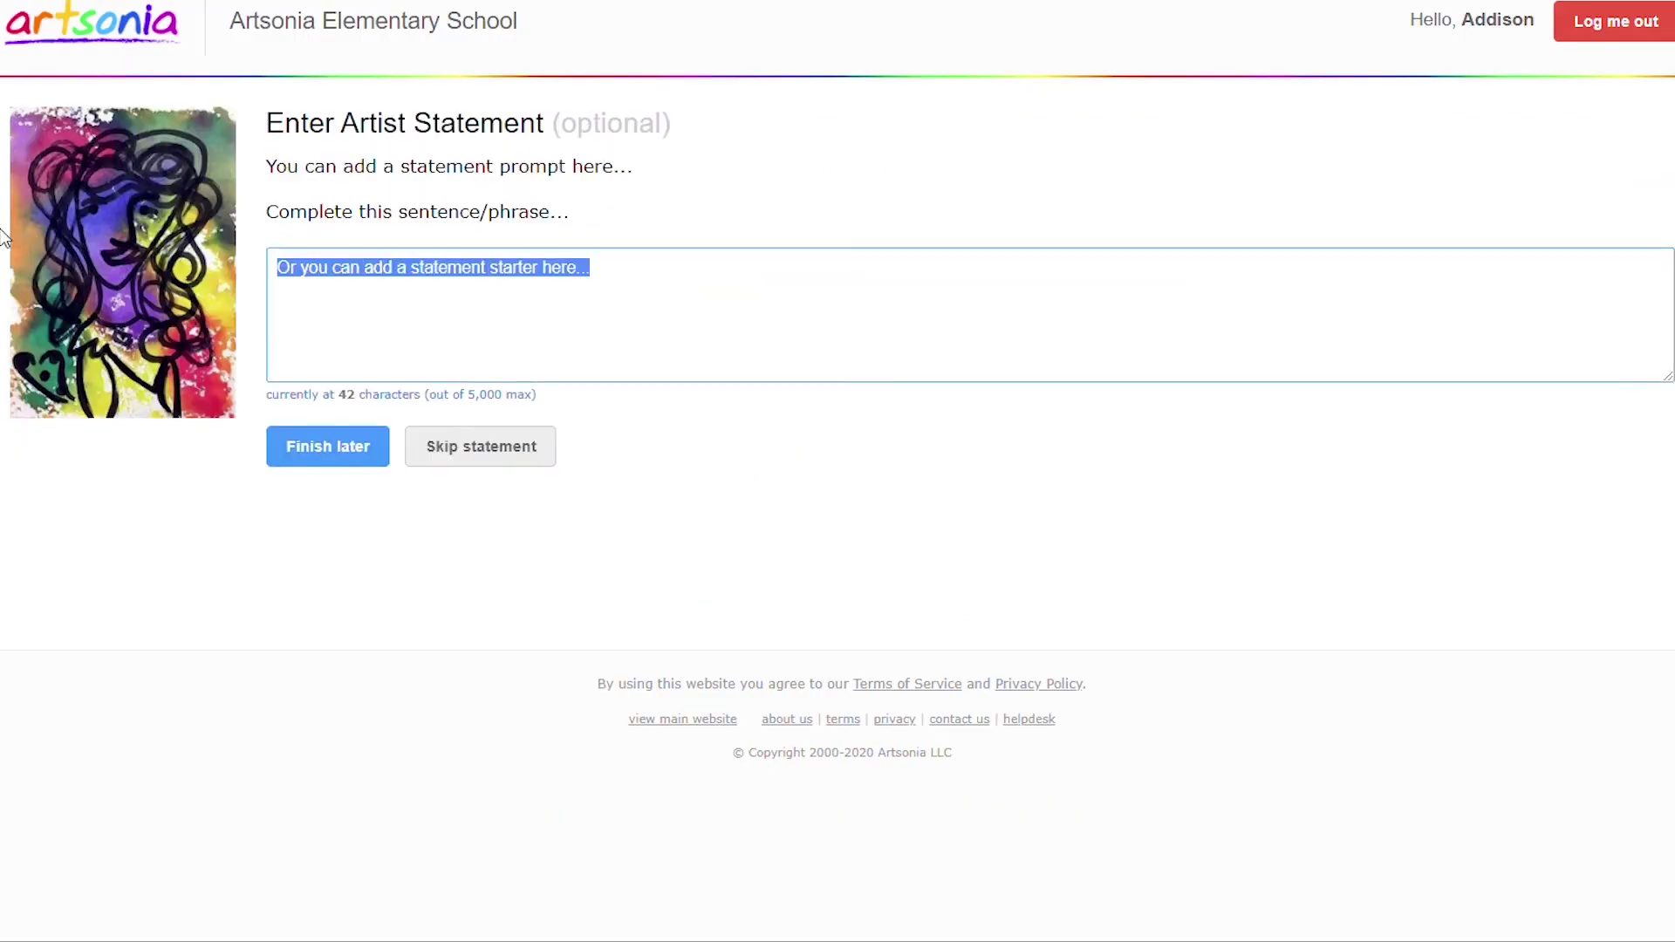
pyautogui.write('This is my Statement...')
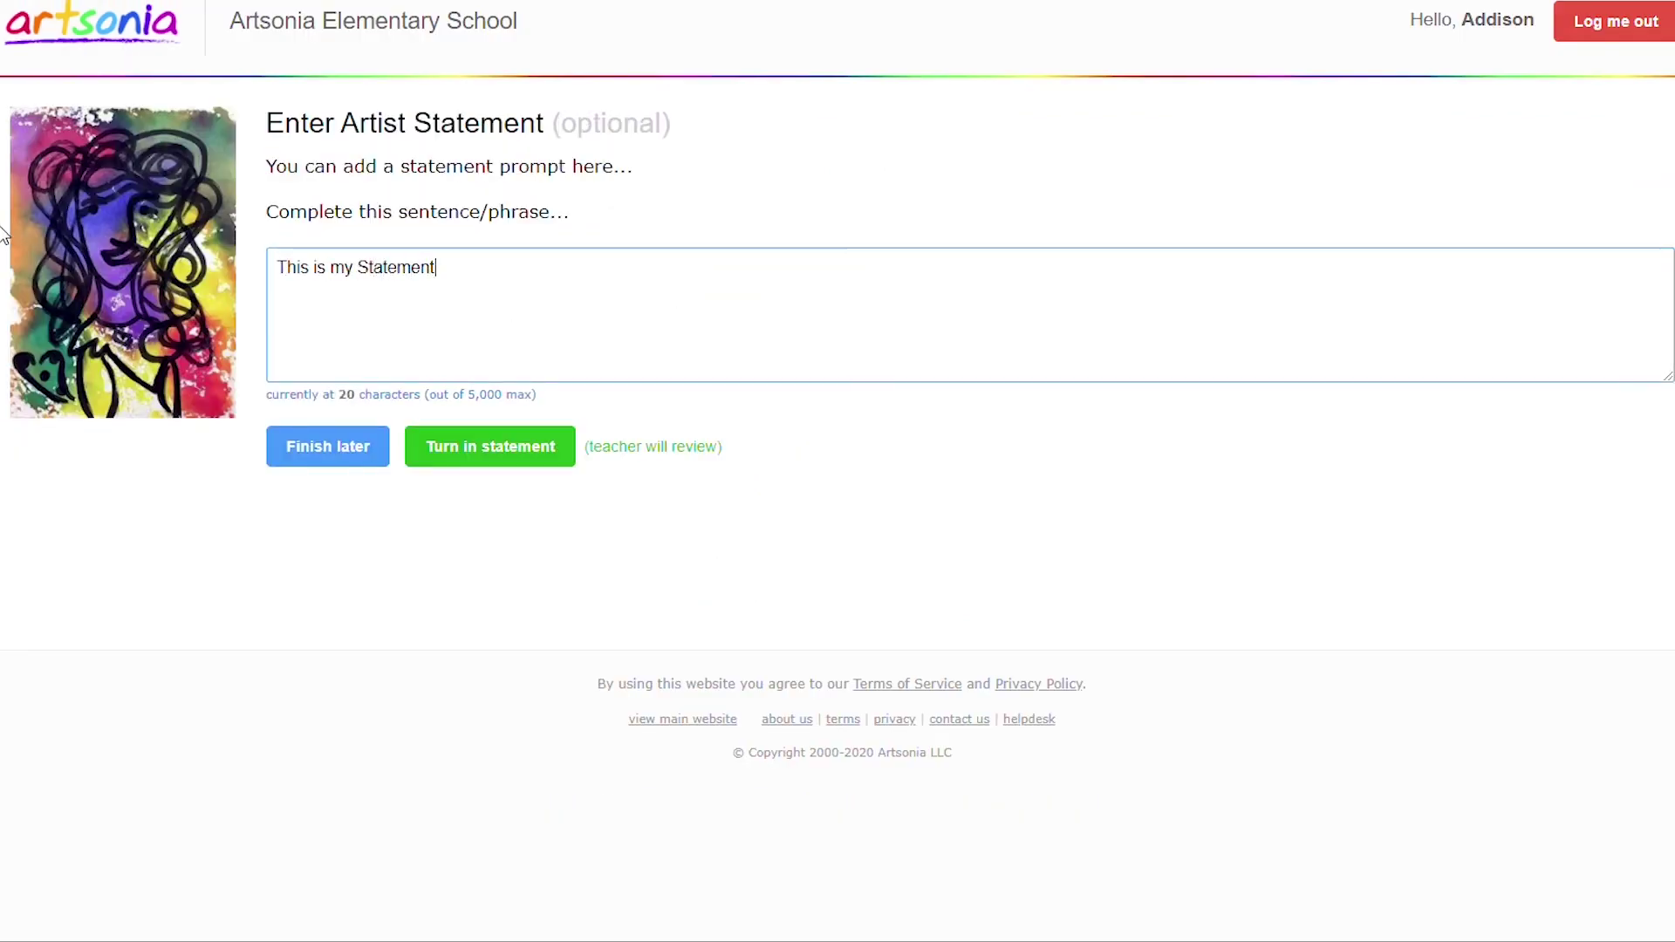
pyautogui.click(468, 446)
pyautogui.scroll(-2, 468, 450)
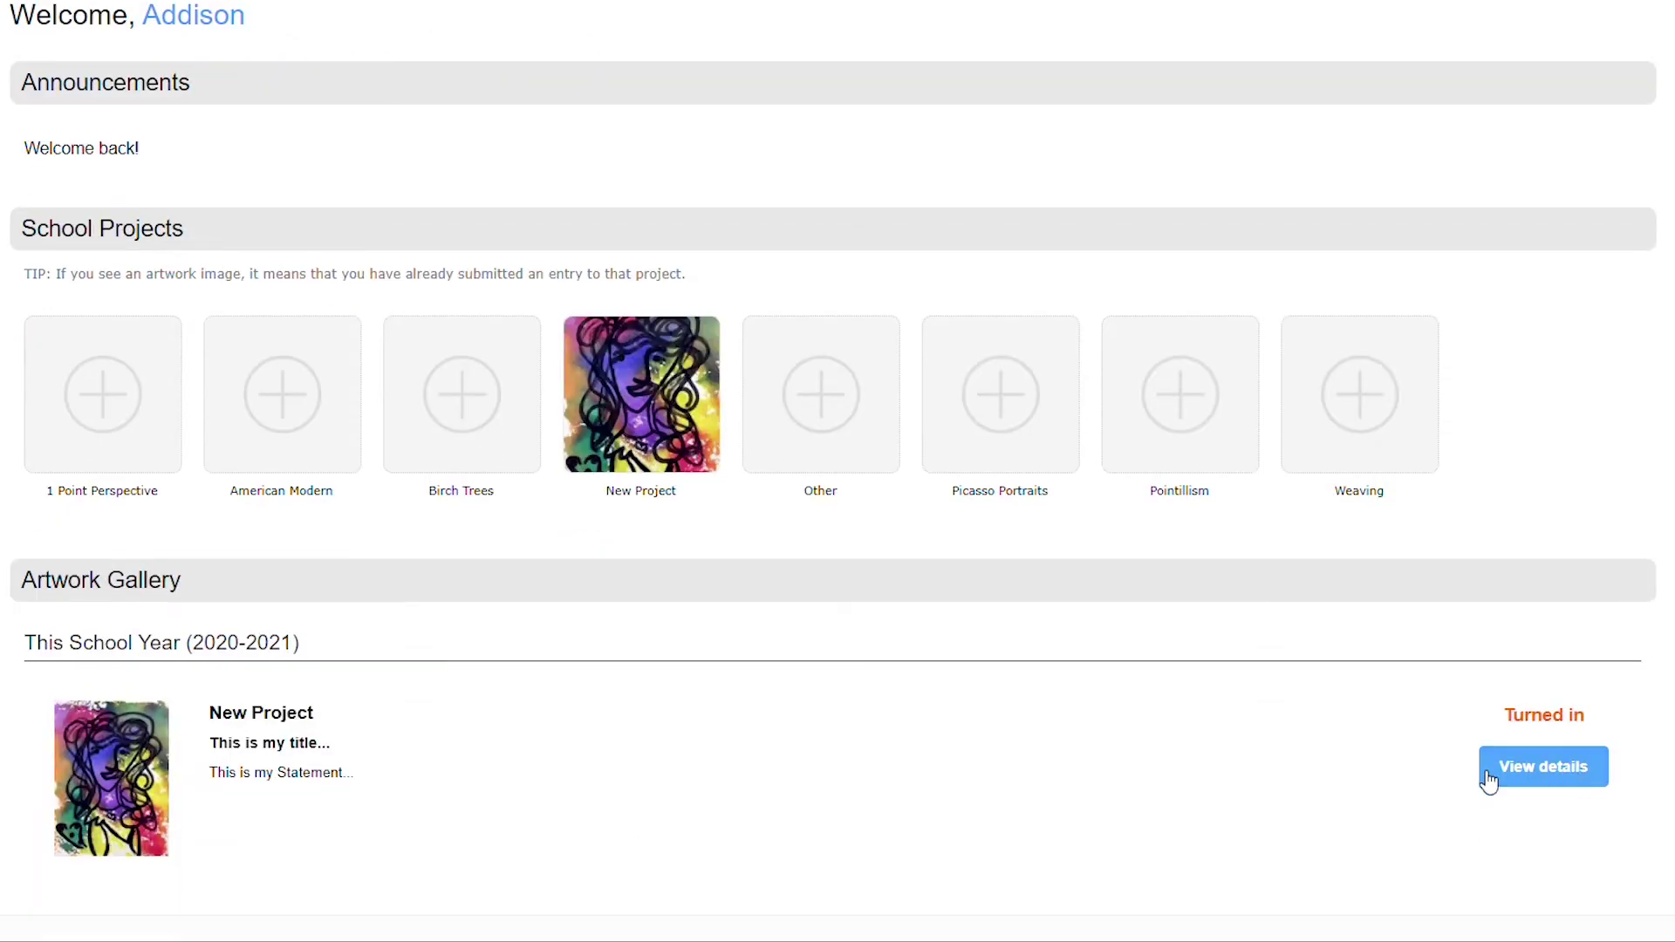
pyautogui.click(1580, 763)
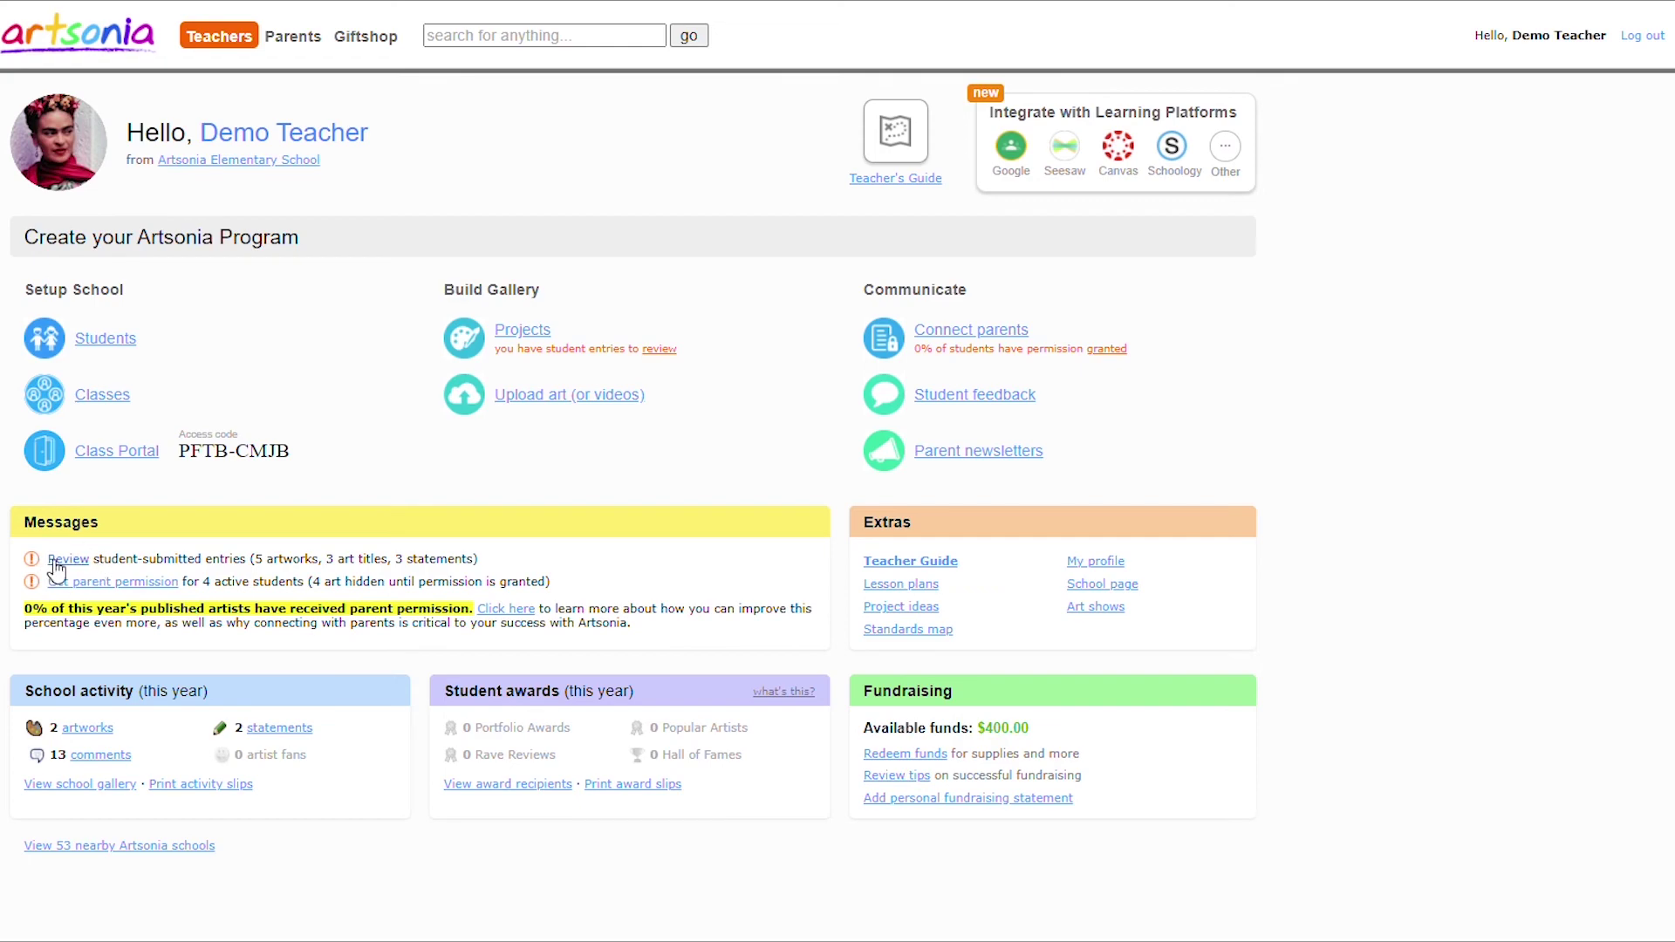
# Open the New Project entry awaiting review and send it back with the note 'Please Fix'.
pyautogui.click(66, 561)
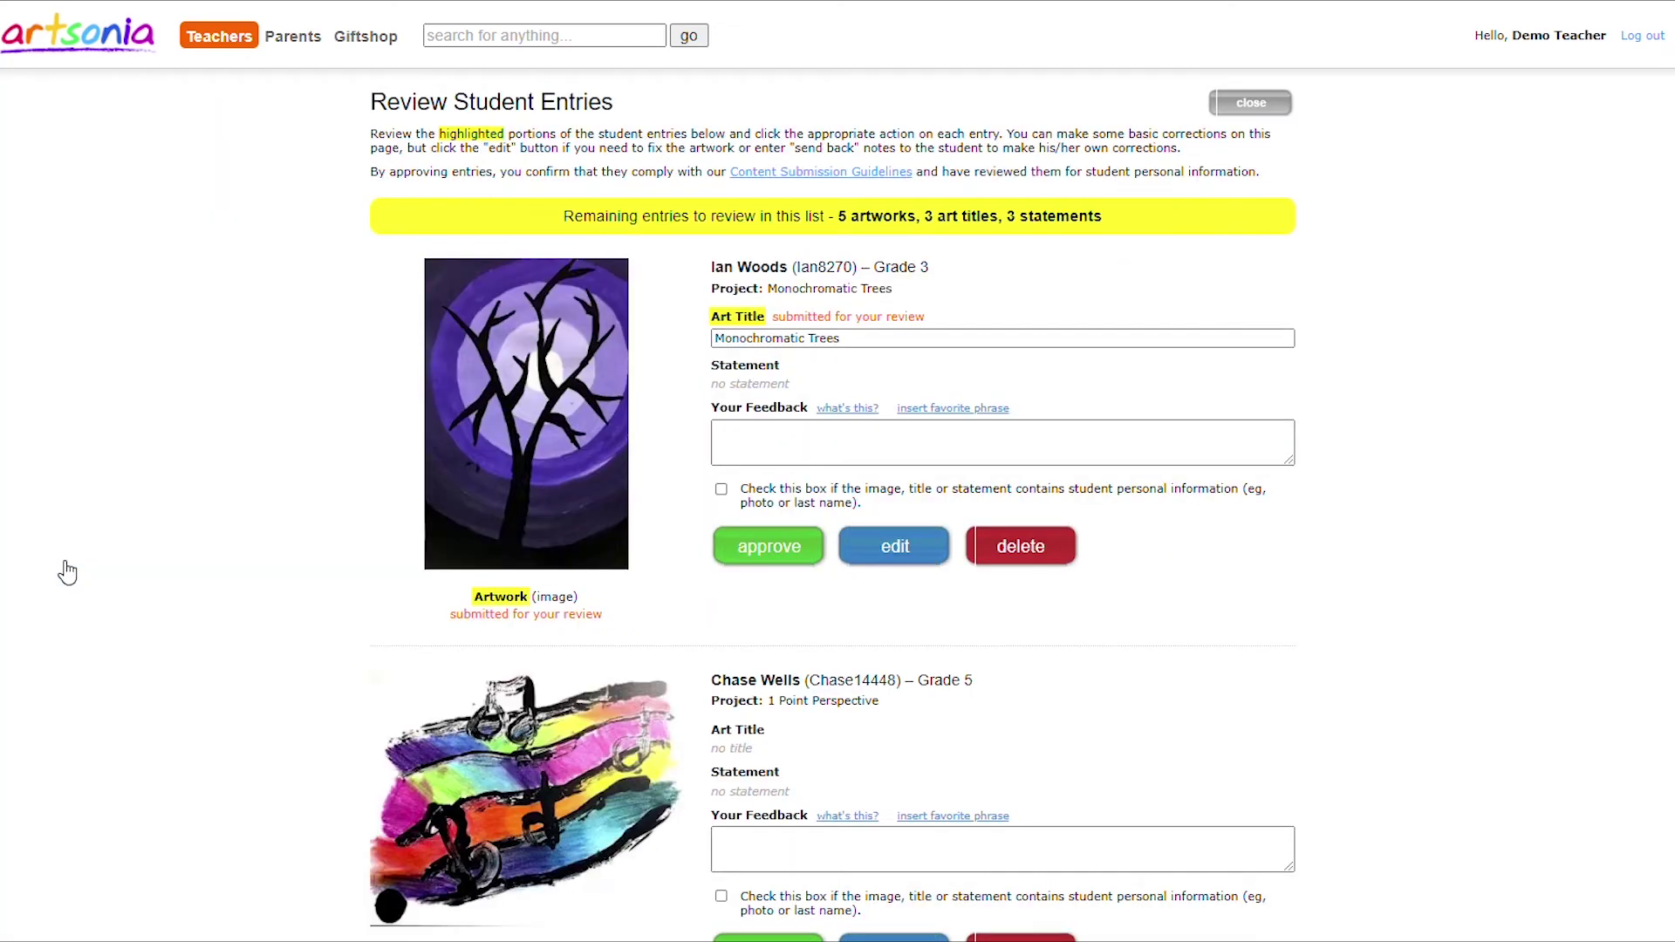
pyautogui.scroll(-5, 61, 568)
pyautogui.scroll(-10, 83, 567)
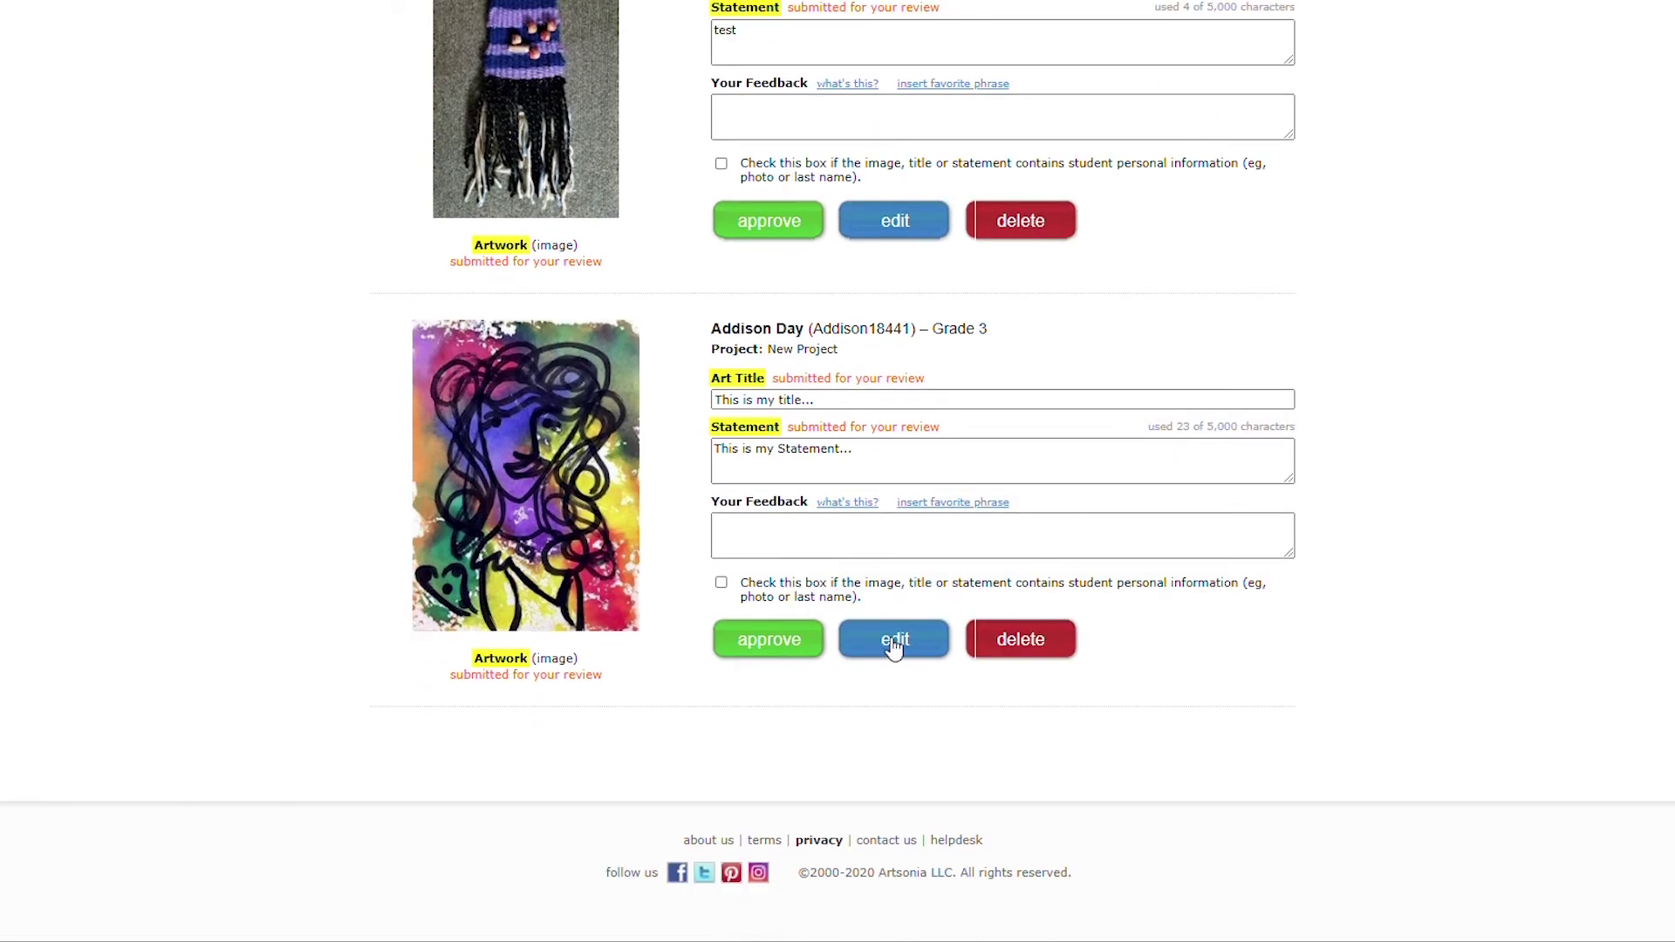
pyautogui.click(894, 641)
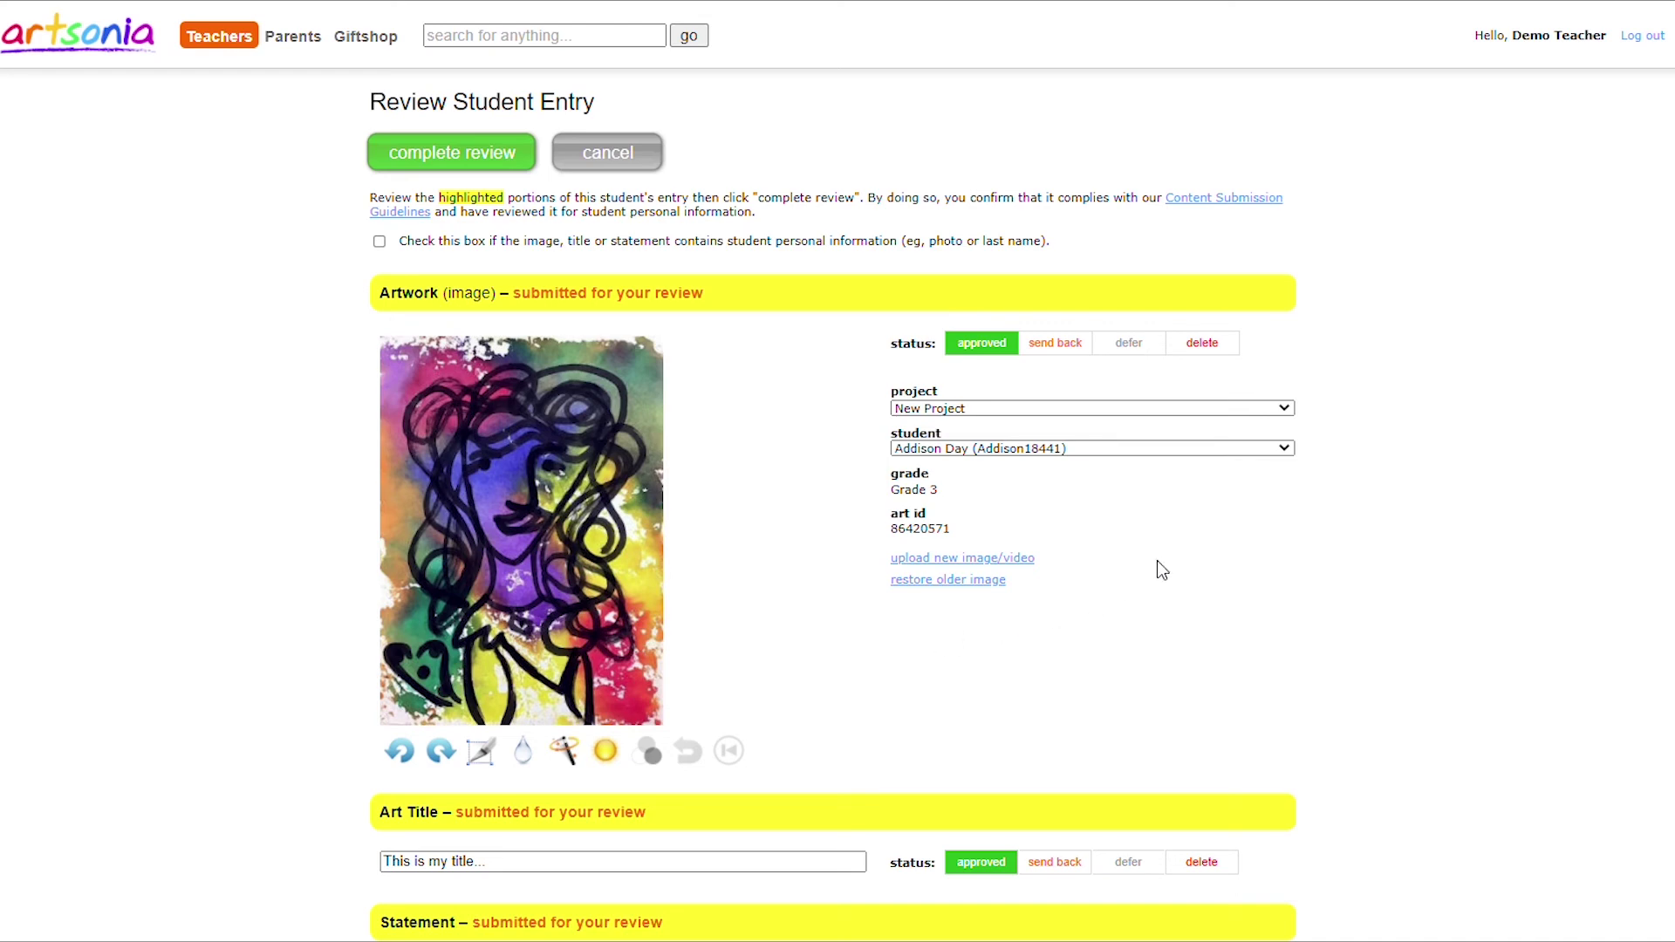
pyautogui.click(1060, 345)
pyautogui.click(1077, 411)
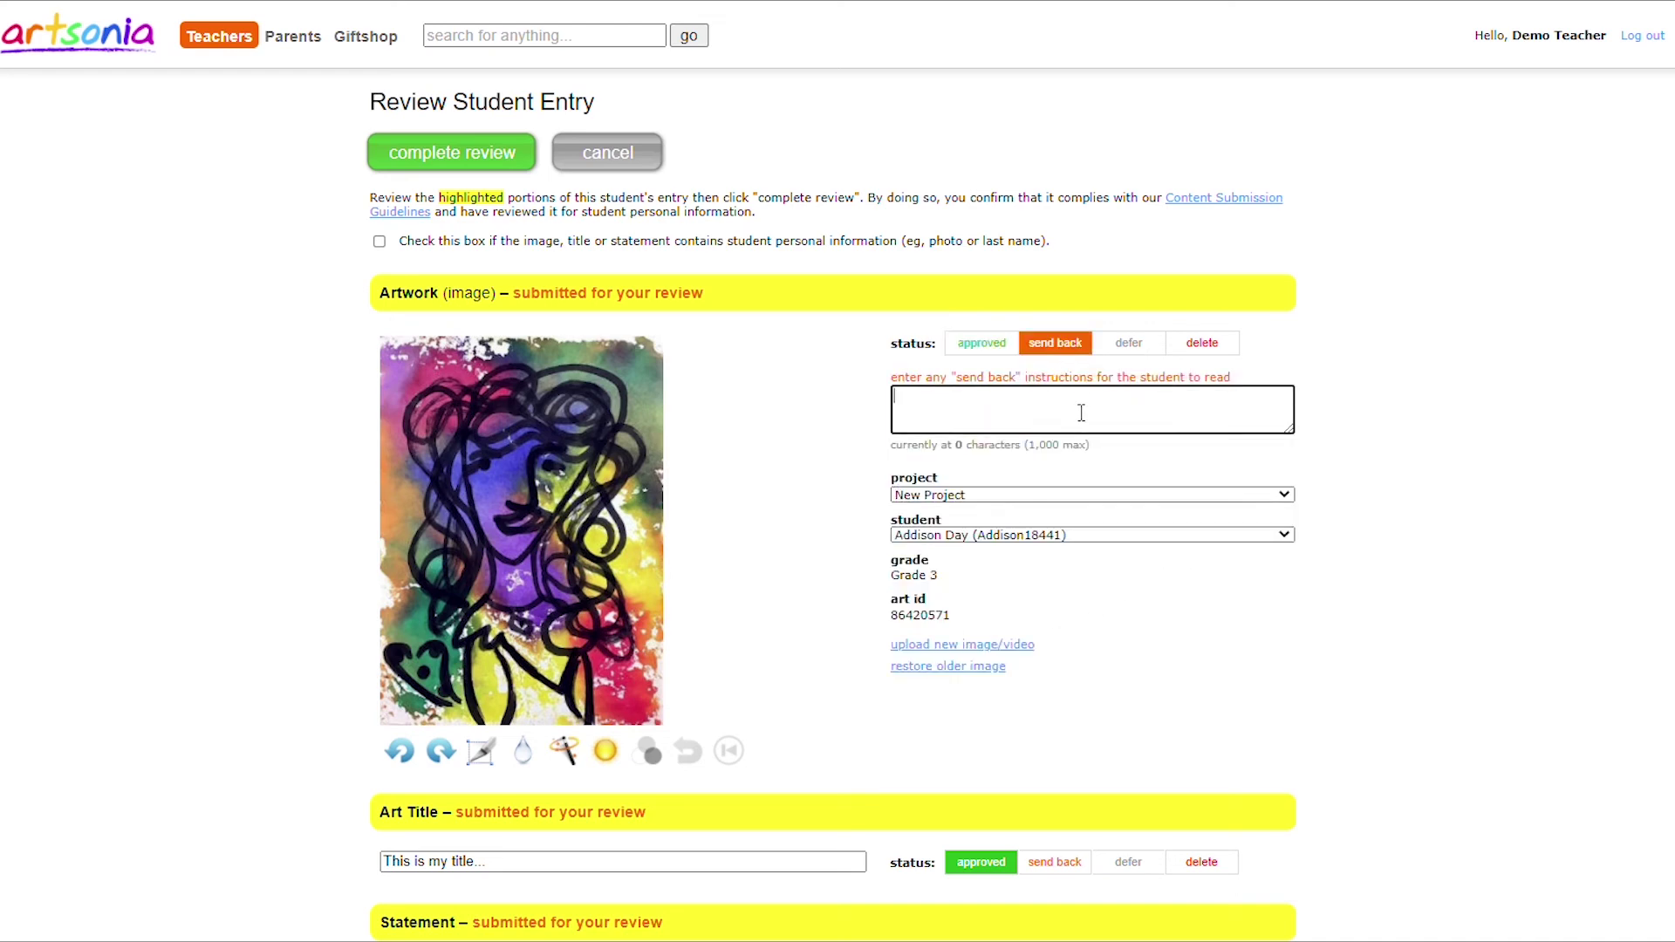
pyautogui.write('Please Fix')
# Lowercase the statement's capital S, add feedback 'Great Job!!!' and complete the review.
pyautogui.scroll(-5, 1046, 496)
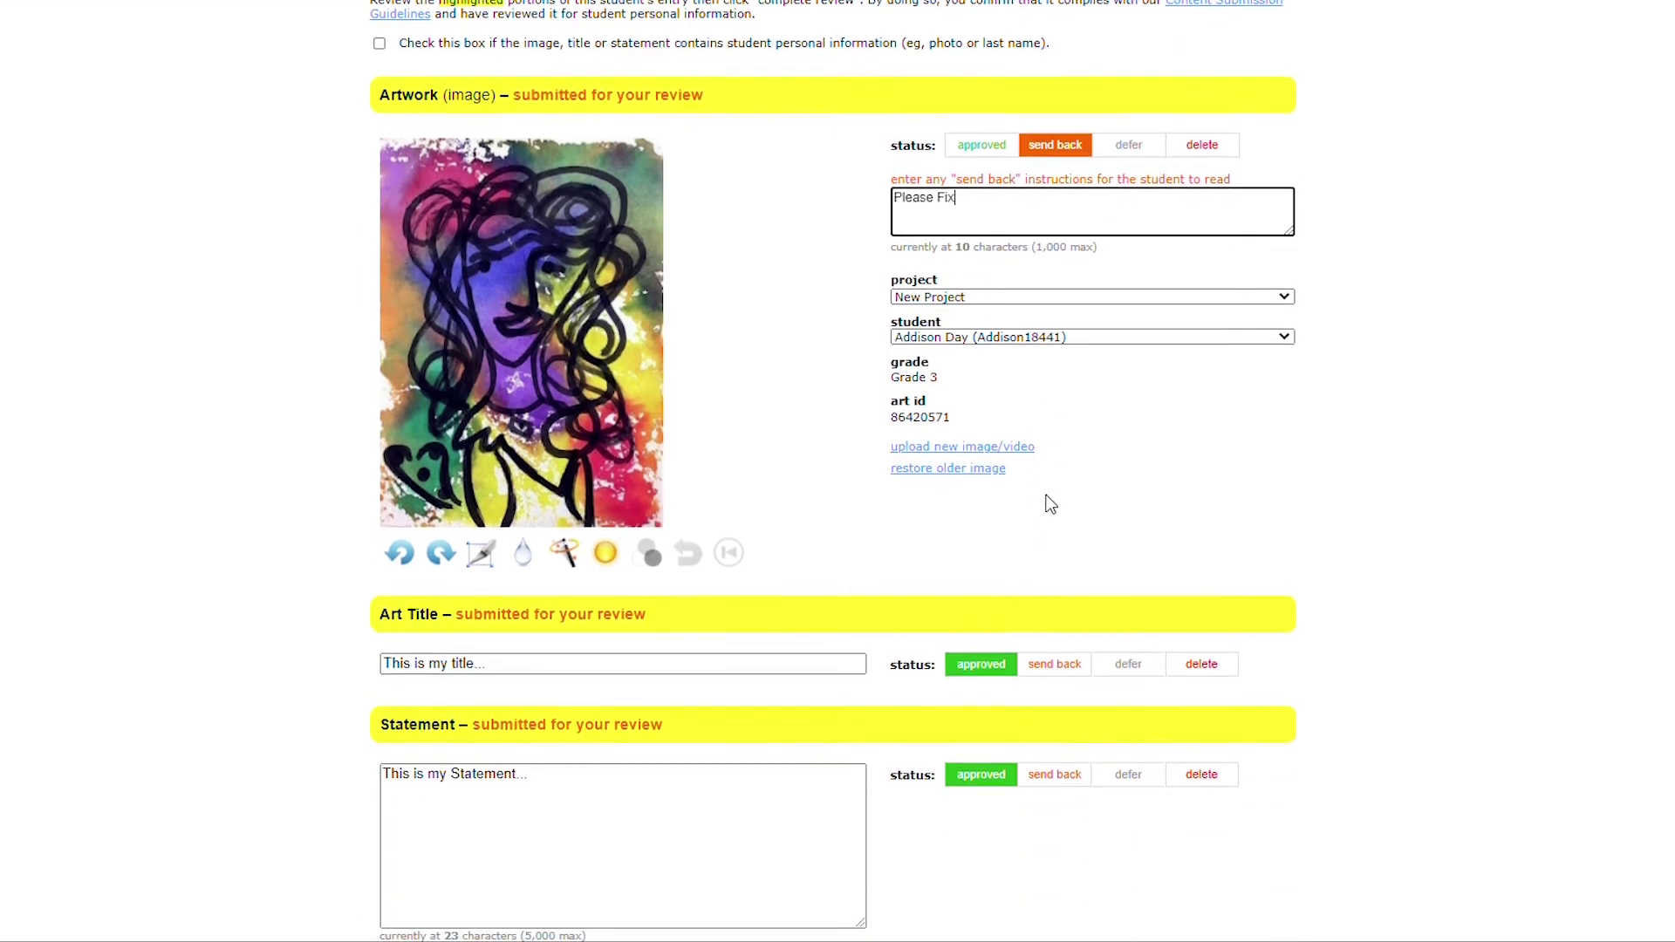
pyautogui.click(460, 546)
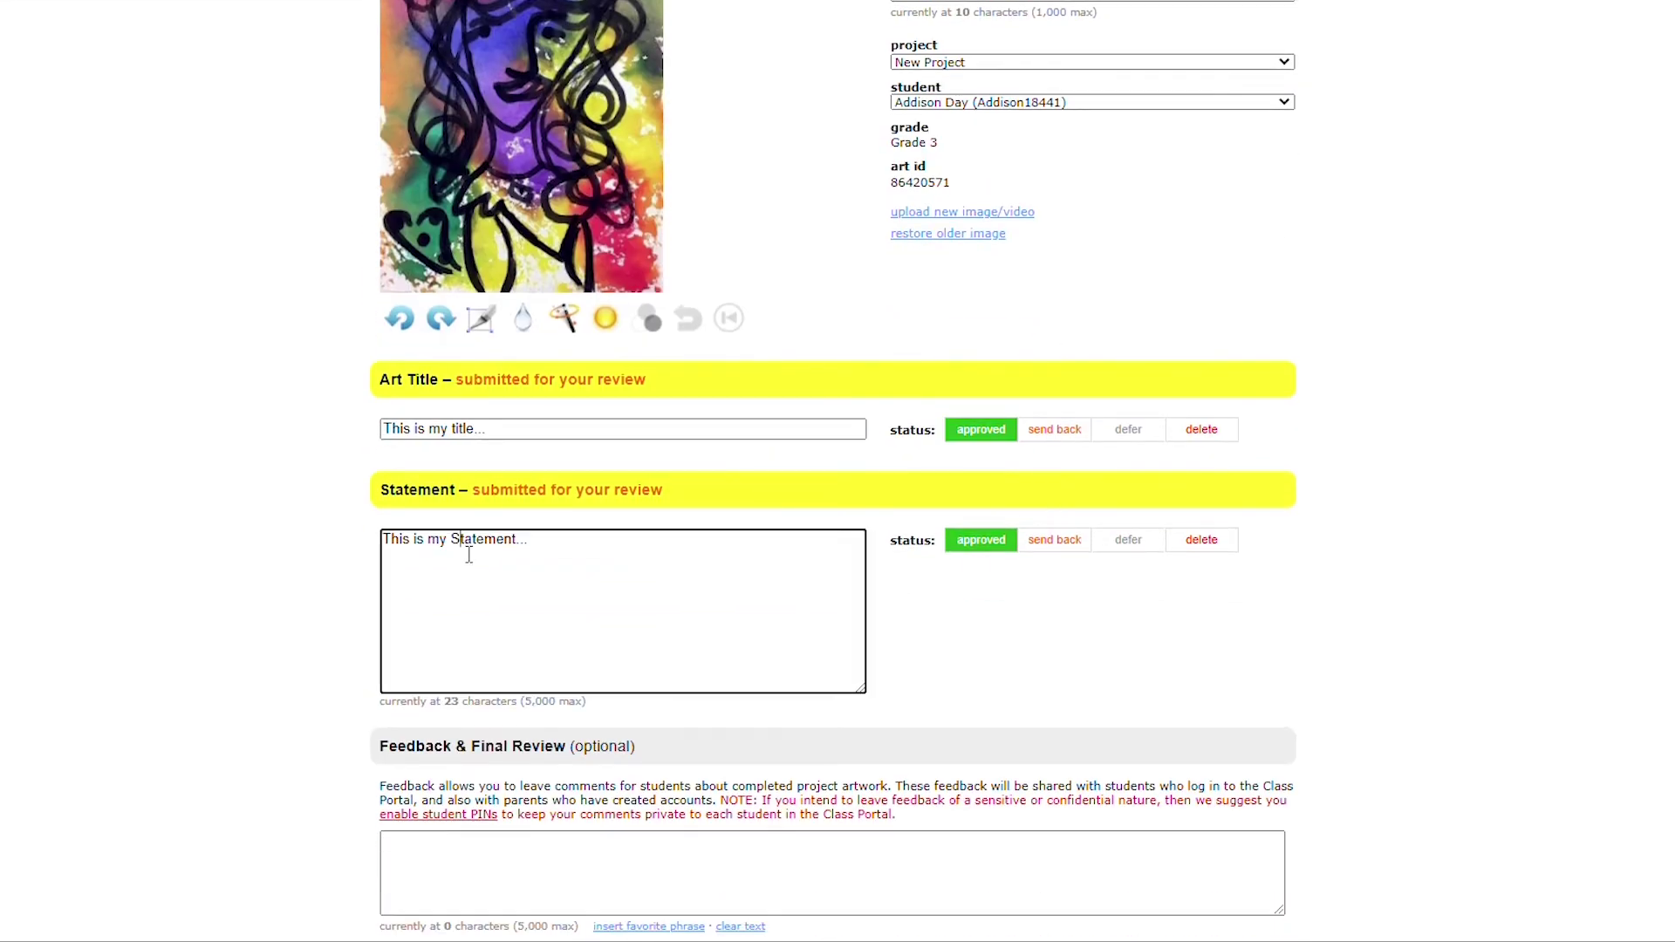
pyautogui.press('BackSpace')
pyautogui.write('s')
pyautogui.scroll(-3, 349, 523)
pyautogui.click(474, 659)
pyautogui.write('Great ')
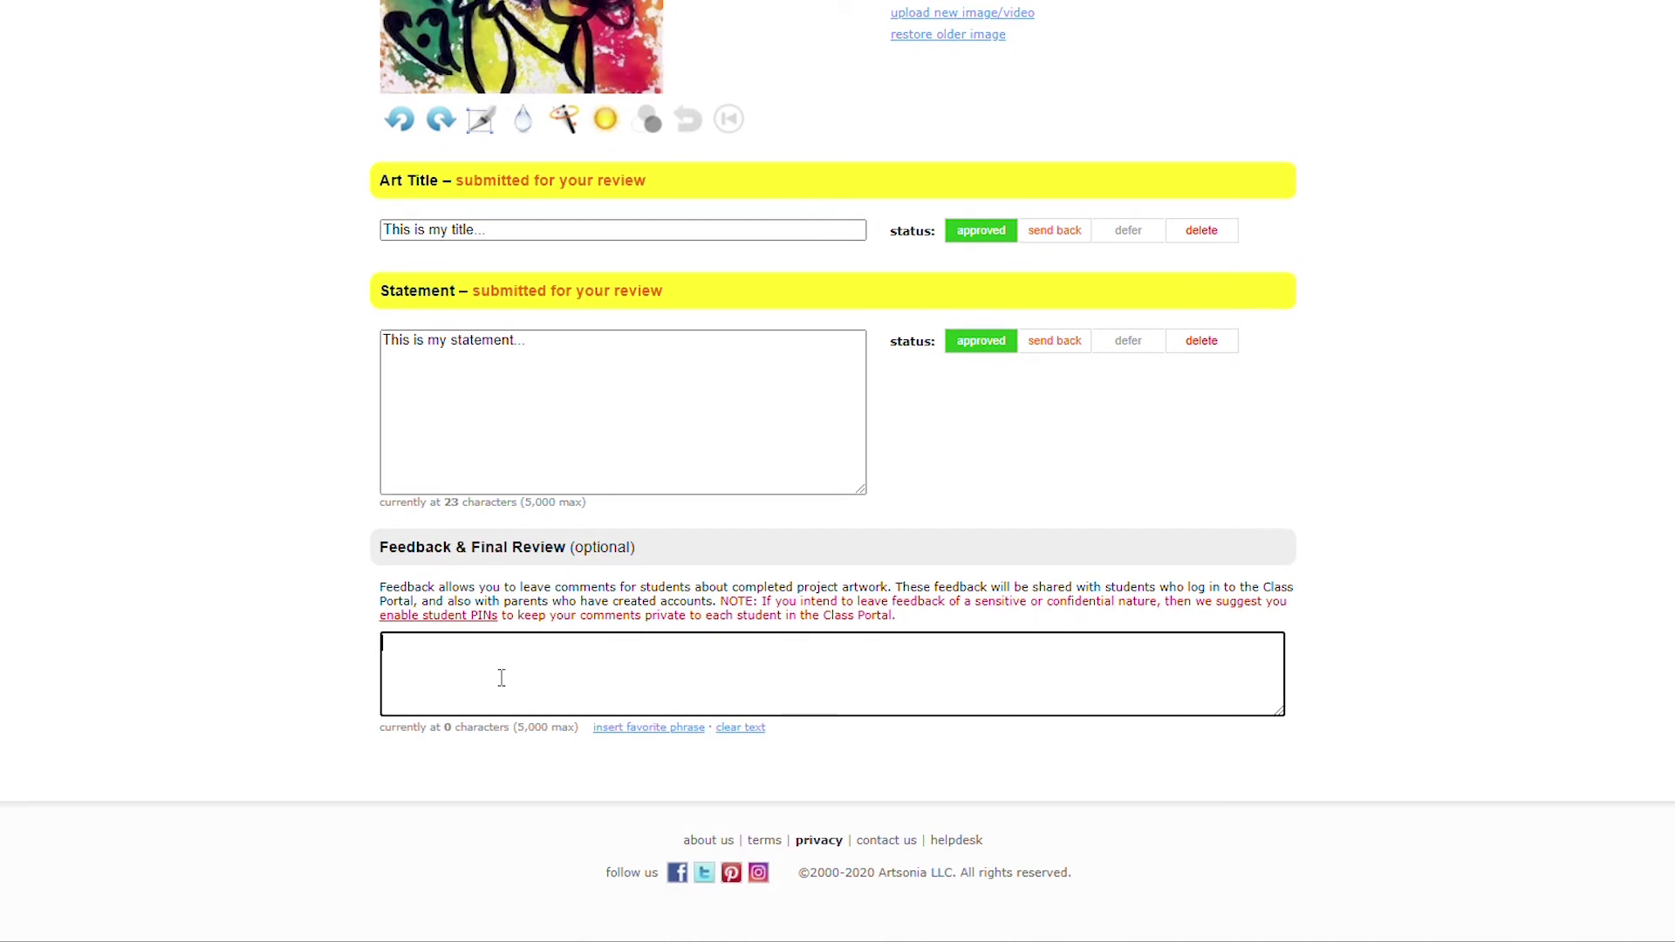
pyautogui.write('Job!!!')
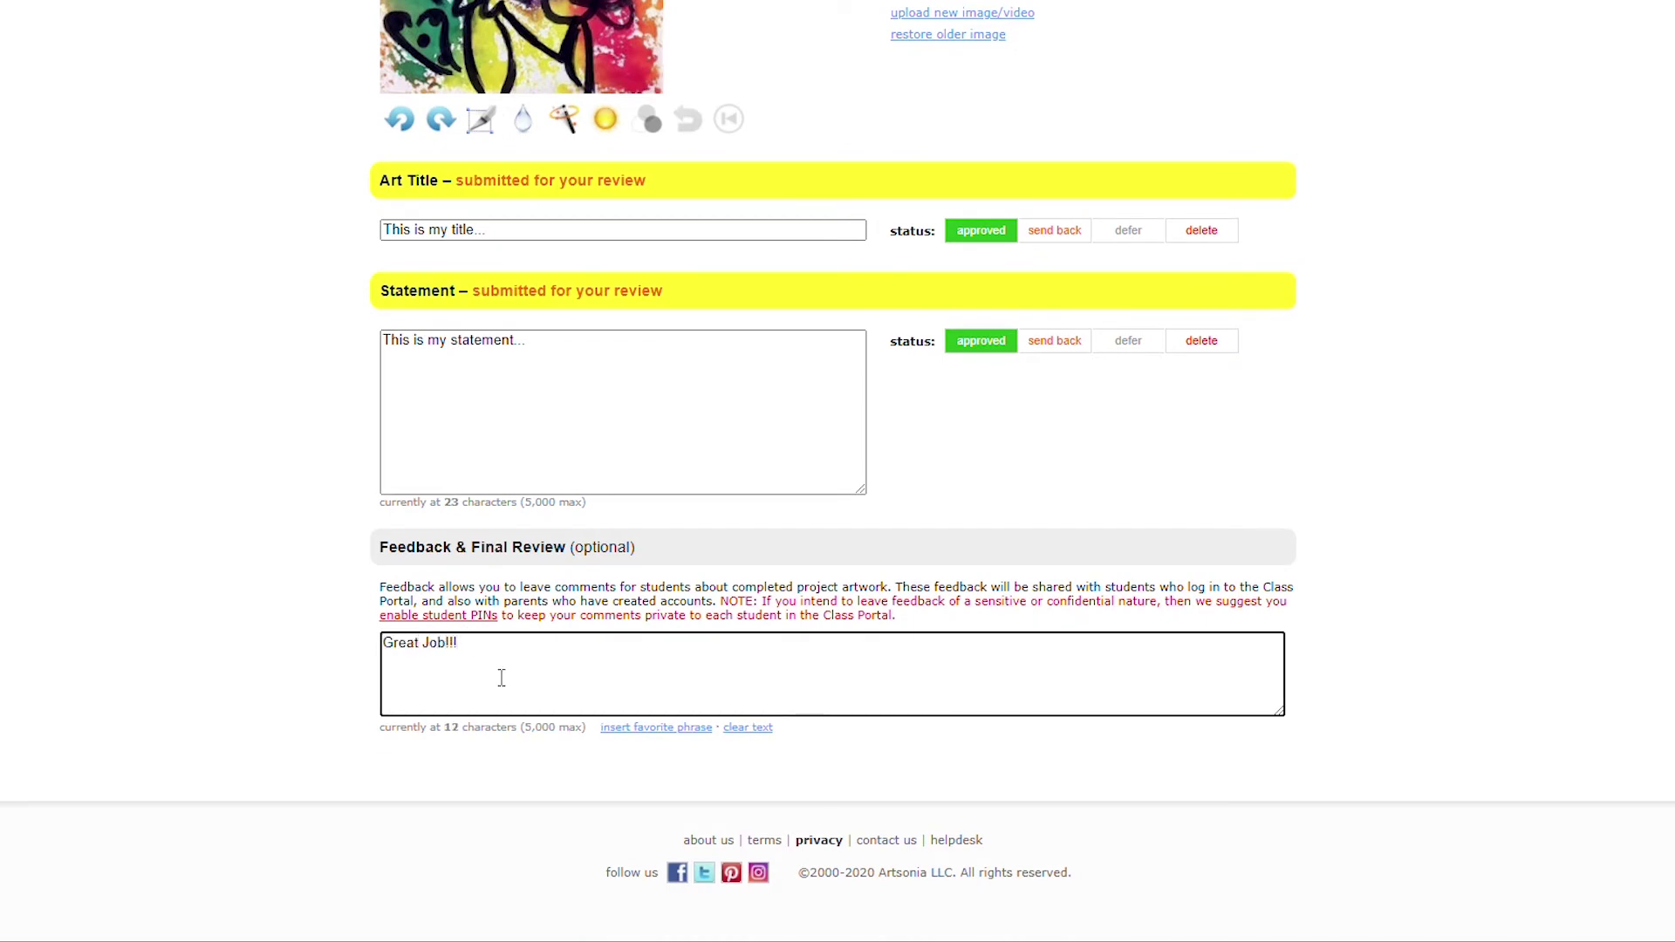
pyautogui.scroll(7, 1453, 297)
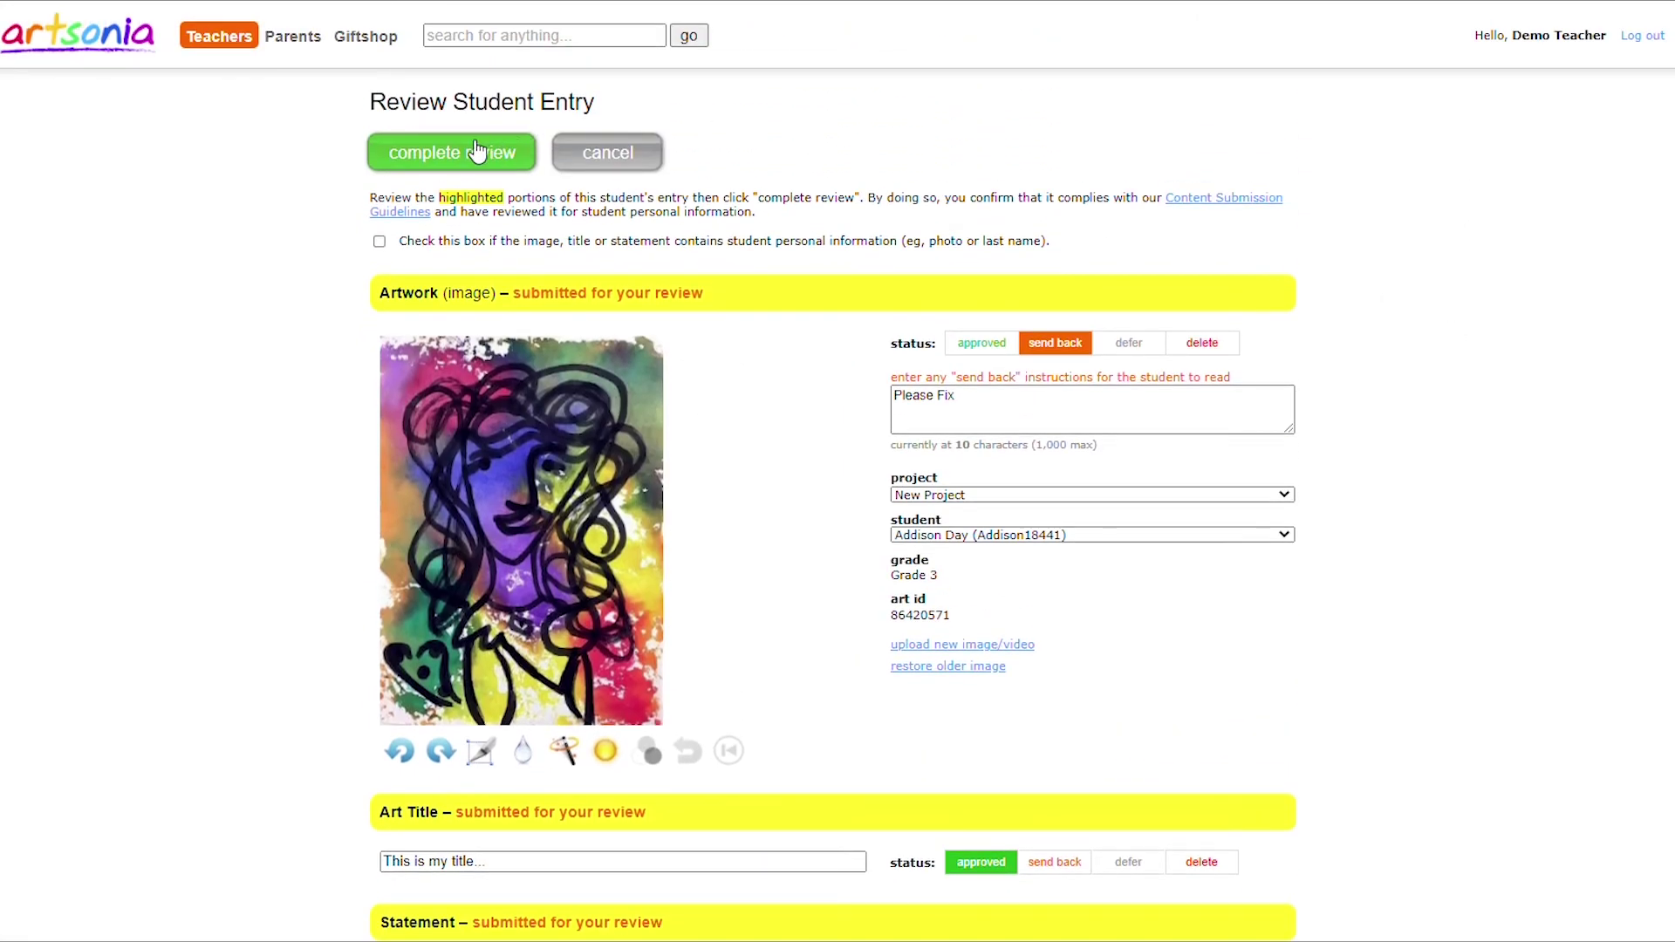
pyautogui.click(469, 150)
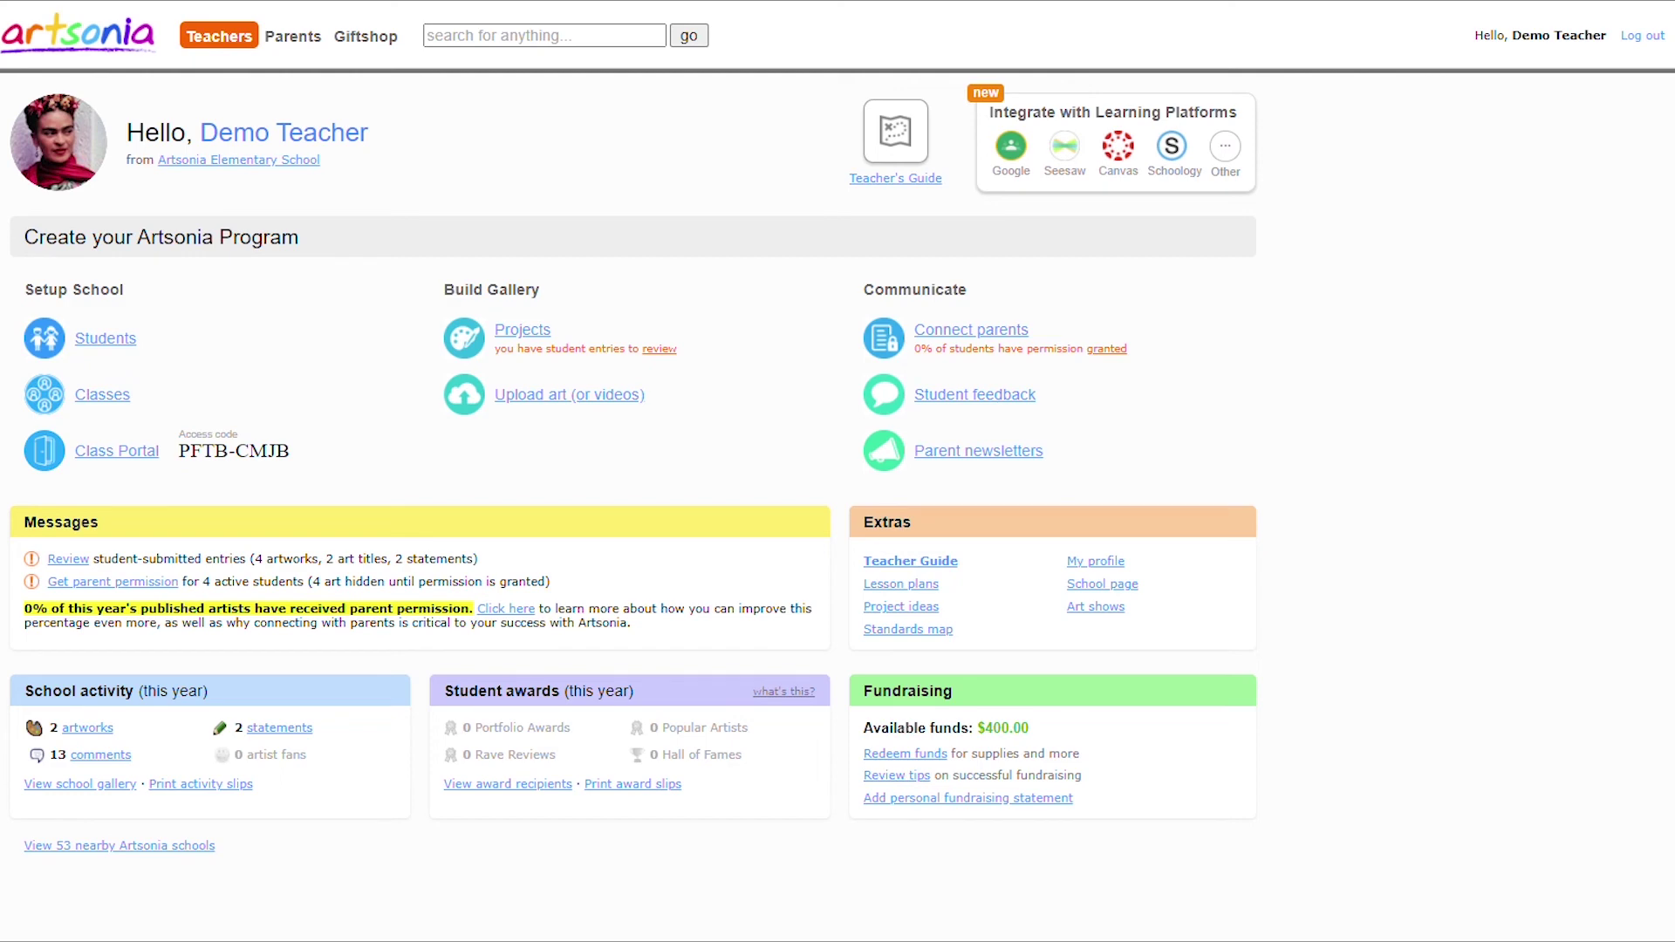
# Write private feedback 'Great job!!' on Pointillism's first artwork and copy it to all artworks.
pyautogui.click(544, 331)
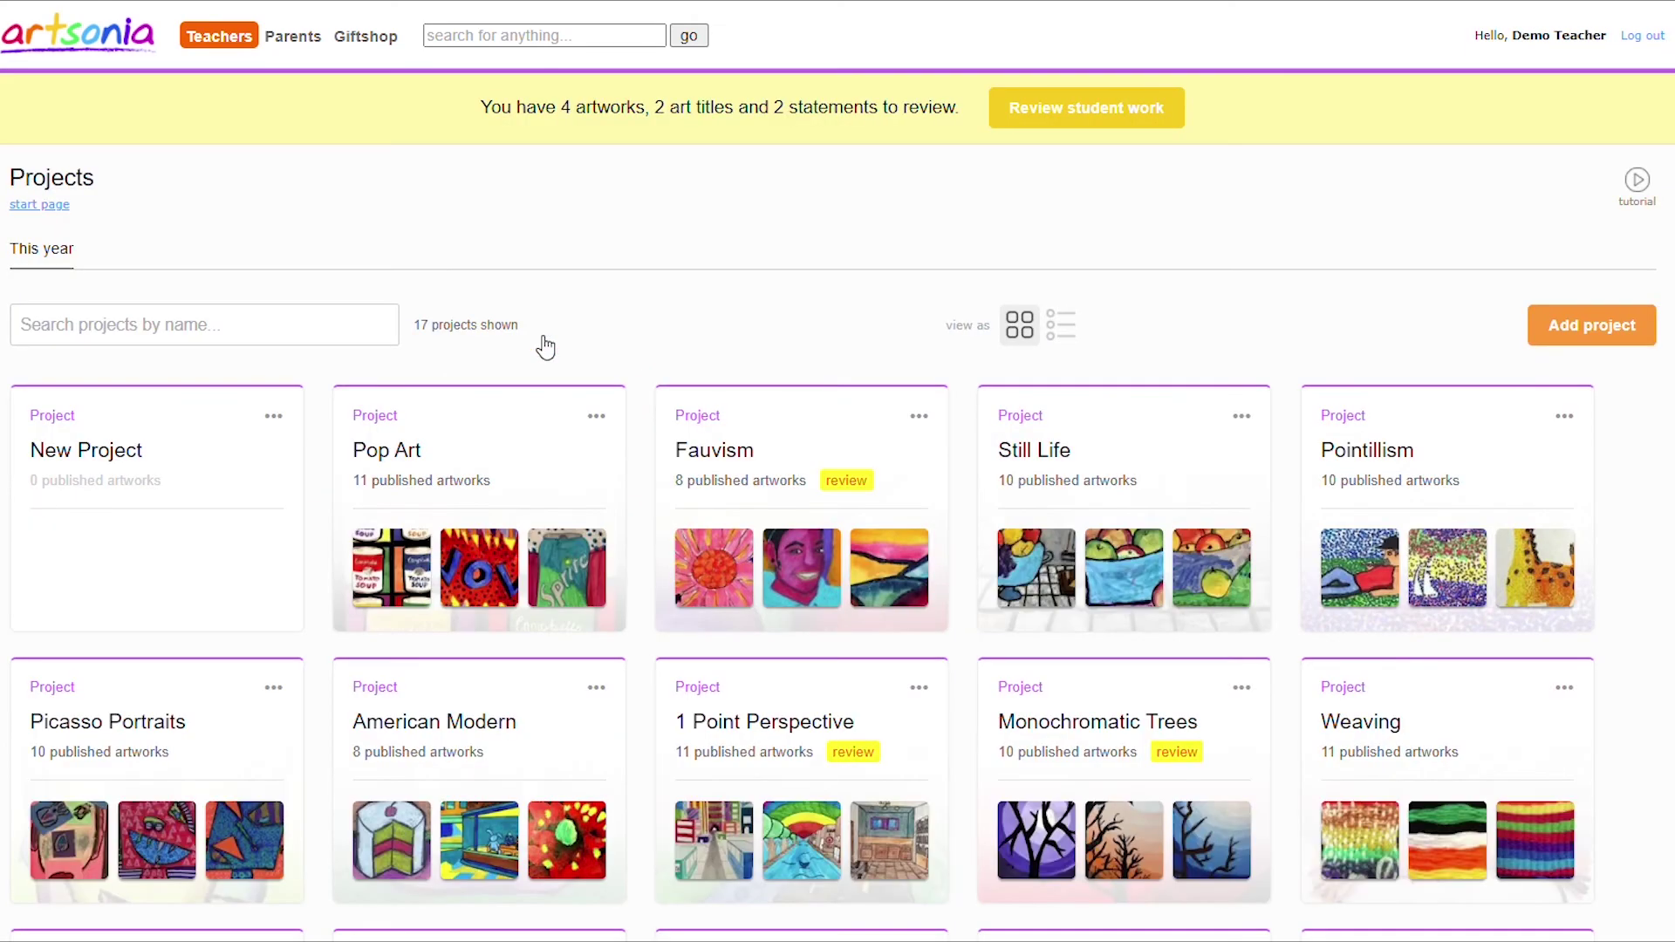
pyautogui.click(1413, 497)
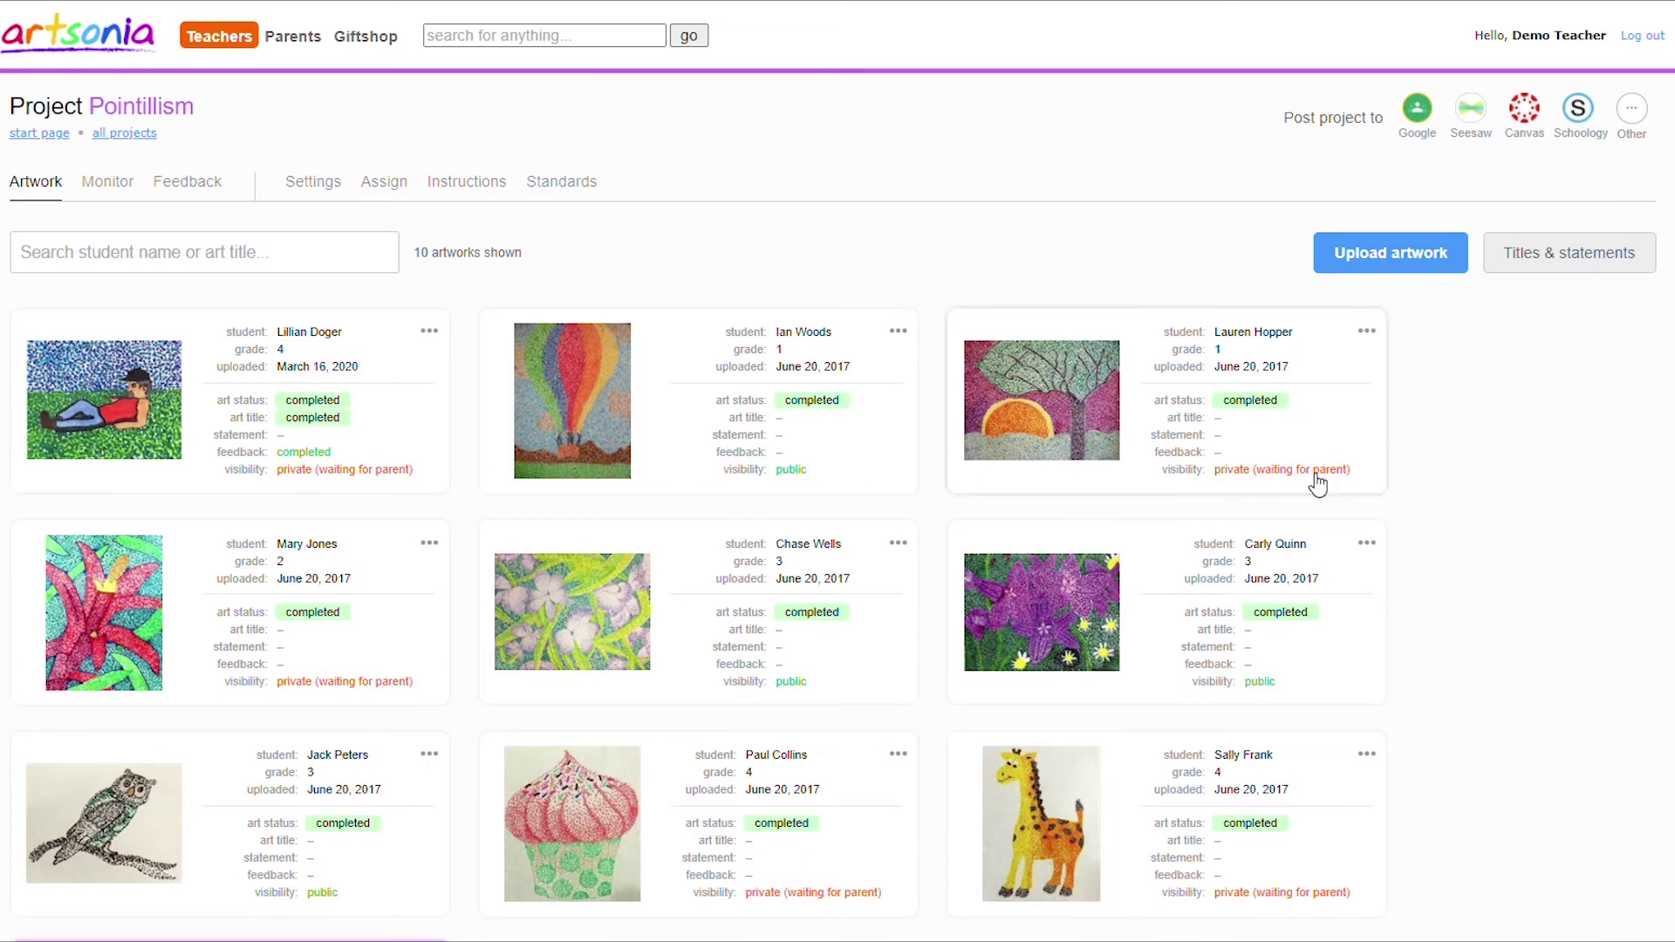
pyautogui.click(203, 196)
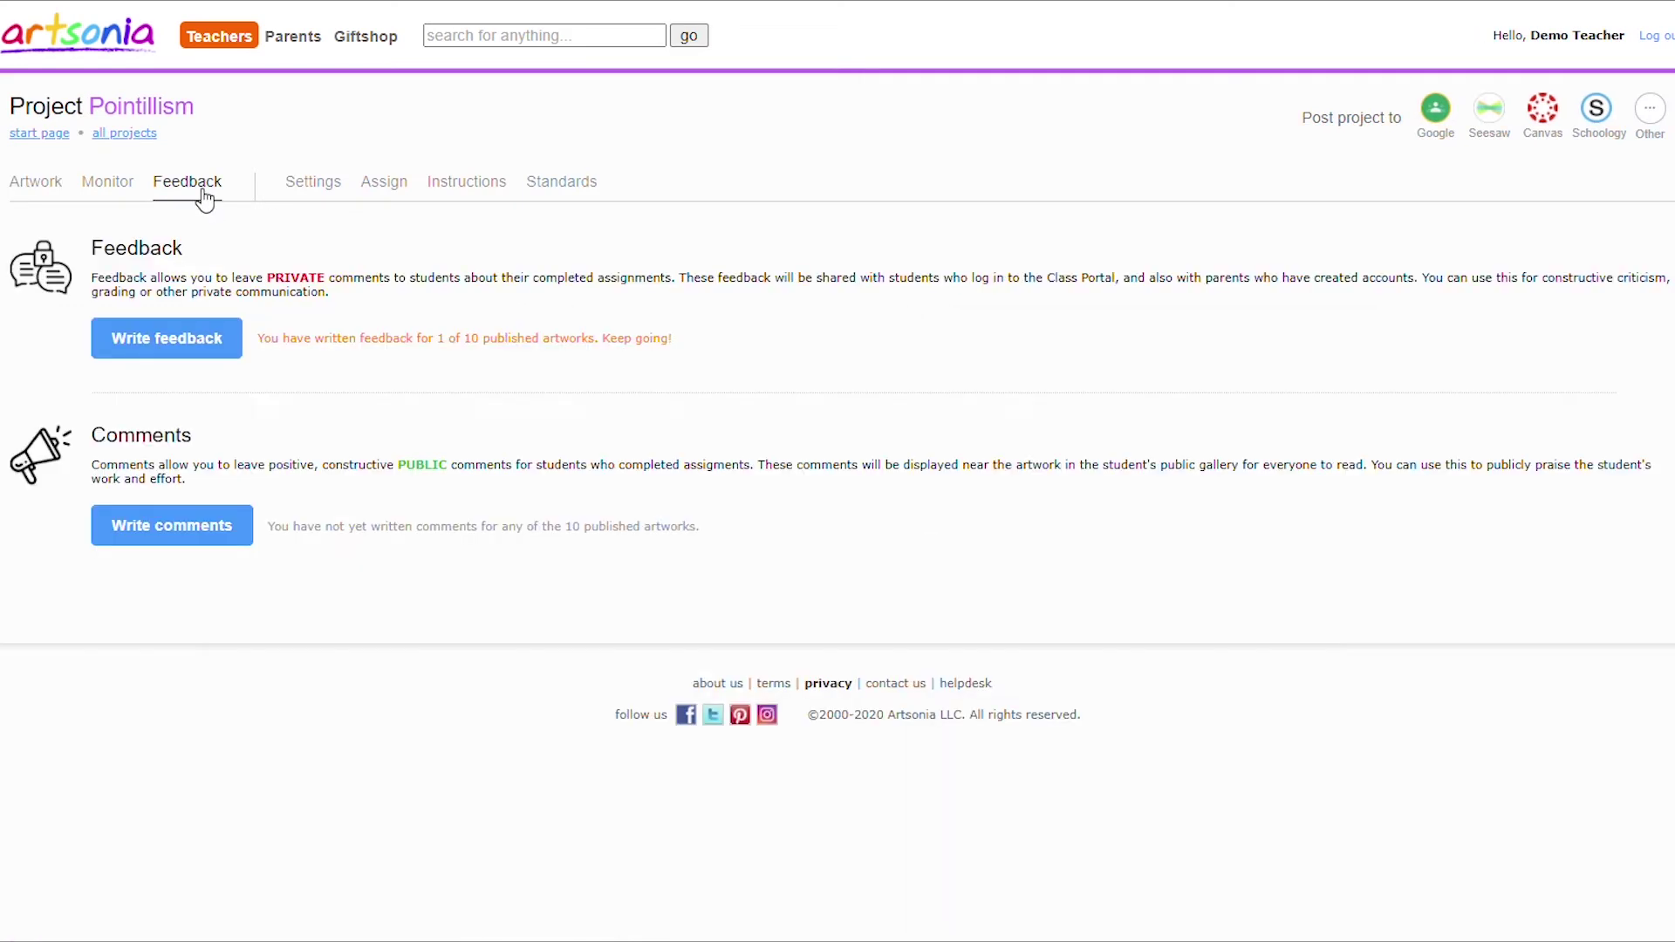
pyautogui.click(194, 341)
pyautogui.click(553, 345)
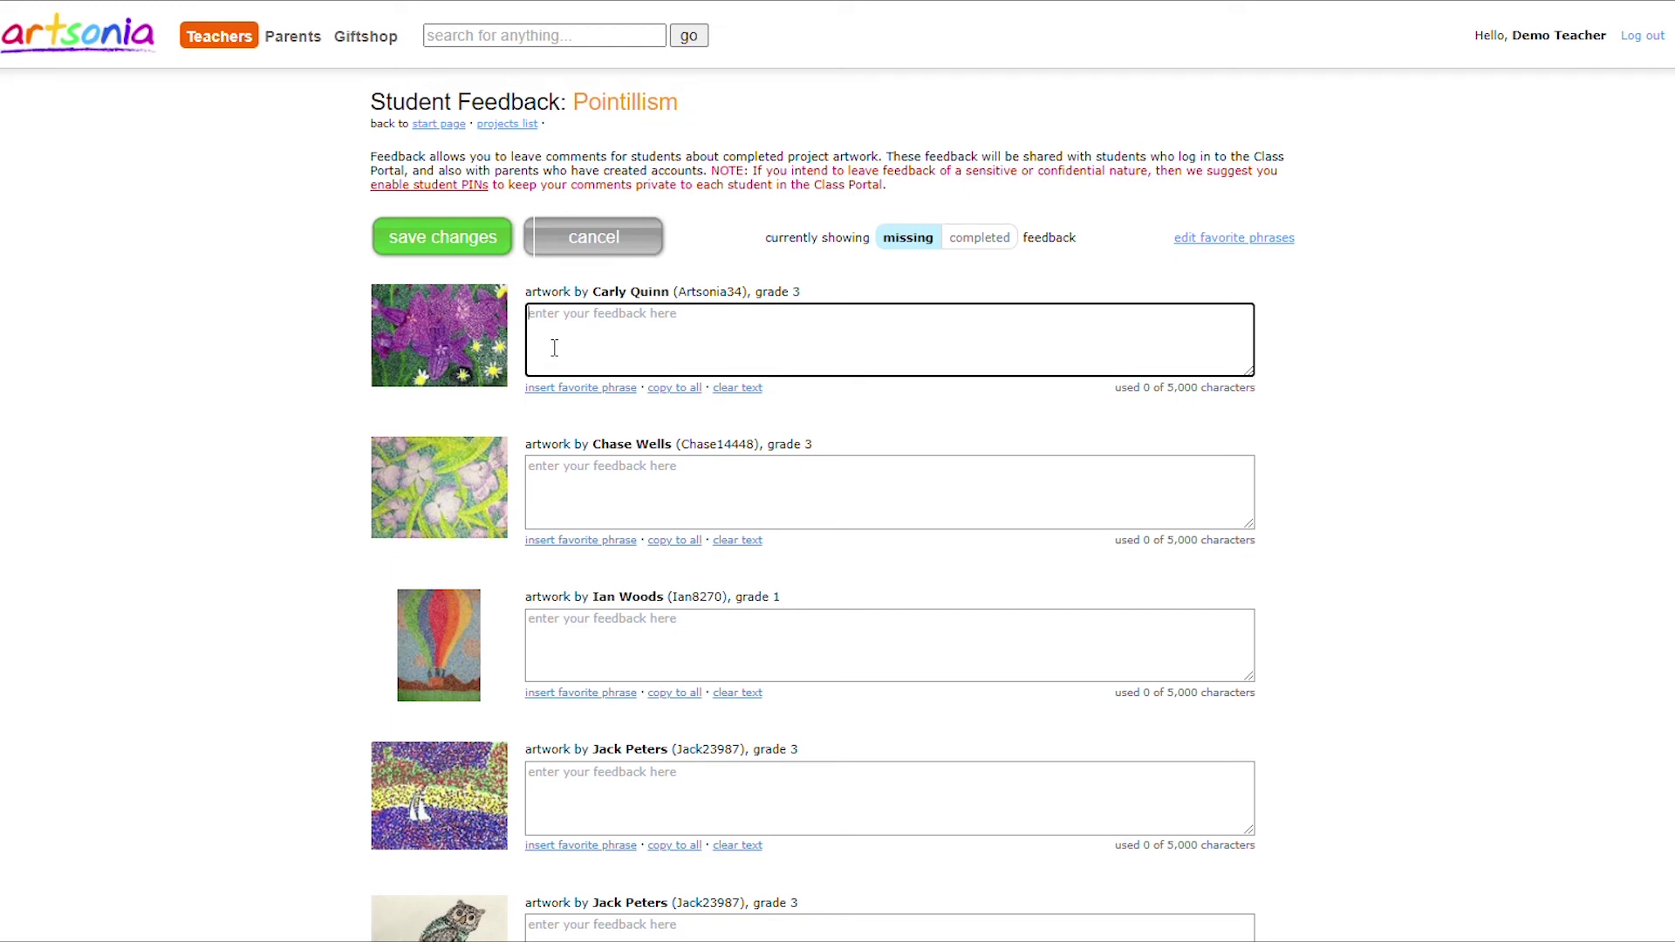
pyautogui.write('Great job!!')
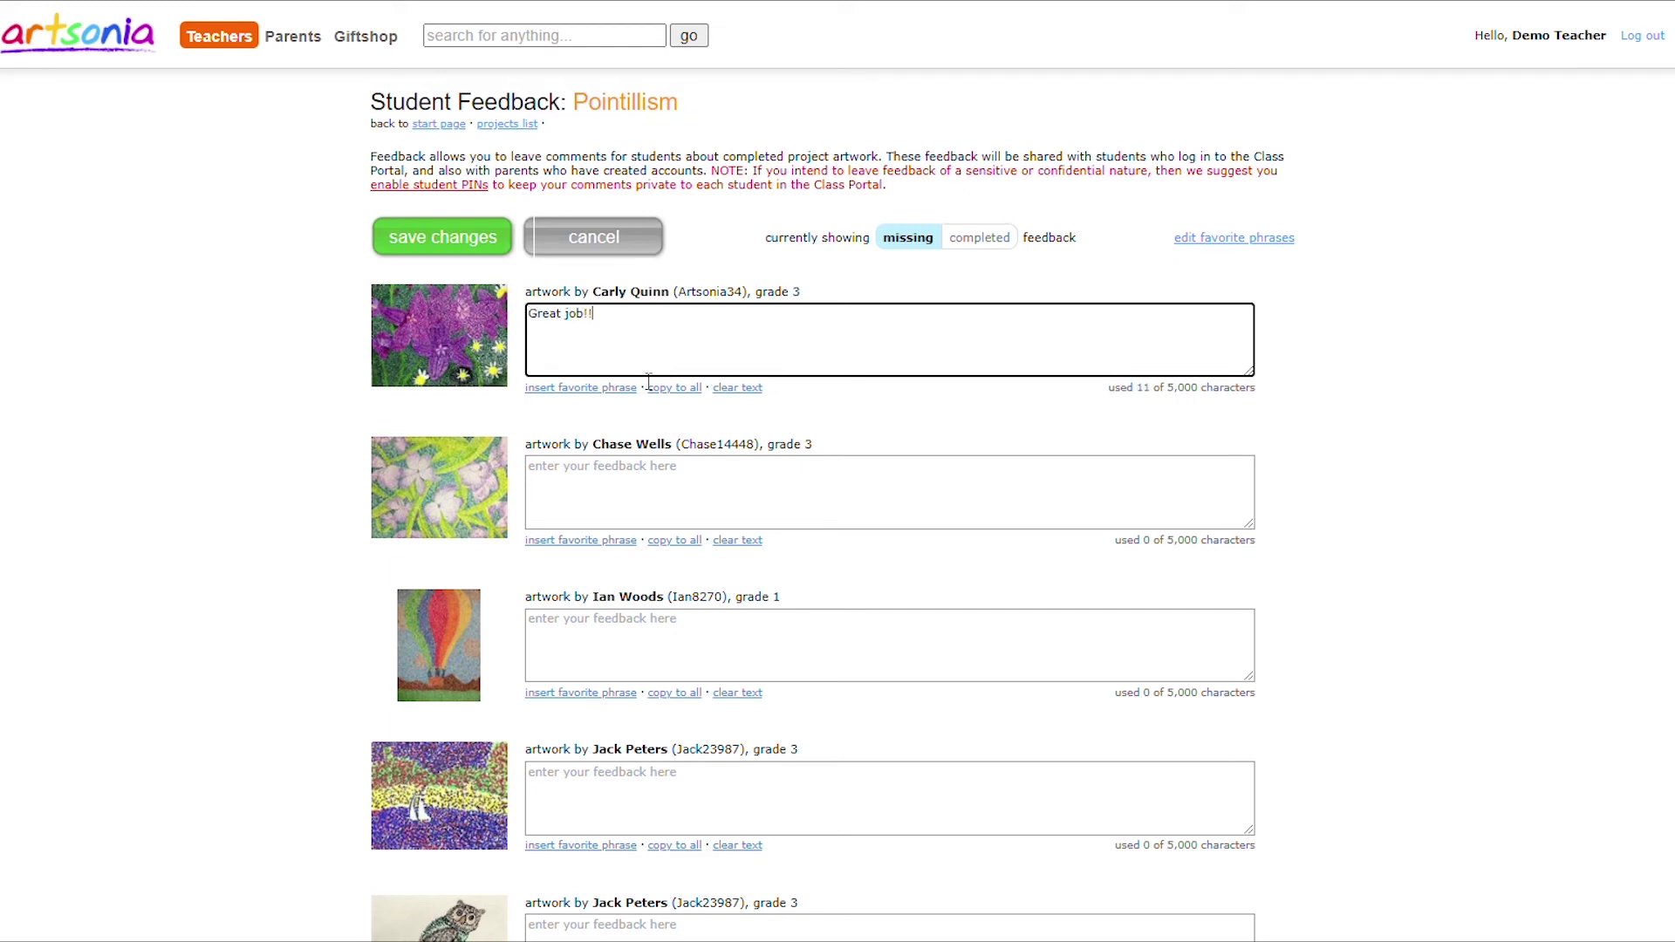
pyautogui.click(677, 389)
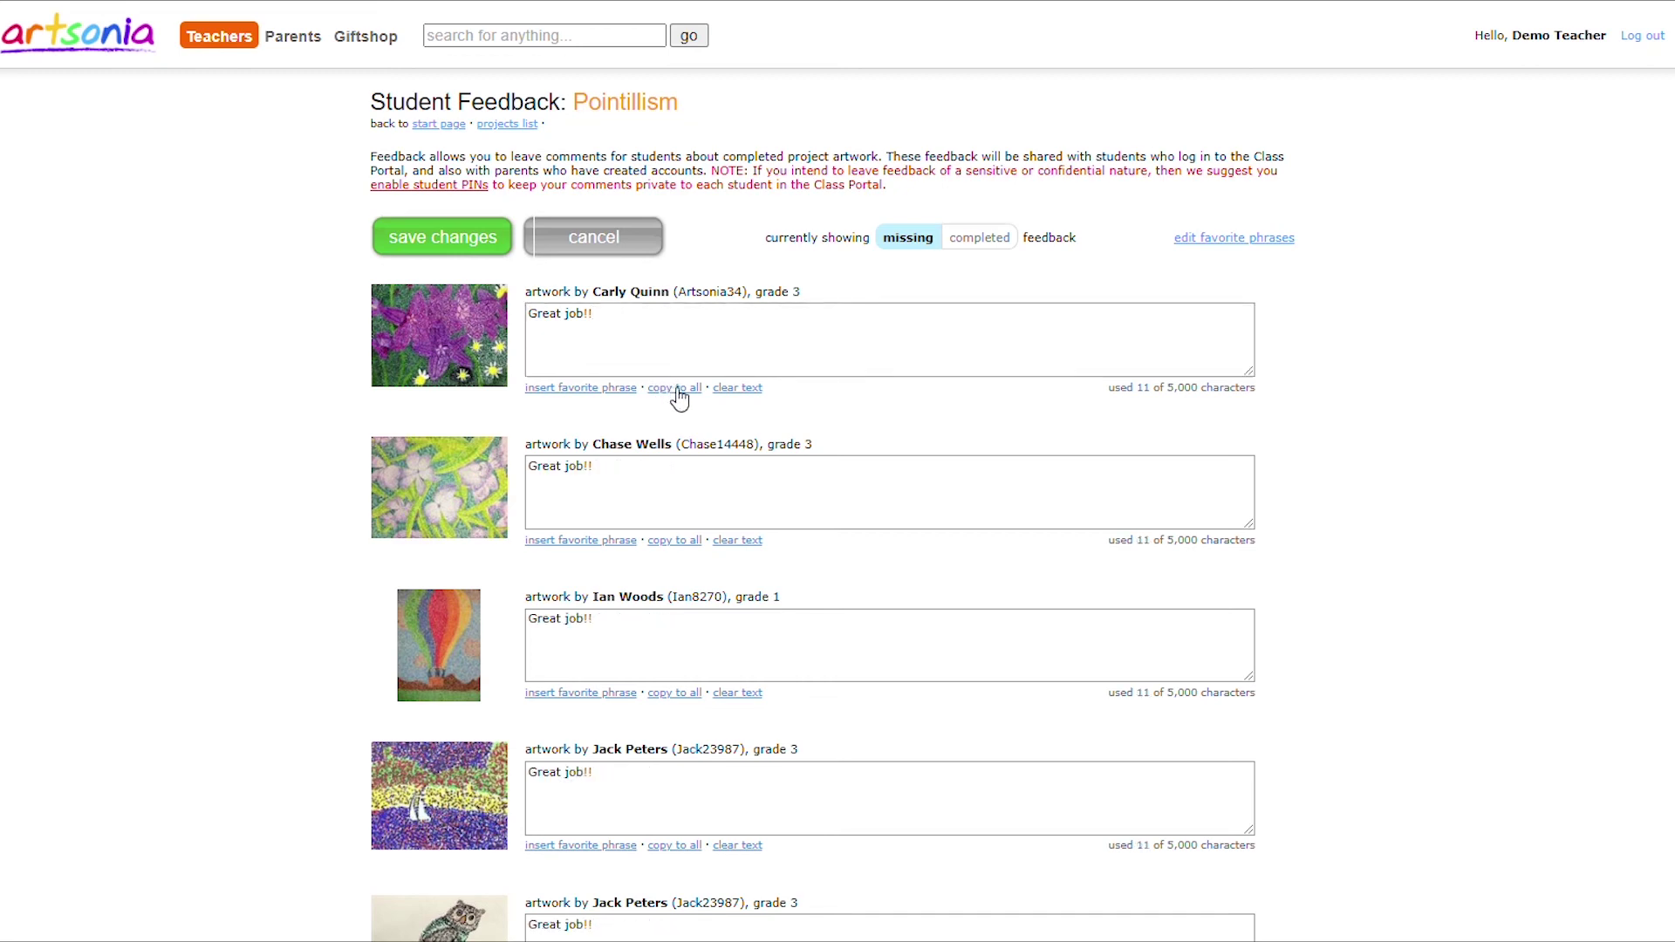
# Add the favorite phrase 'Amazing!' to the feedback, copy it to all, and save.
pyautogui.click(585, 389)
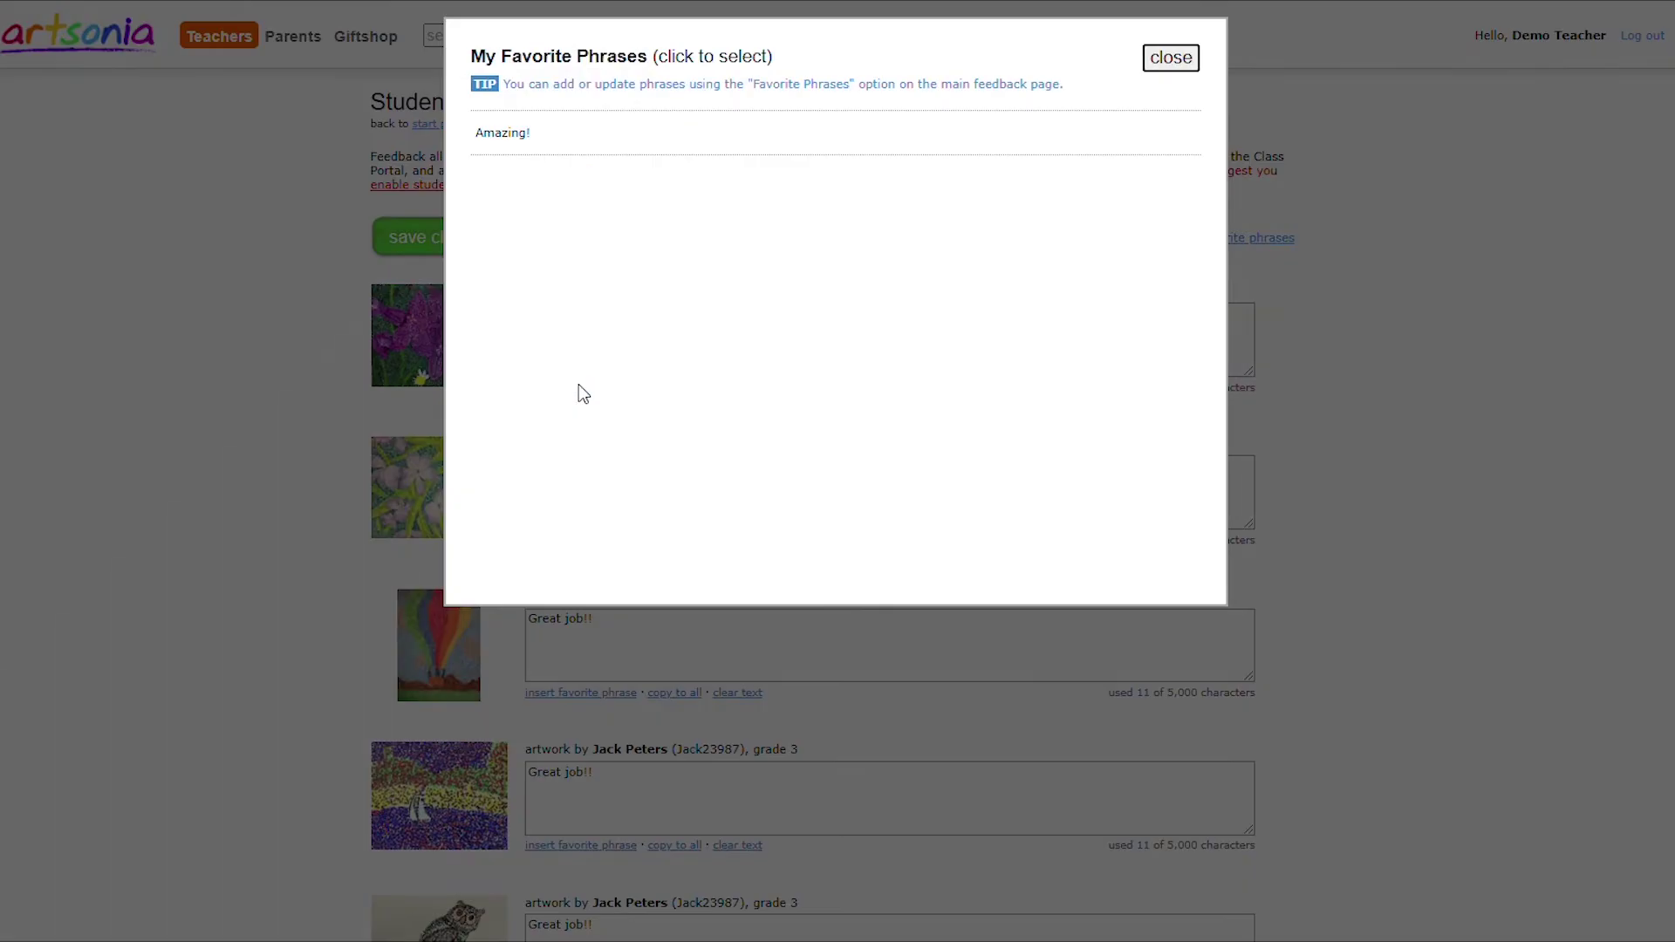
pyautogui.click(550, 132)
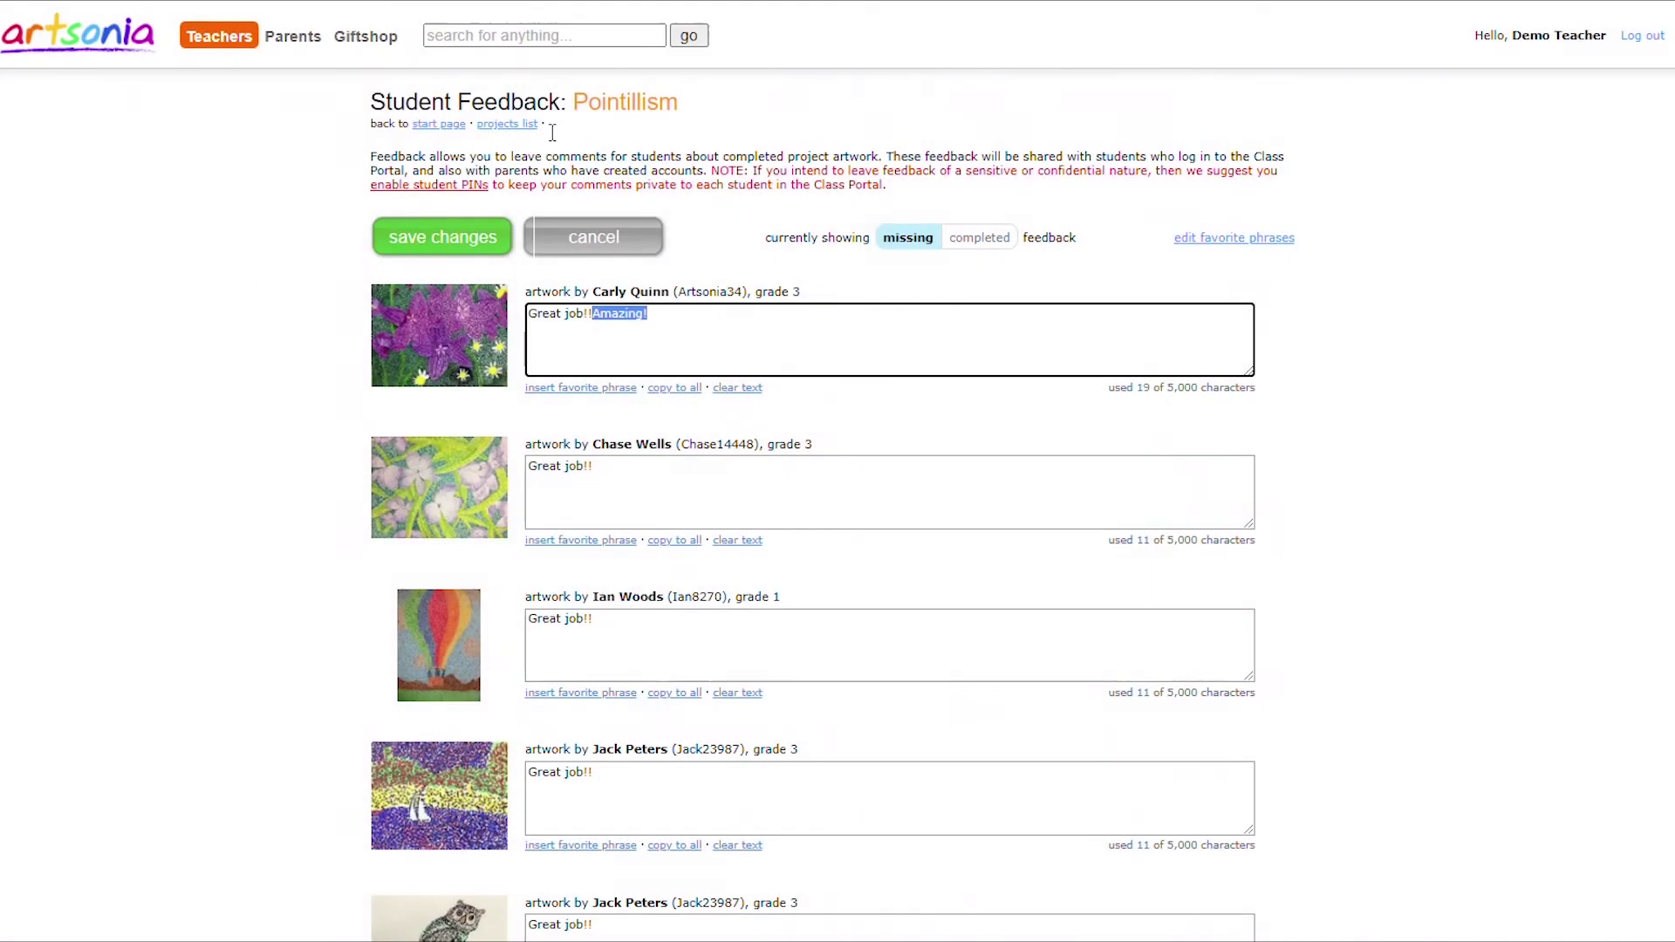
pyautogui.click(690, 390)
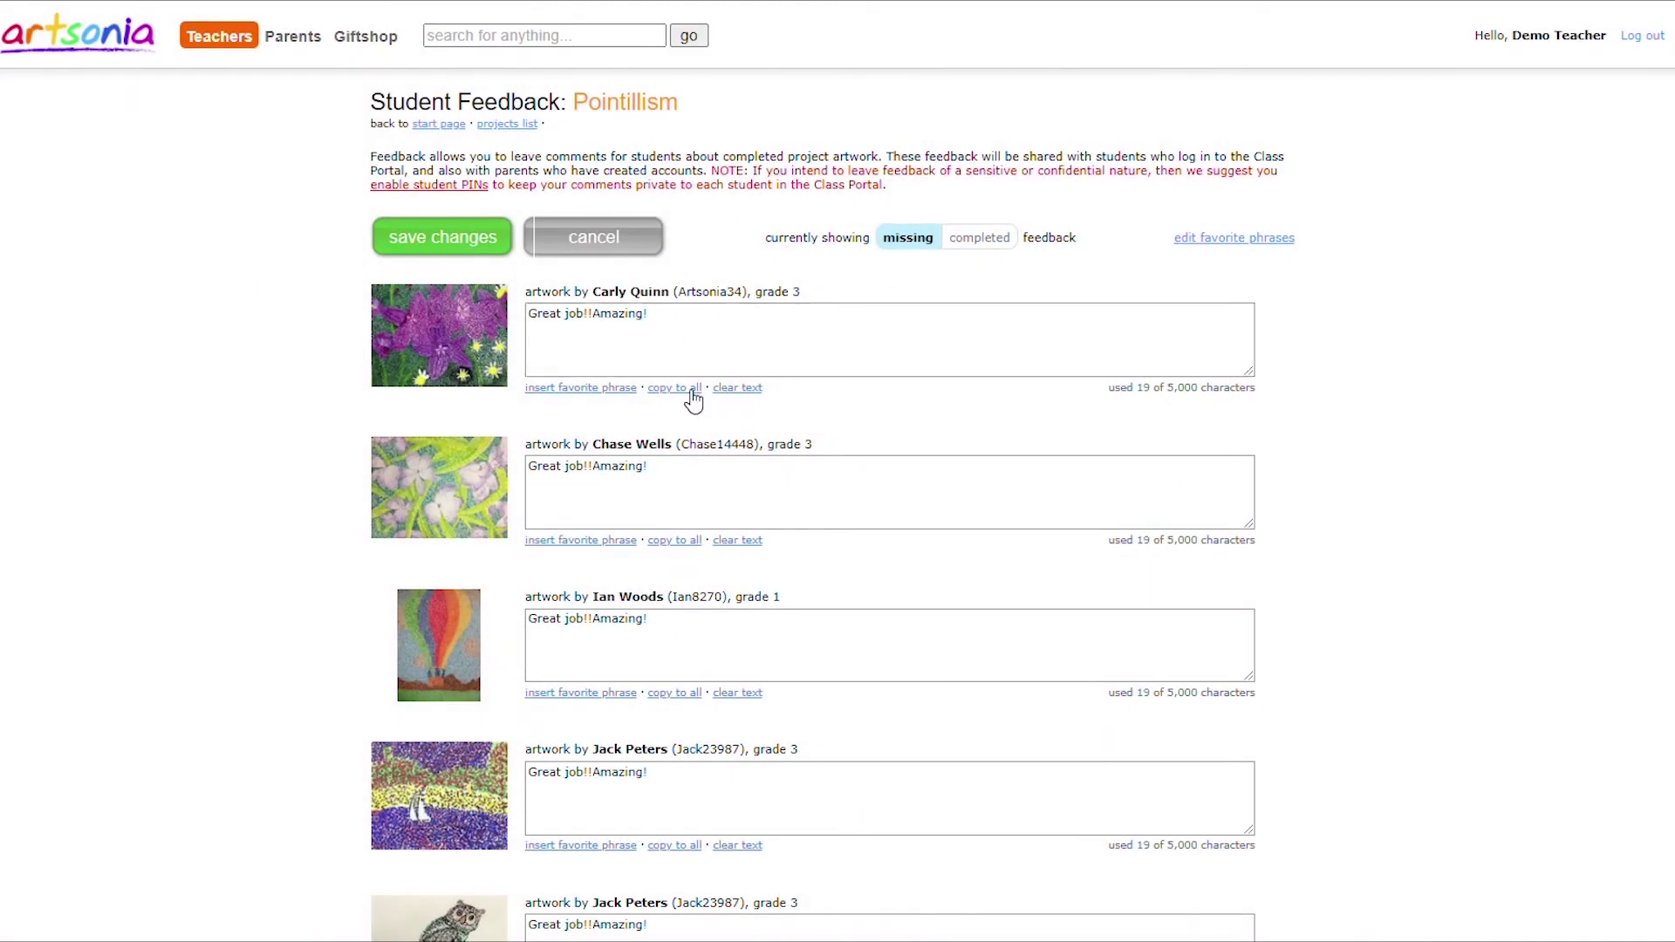
pyautogui.click(491, 253)
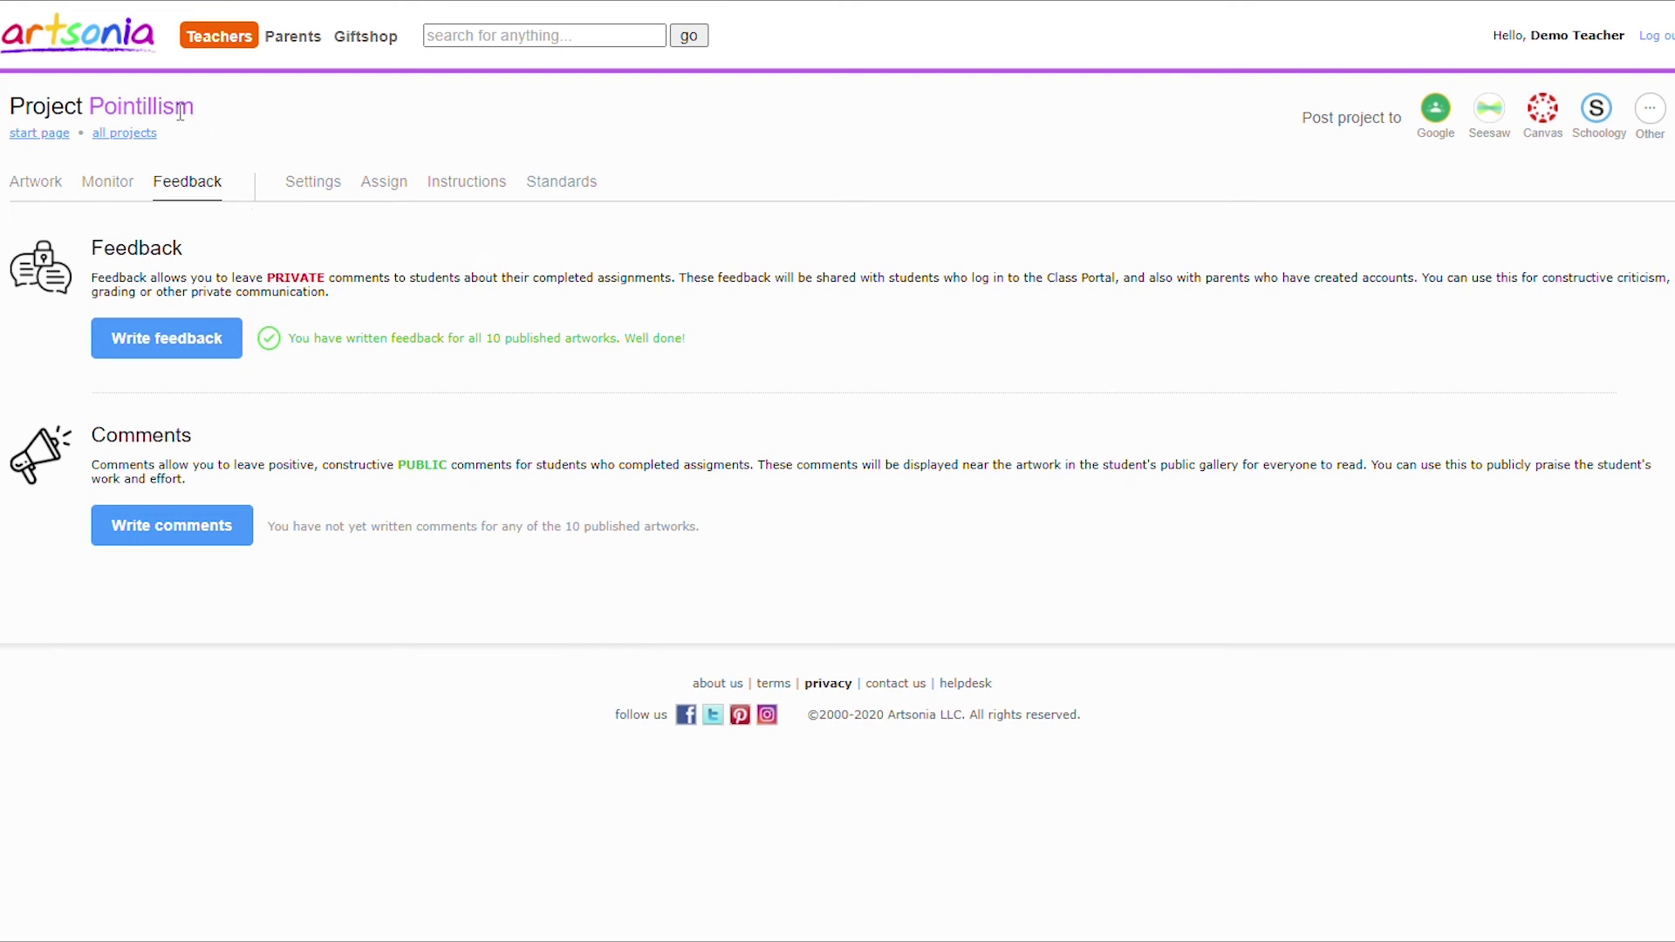
# Require student PINs for grade 1 in the Class Portal settings and save.
pyautogui.click(208, 42)
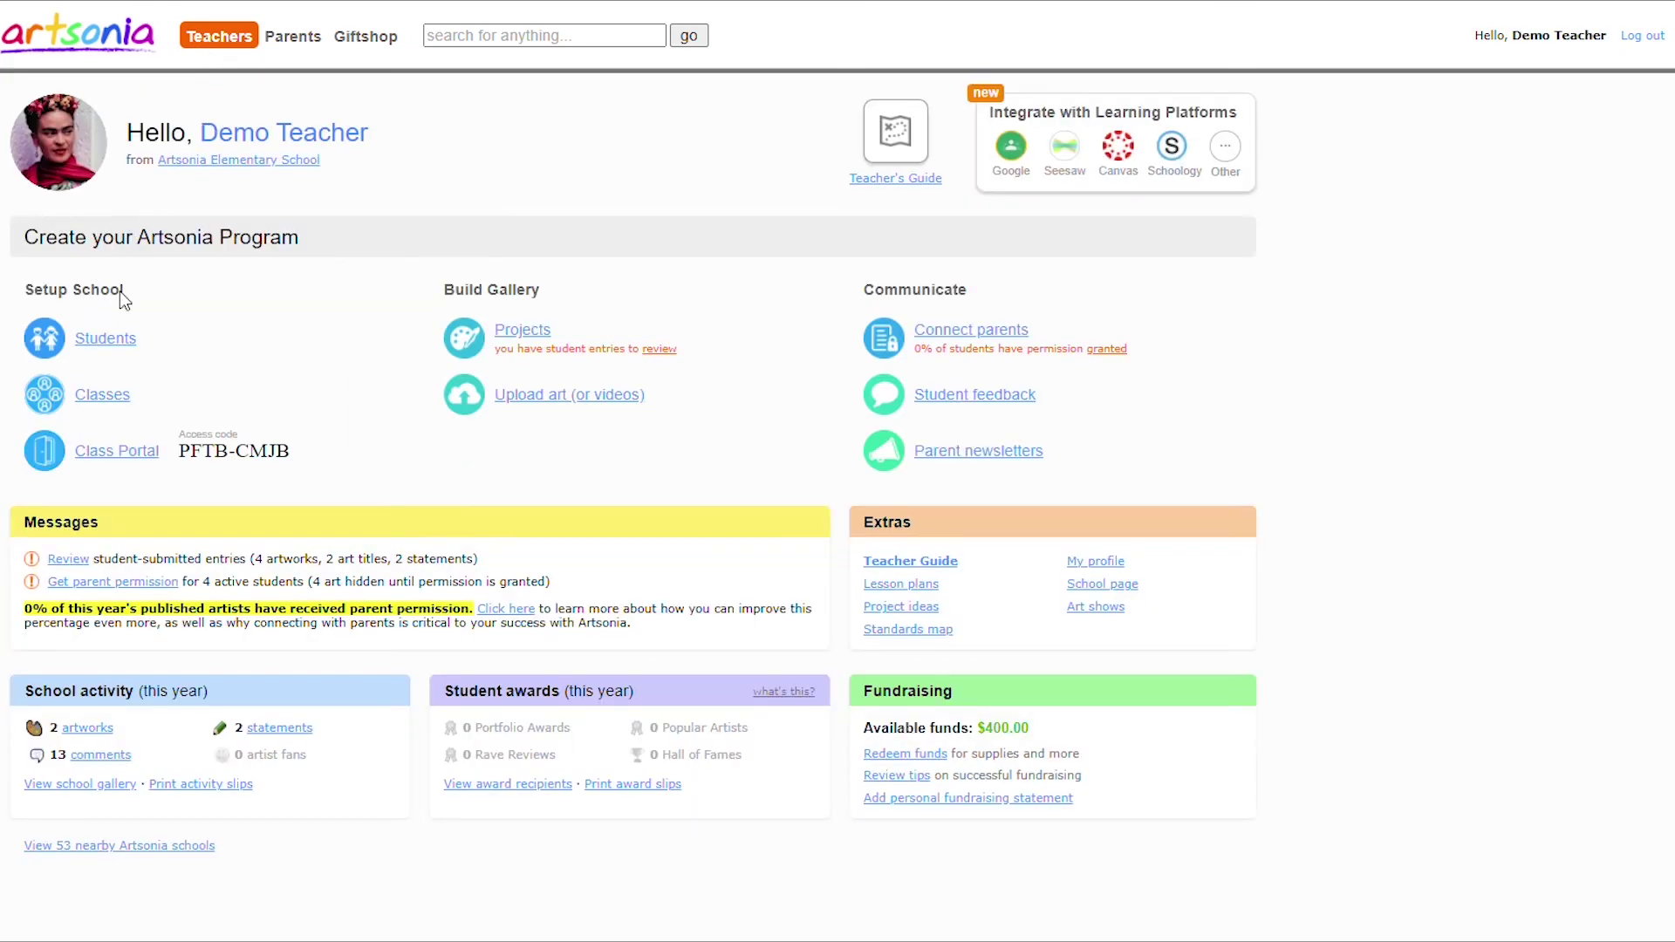
pyautogui.click(117, 452)
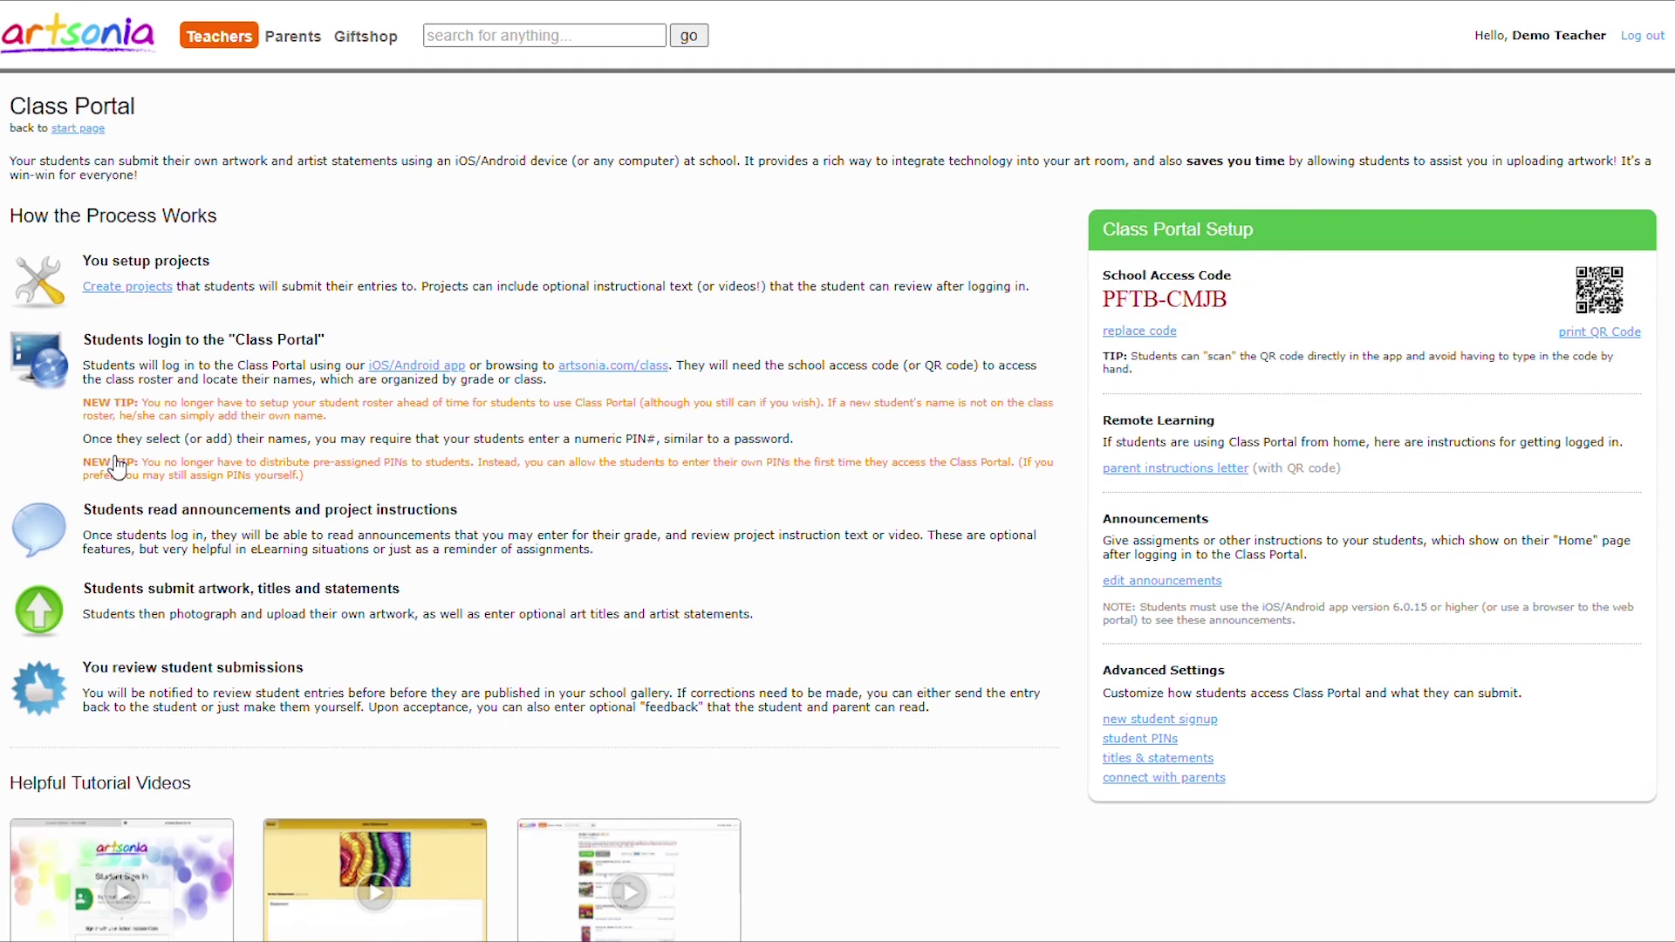
pyautogui.click(1139, 740)
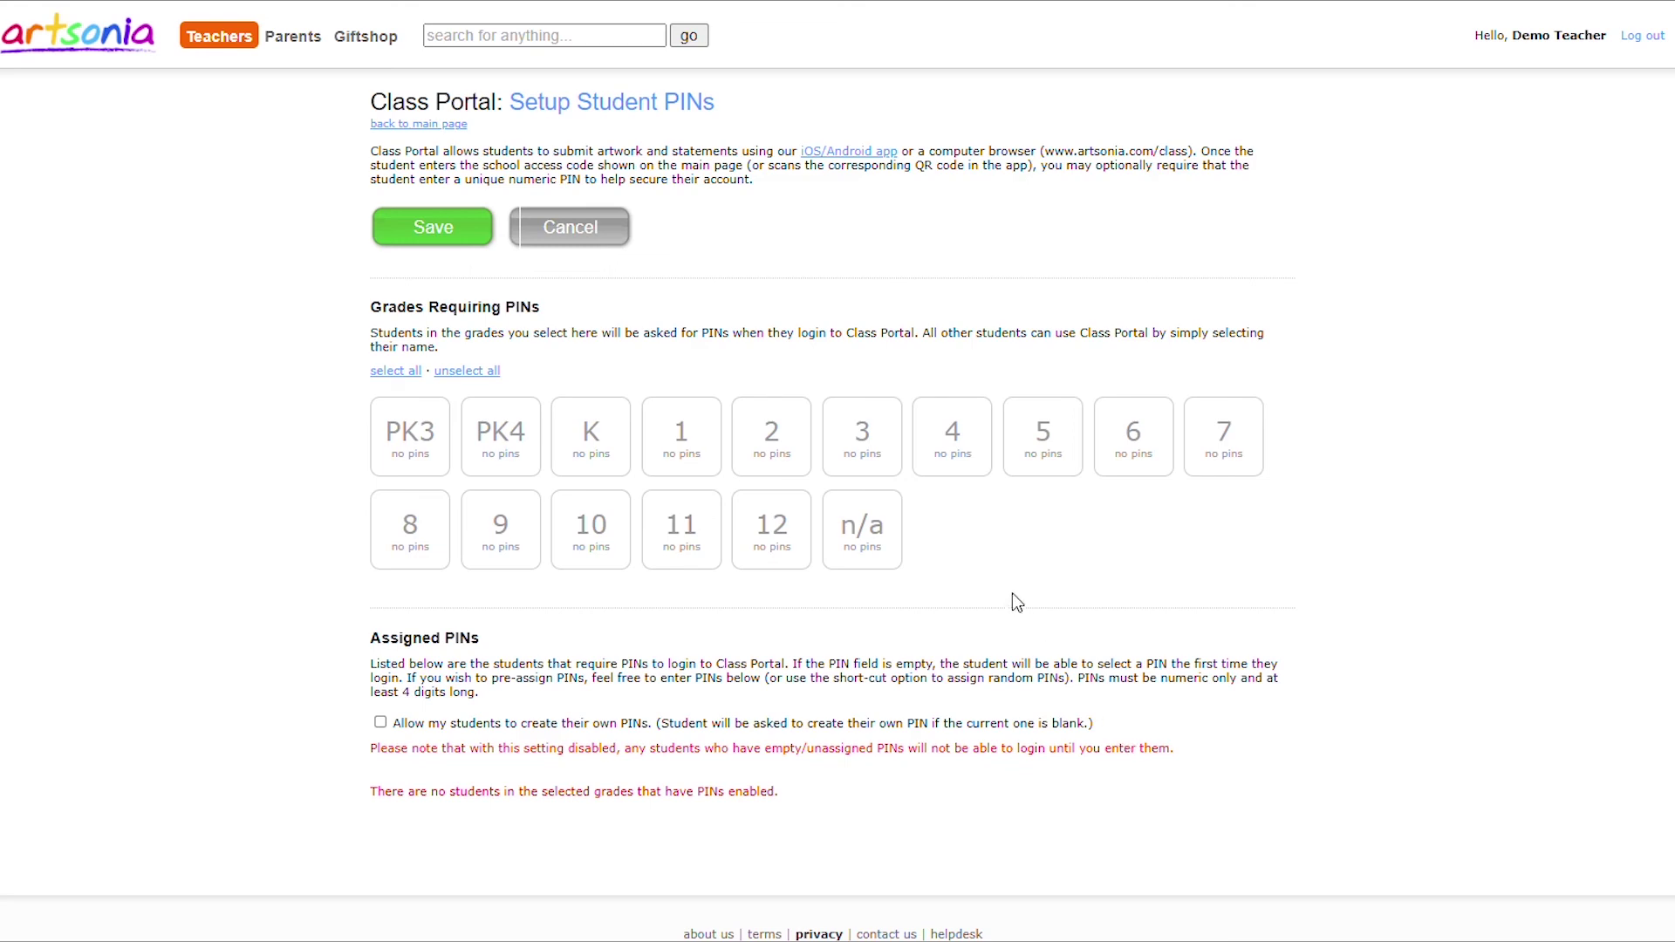
pyautogui.click(681, 439)
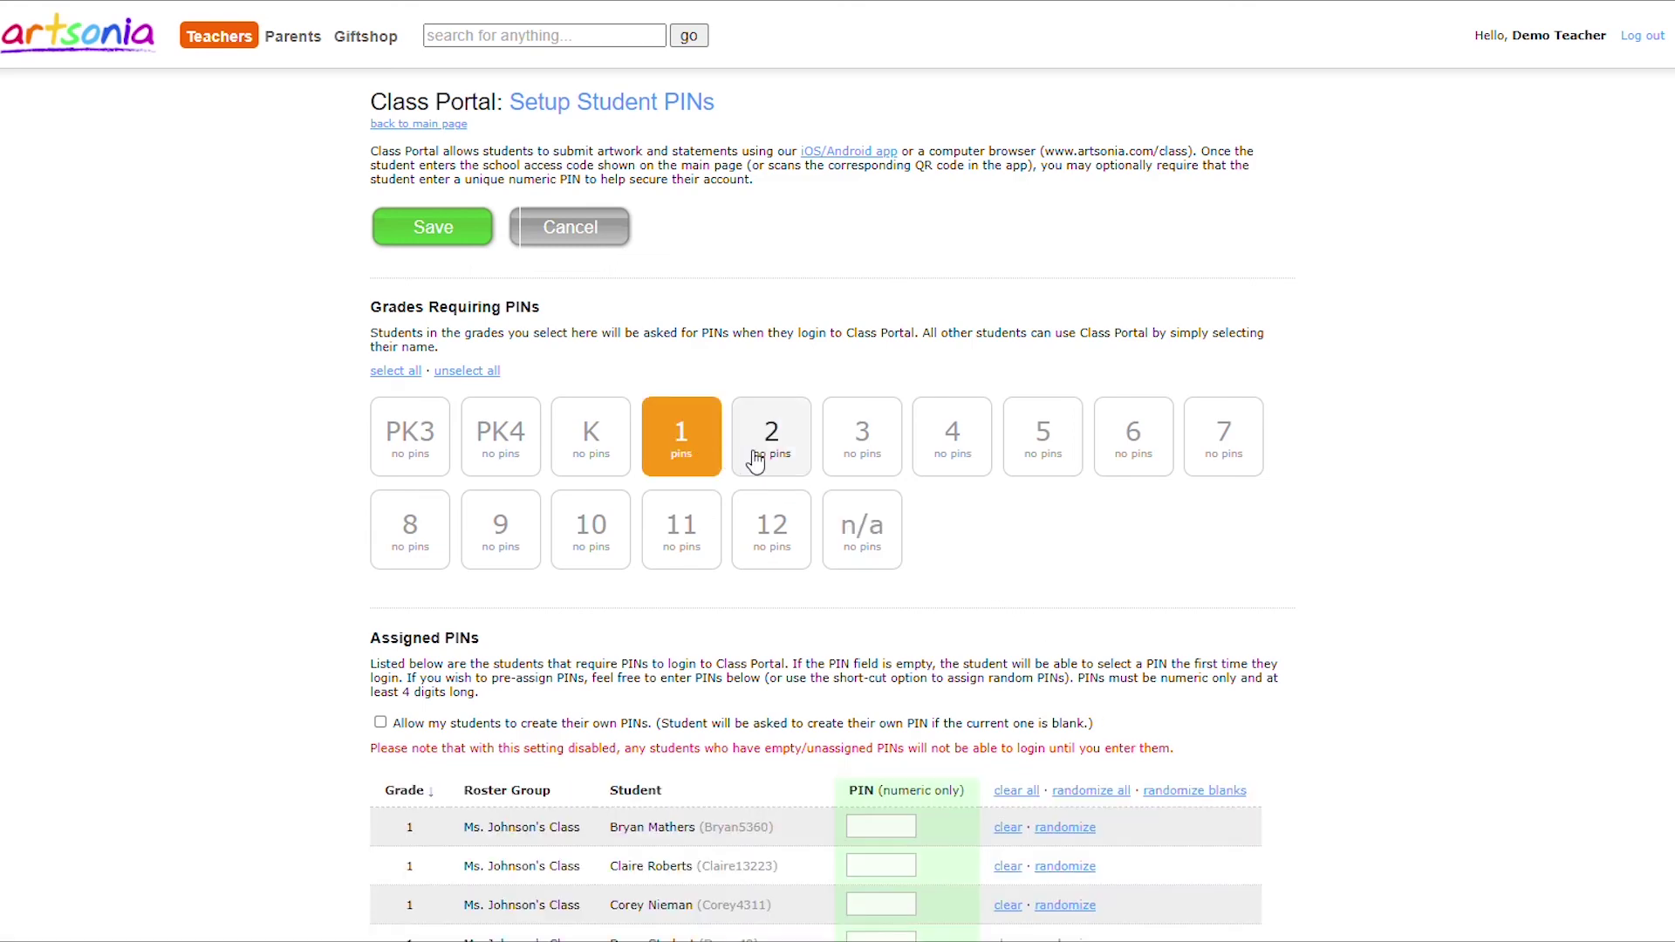
pyautogui.scroll(-2, 757, 458)
pyautogui.scroll(-3, 753, 458)
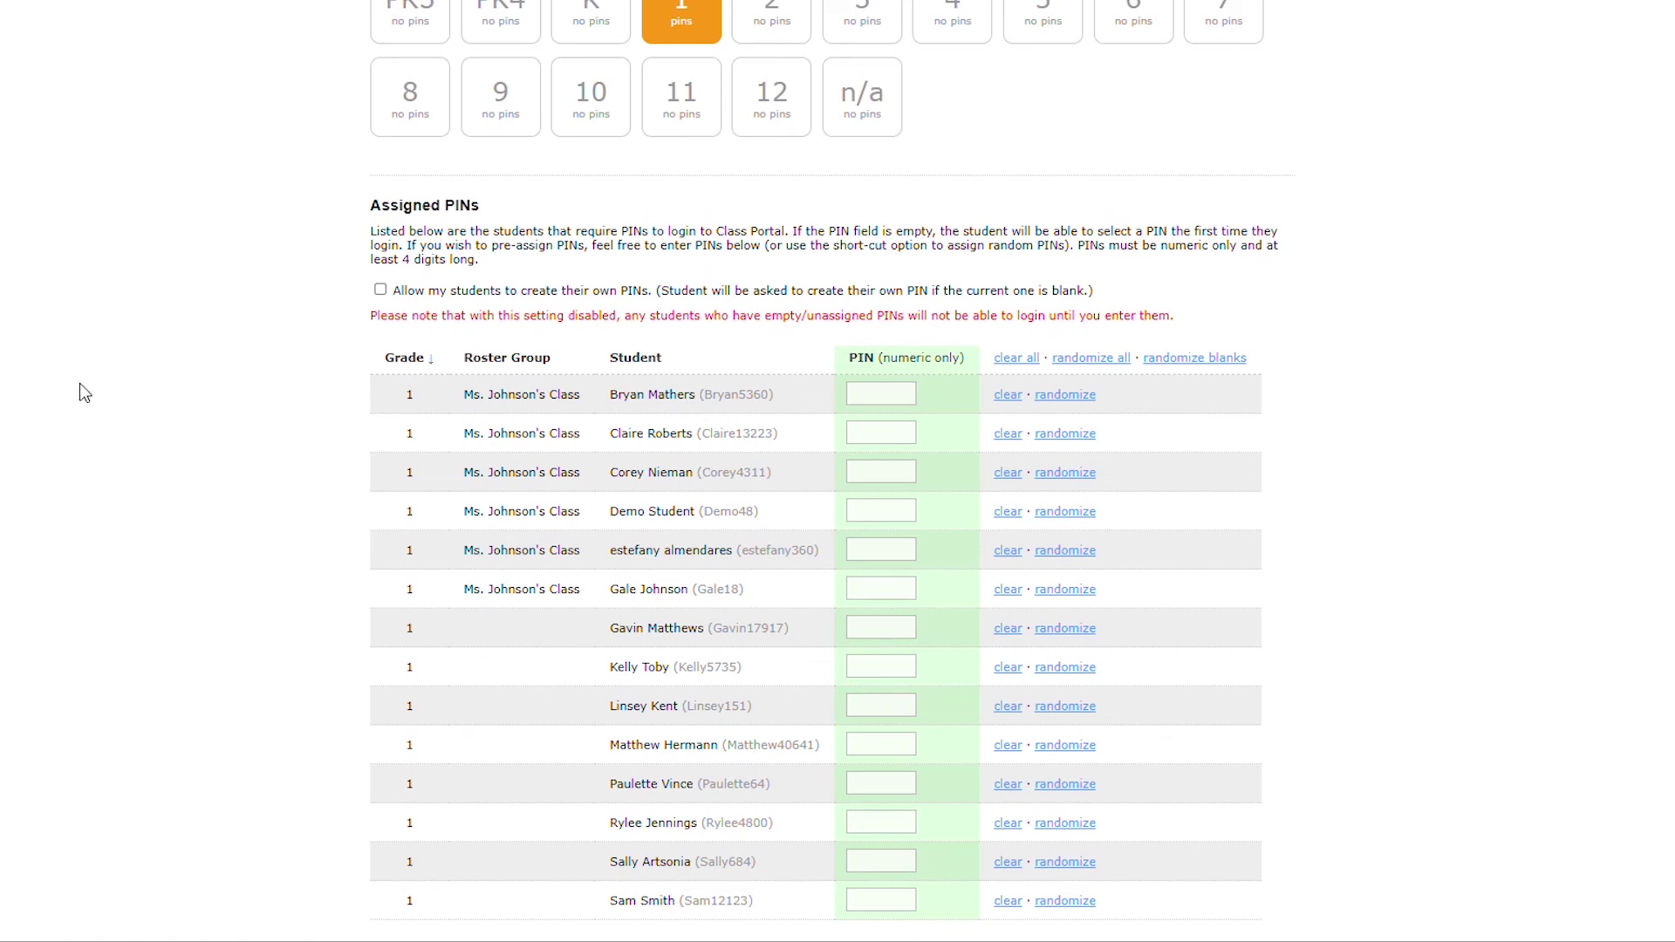
pyautogui.scroll(5, 367, 264)
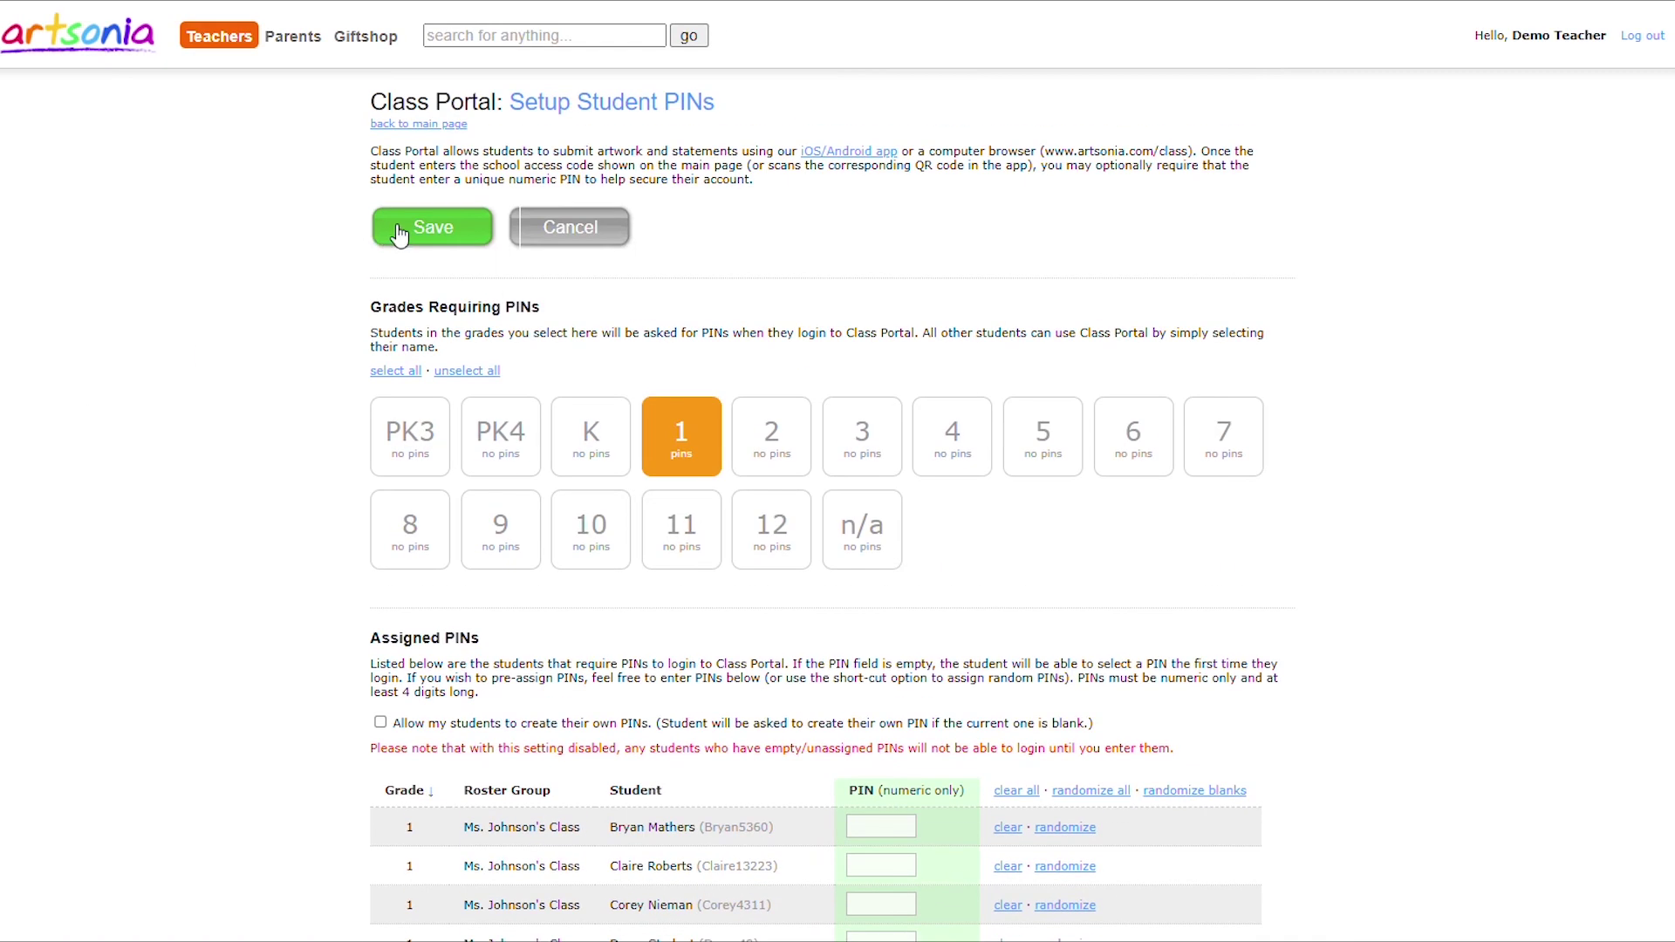
pyautogui.click(392, 227)
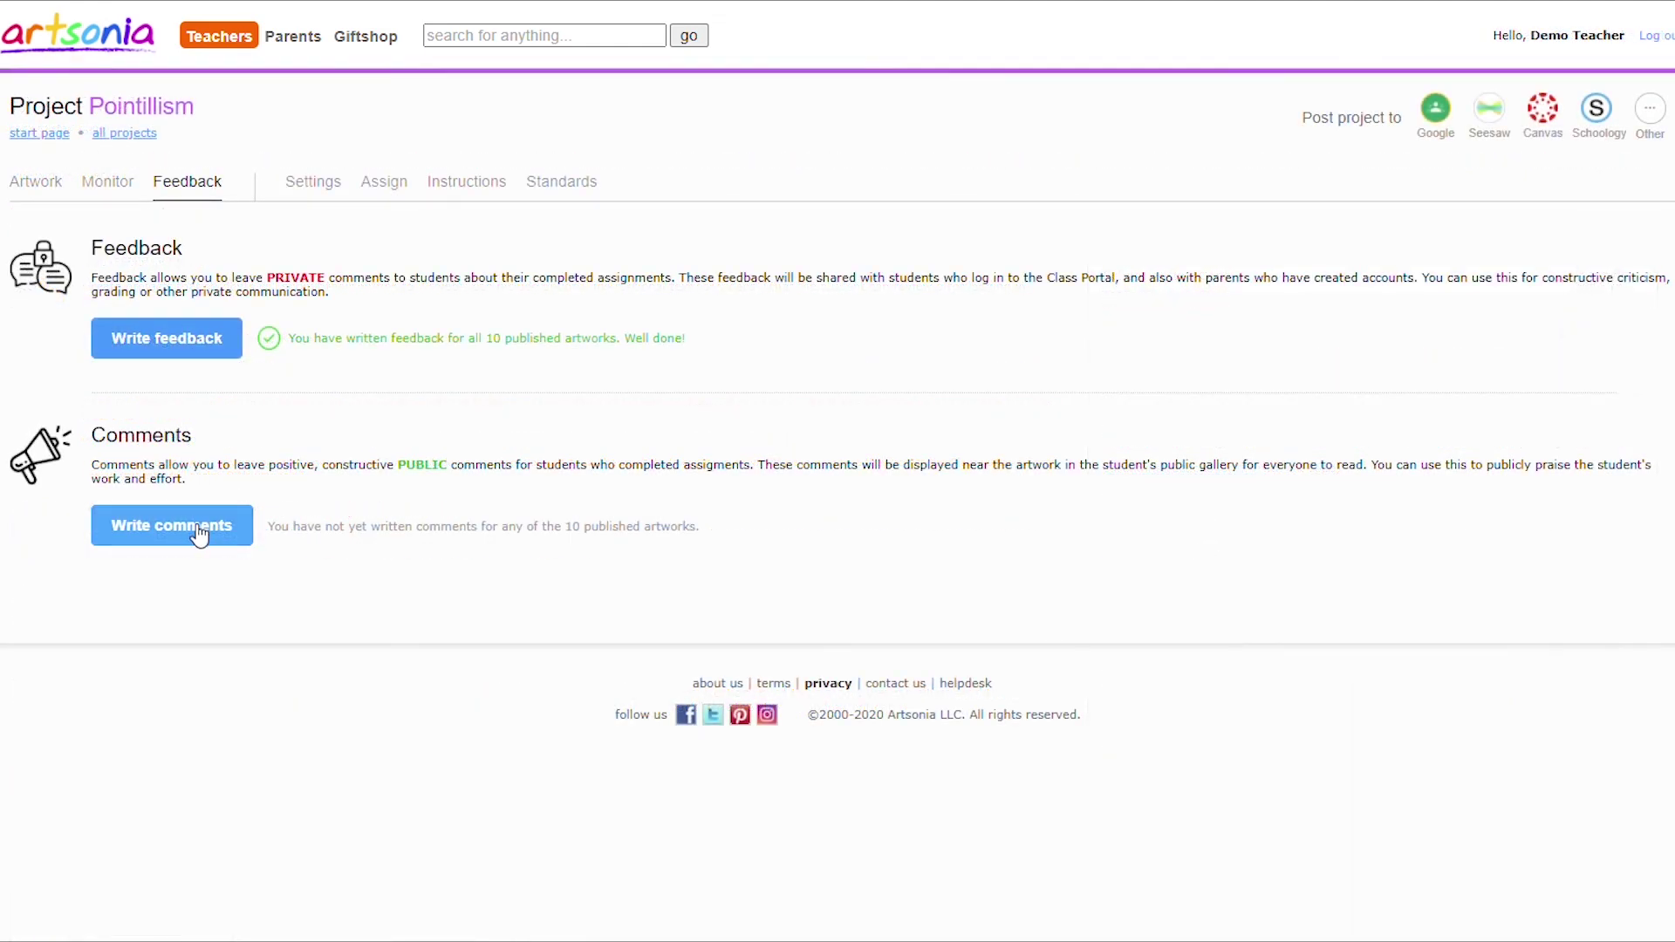
# Write the public comment 'Love it!!' on the first Pointillism artwork and copy it to all.
pyautogui.click(198, 534)
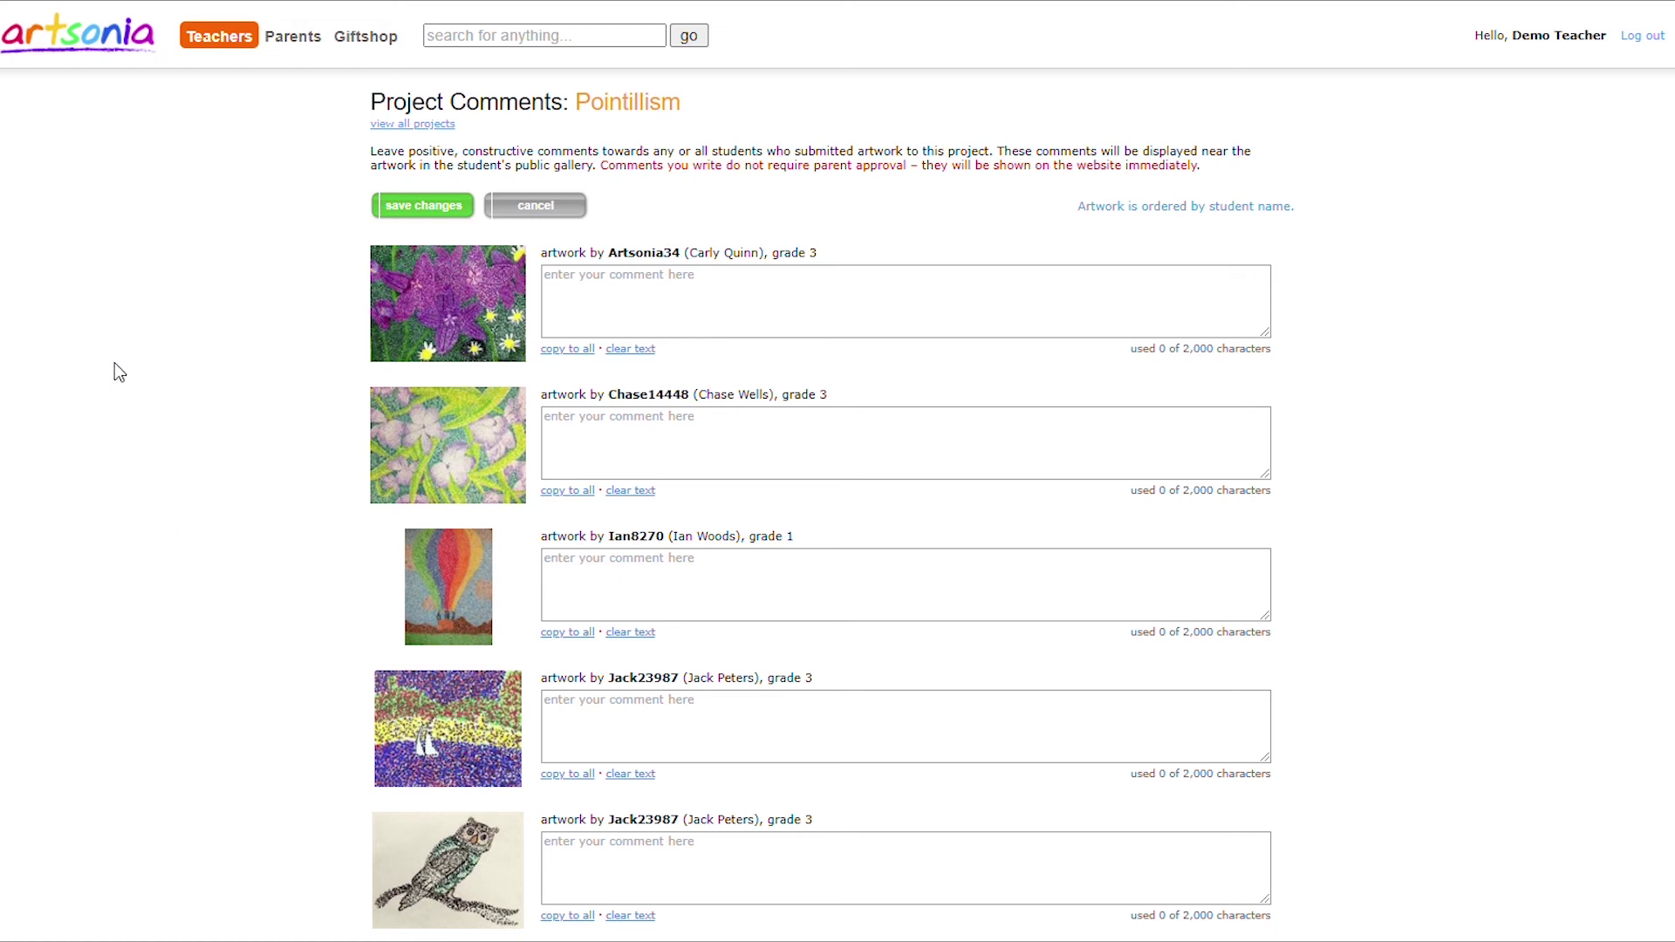
pyautogui.click(596, 300)
pyautogui.write('Love it!!')
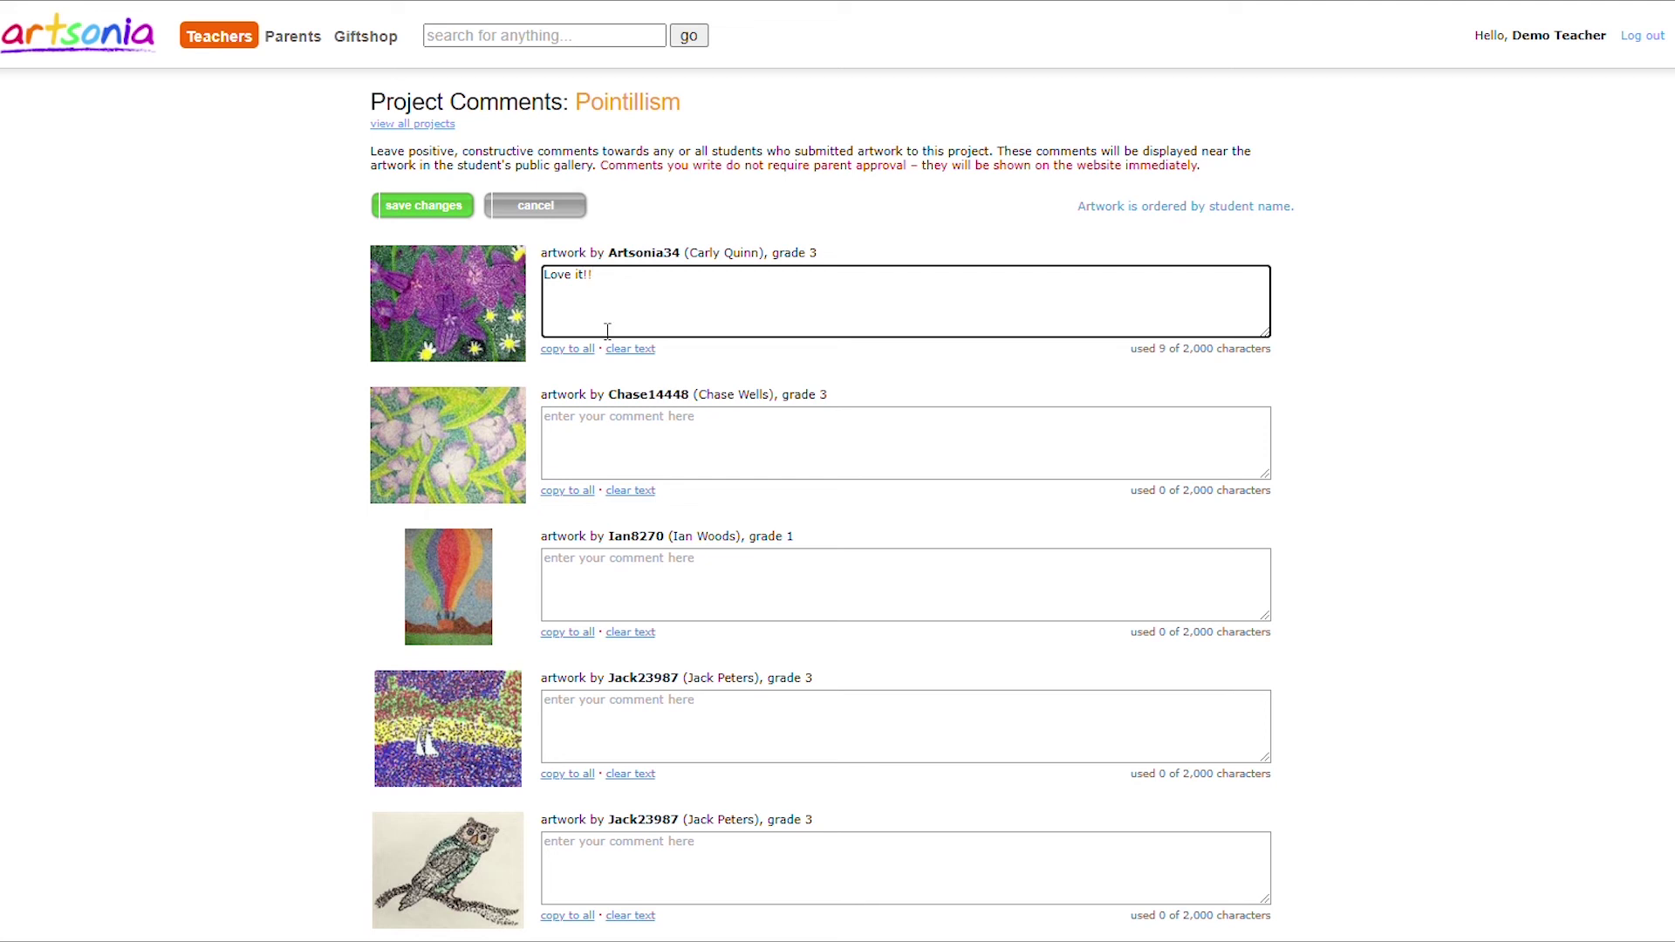
pyautogui.click(592, 349)
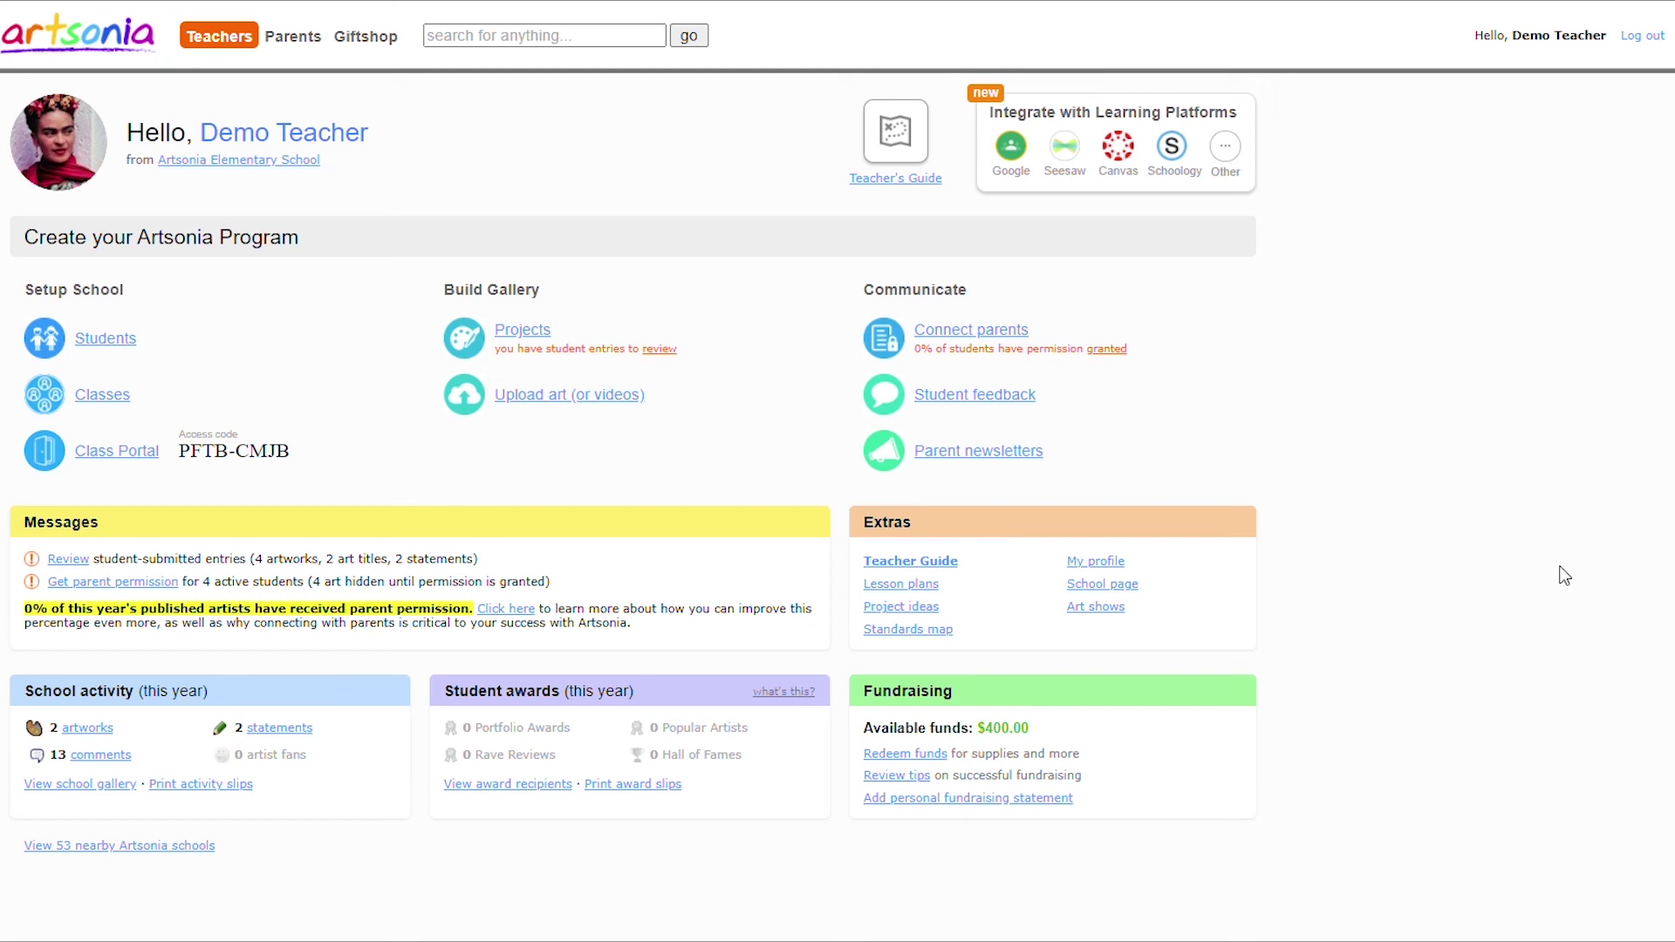
# Review the Connect parents options and choose the parent e-mail spreadsheet import.
pyautogui.click(981, 335)
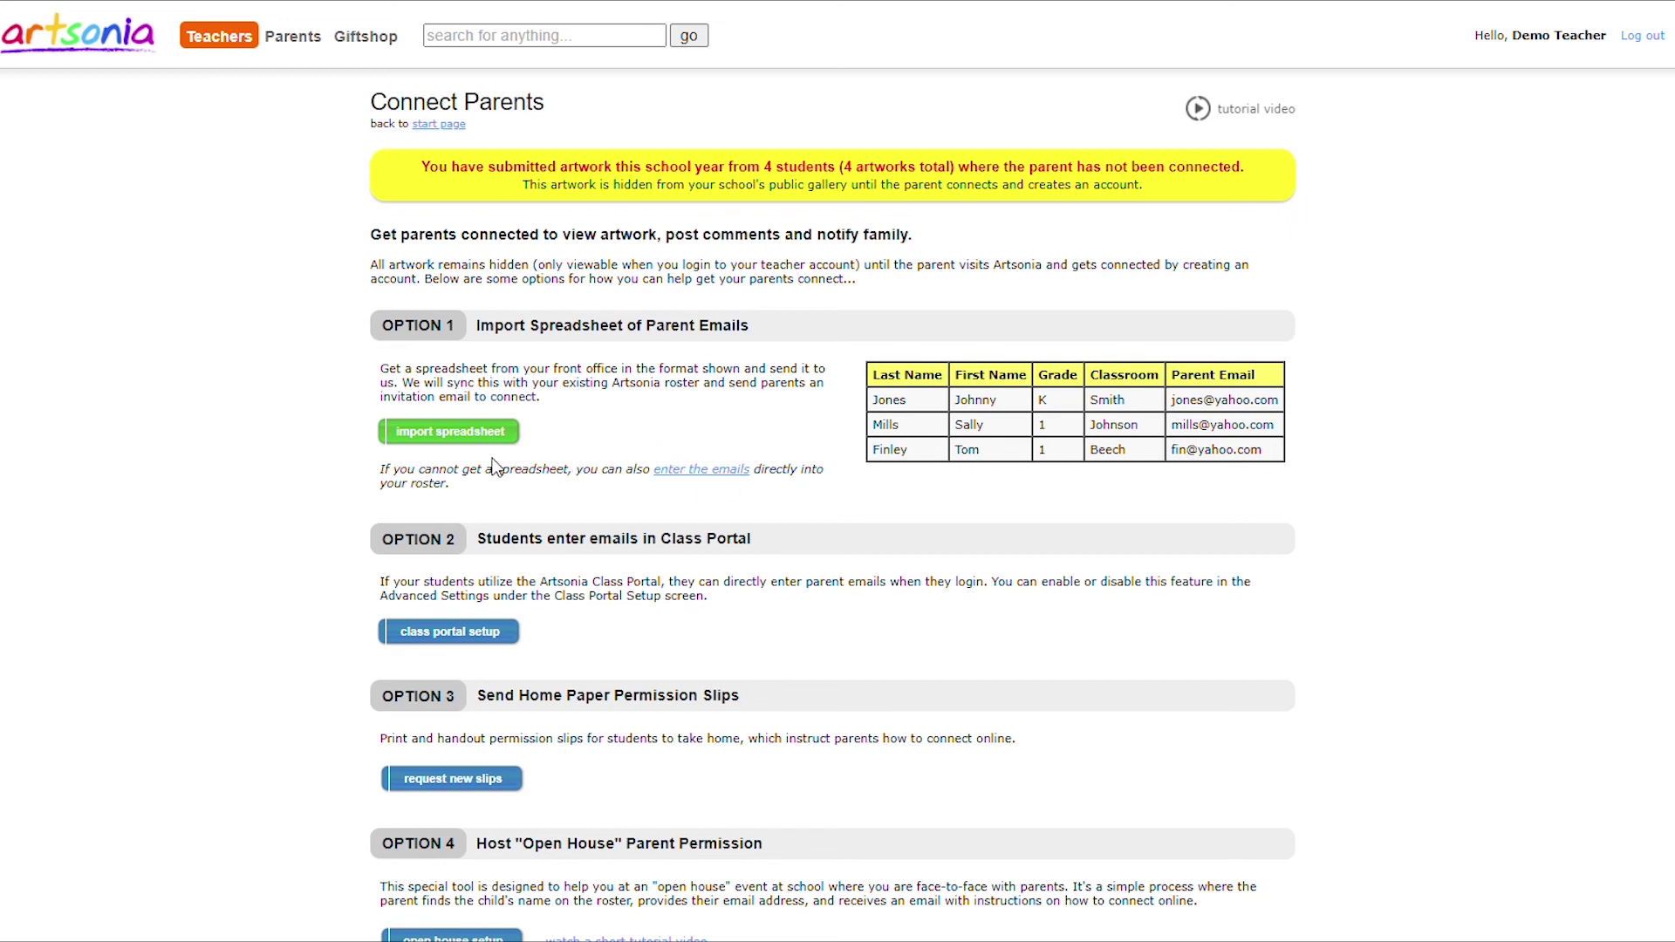
pyautogui.click(450, 432)
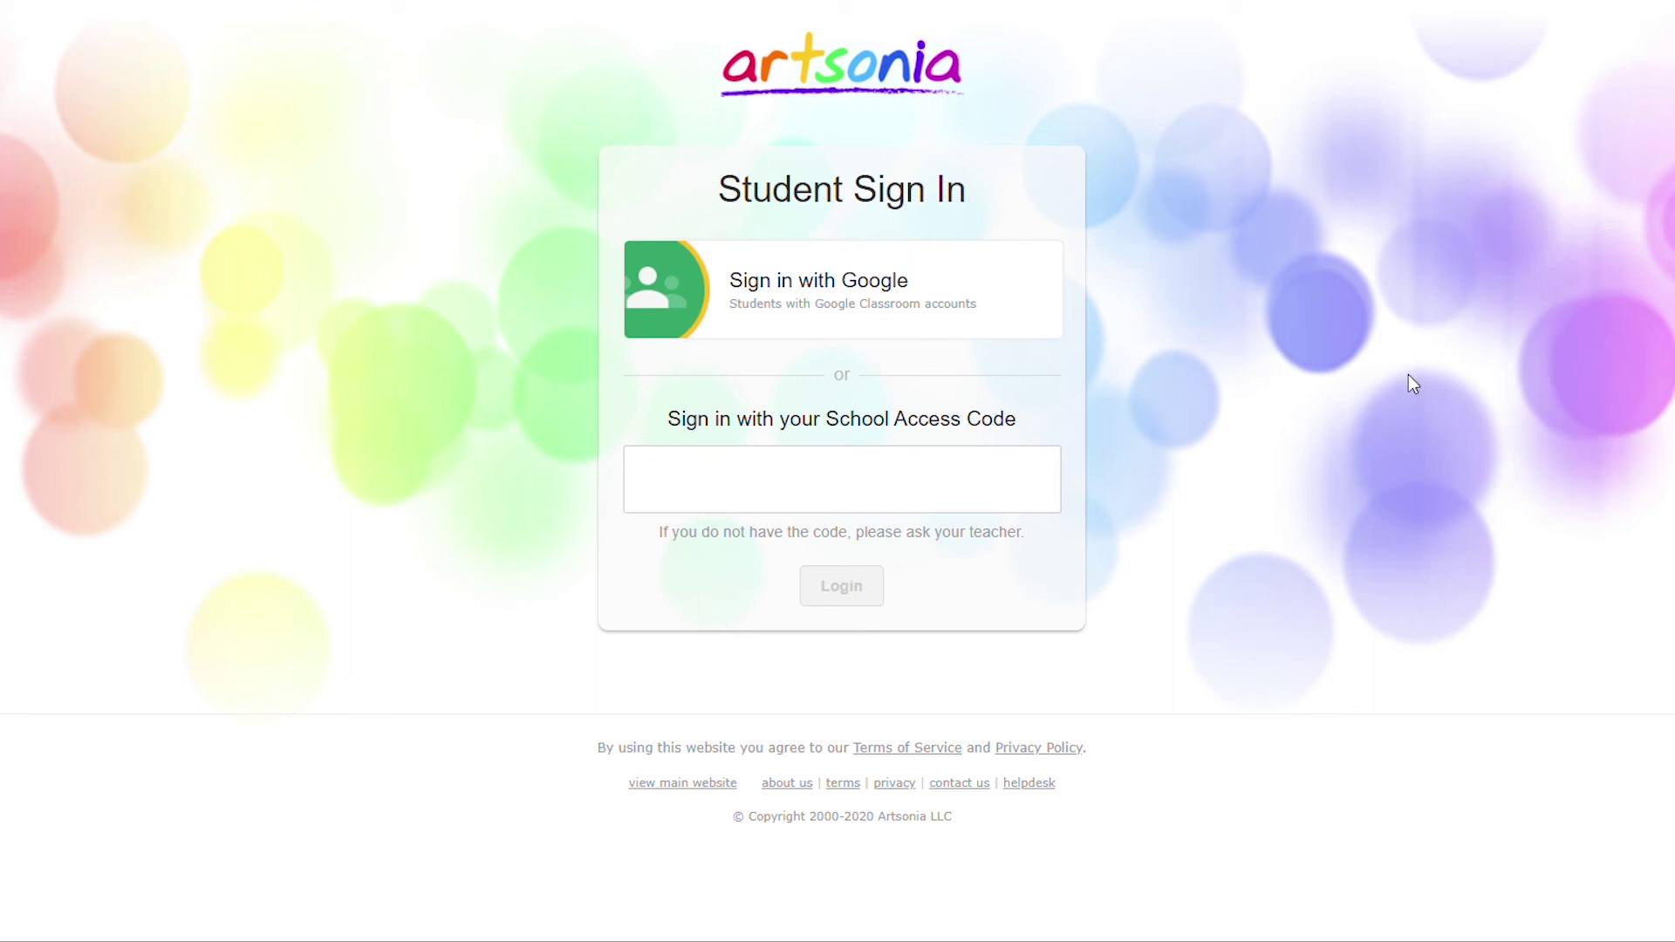
# Sign into the Class Portal with the pasted school access code as a student from All students.
pyautogui.click(994, 471)
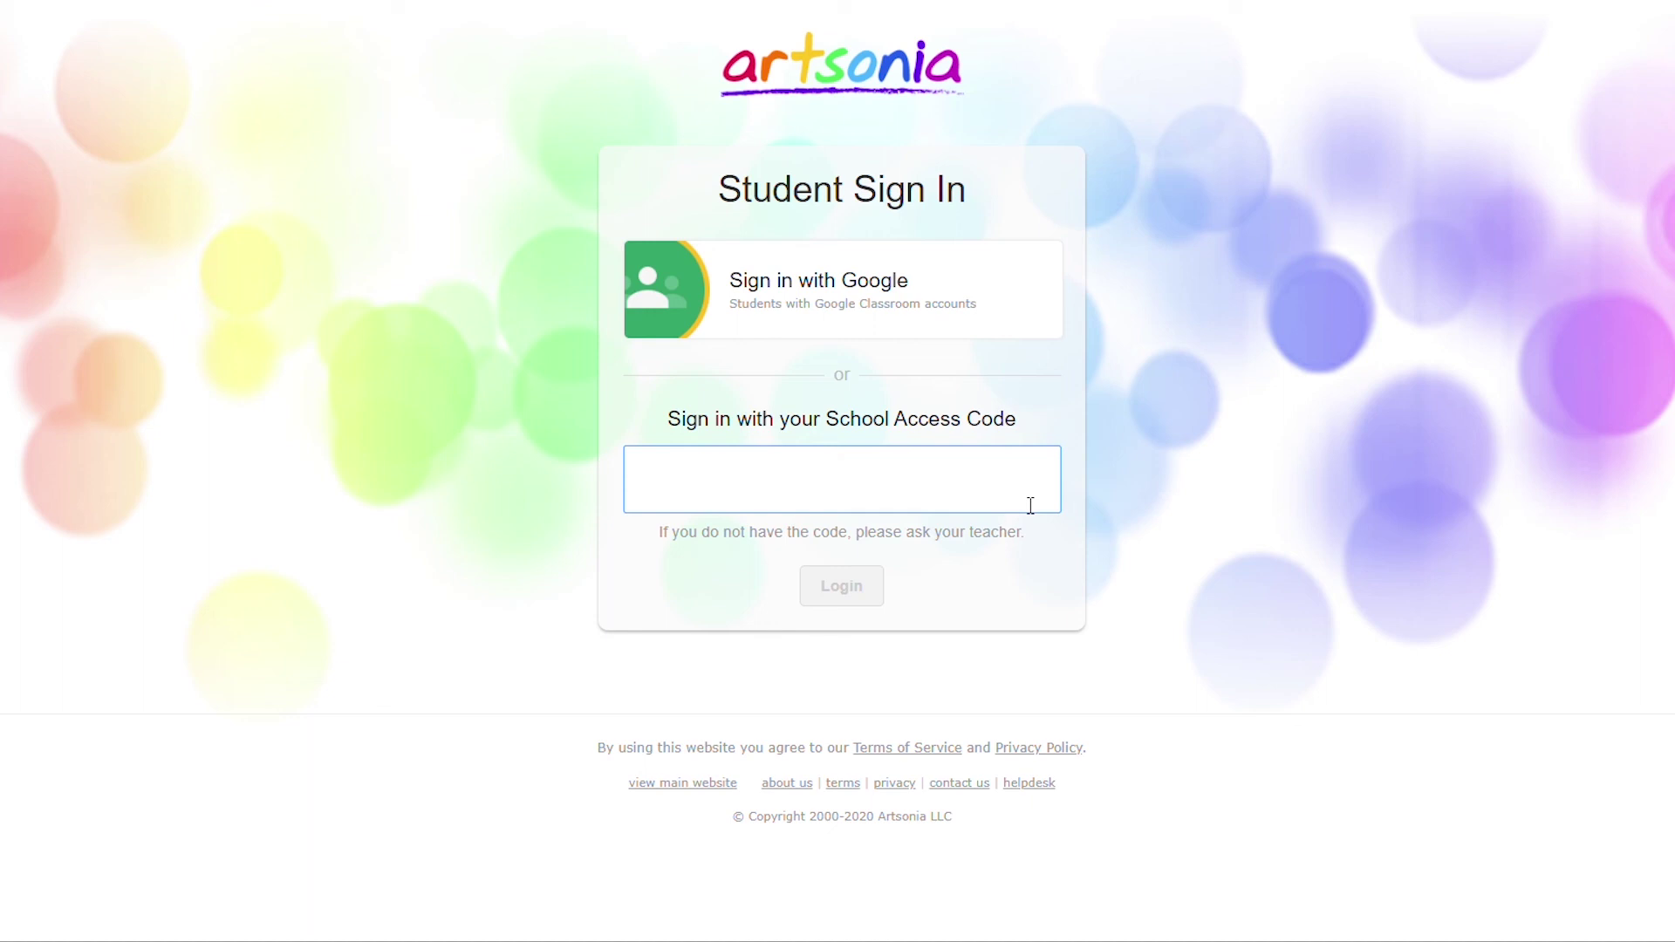
pyautogui.hotkey('ctrl', 'v')
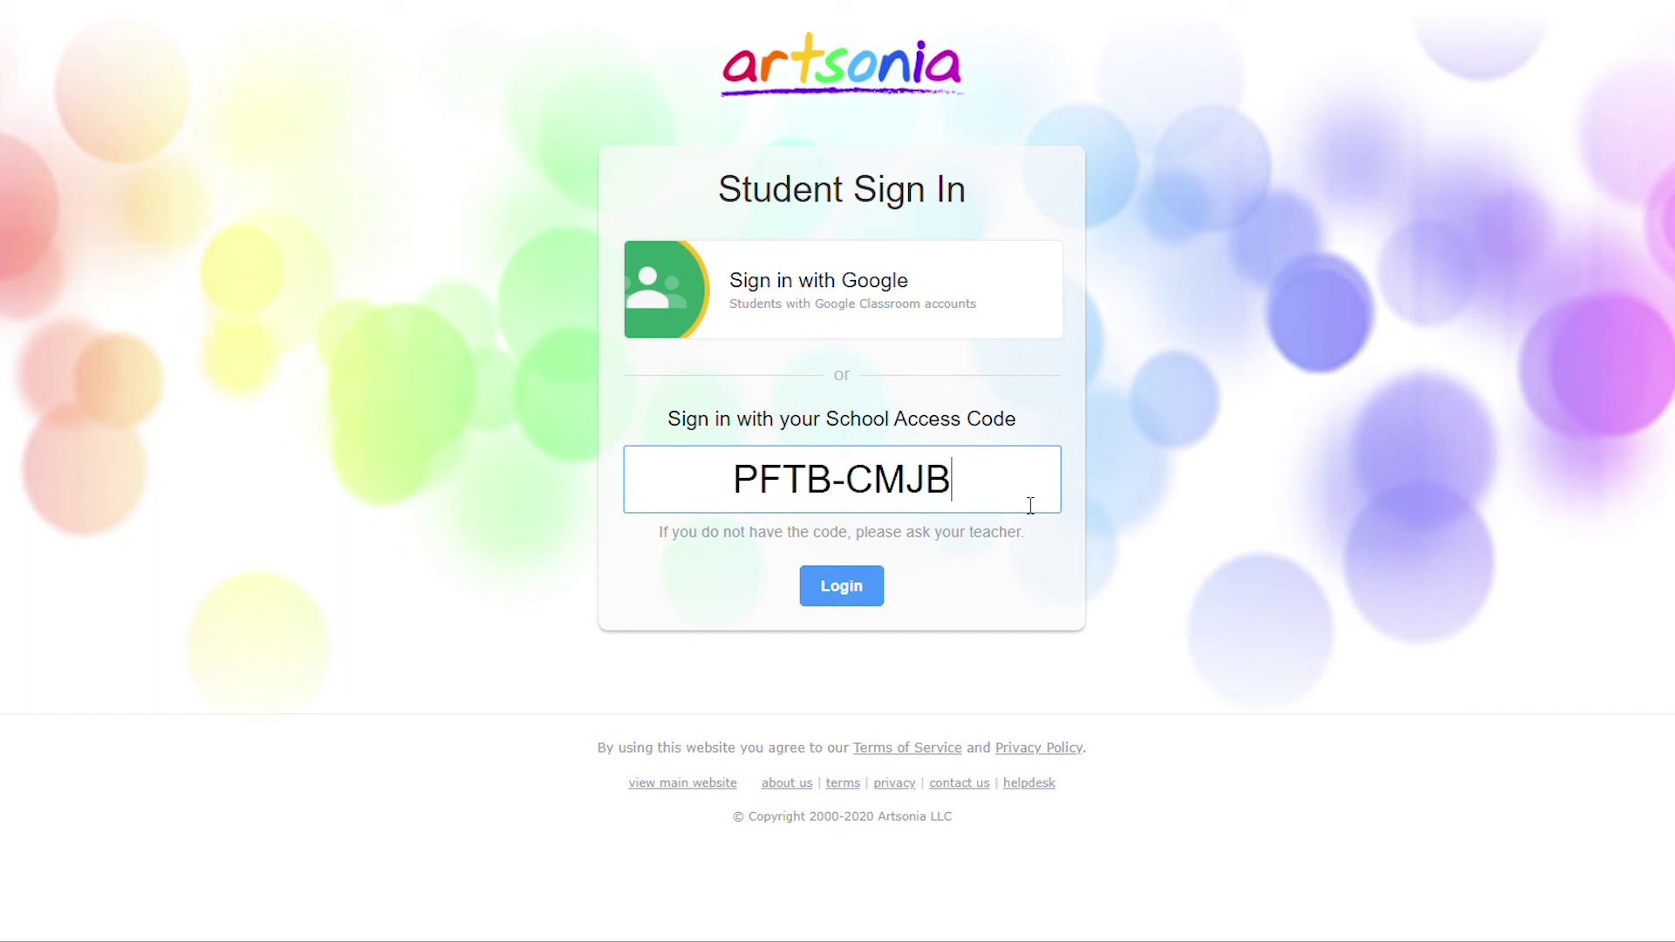
pyautogui.click(867, 584)
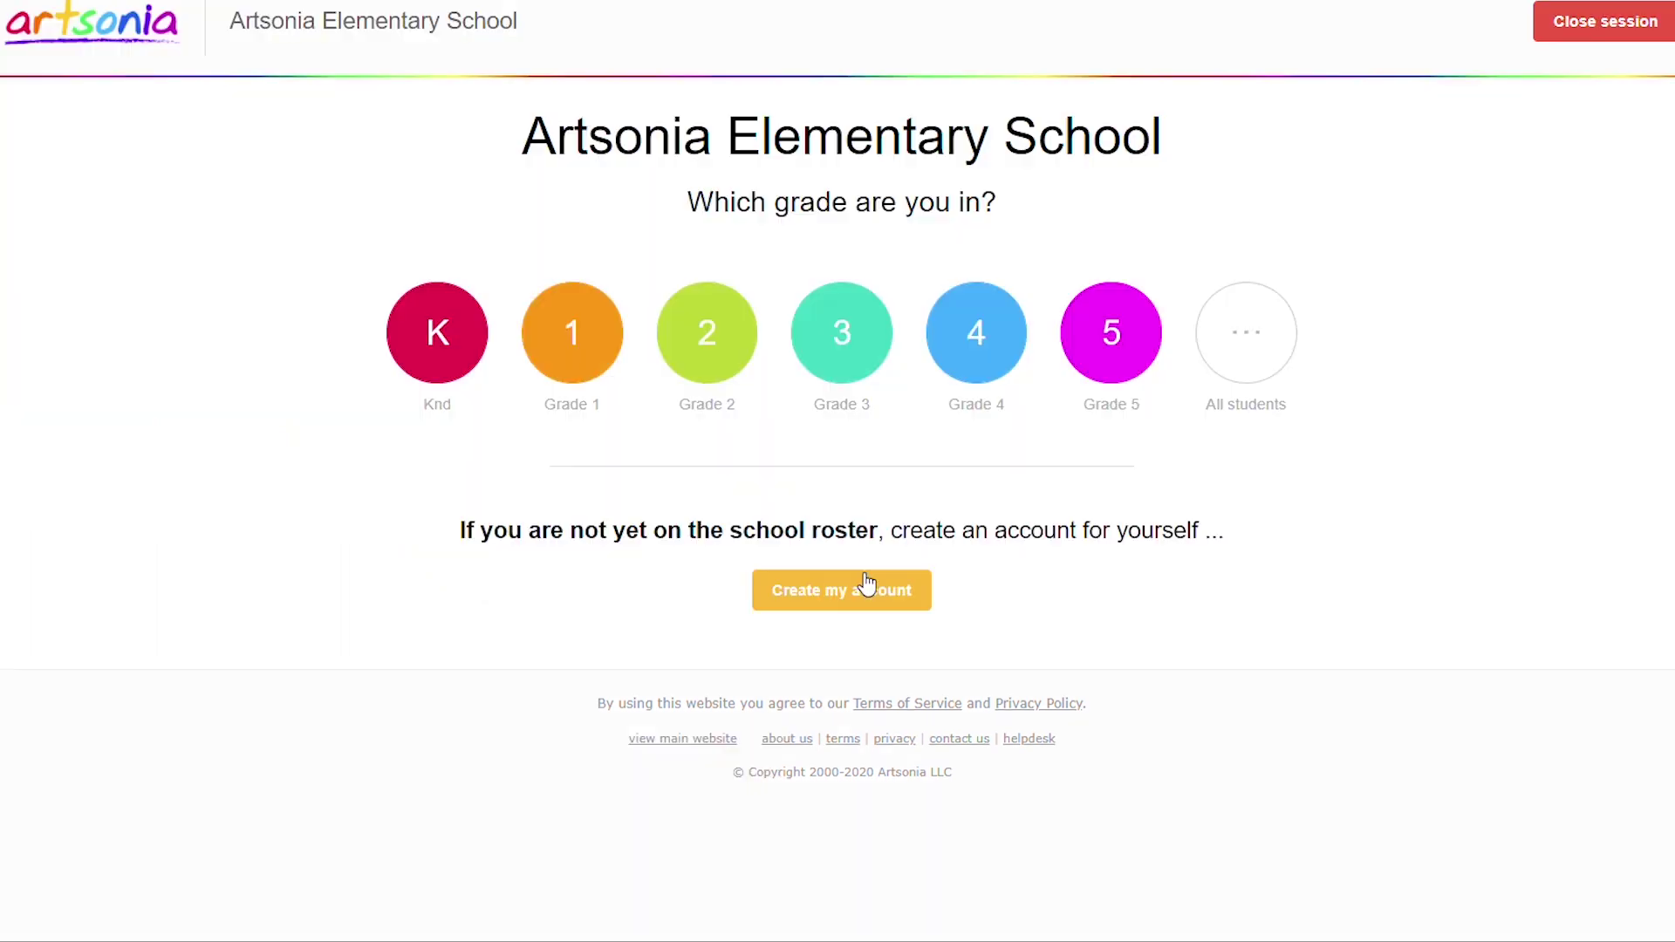
pyautogui.click(1245, 335)
pyautogui.click(631, 704)
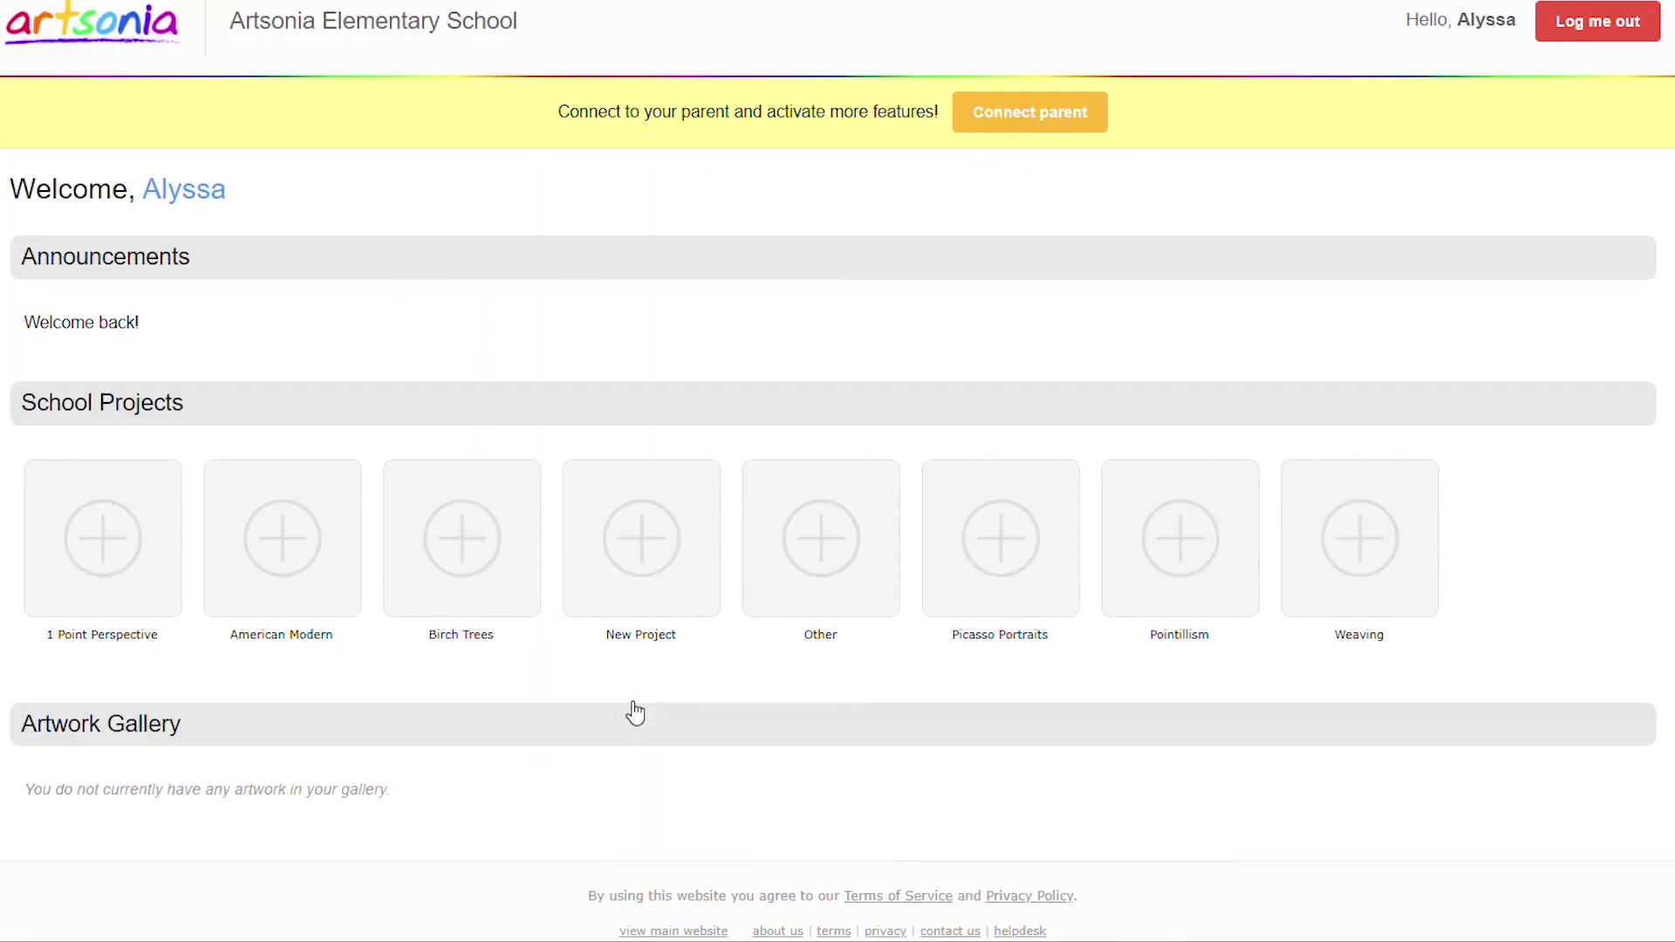
# Send the student's parent a connection invitation to their e-mail address.
pyautogui.click(1047, 122)
pyautogui.click(249, 394)
pyautogui.write('ParentEmail@gmail.com')
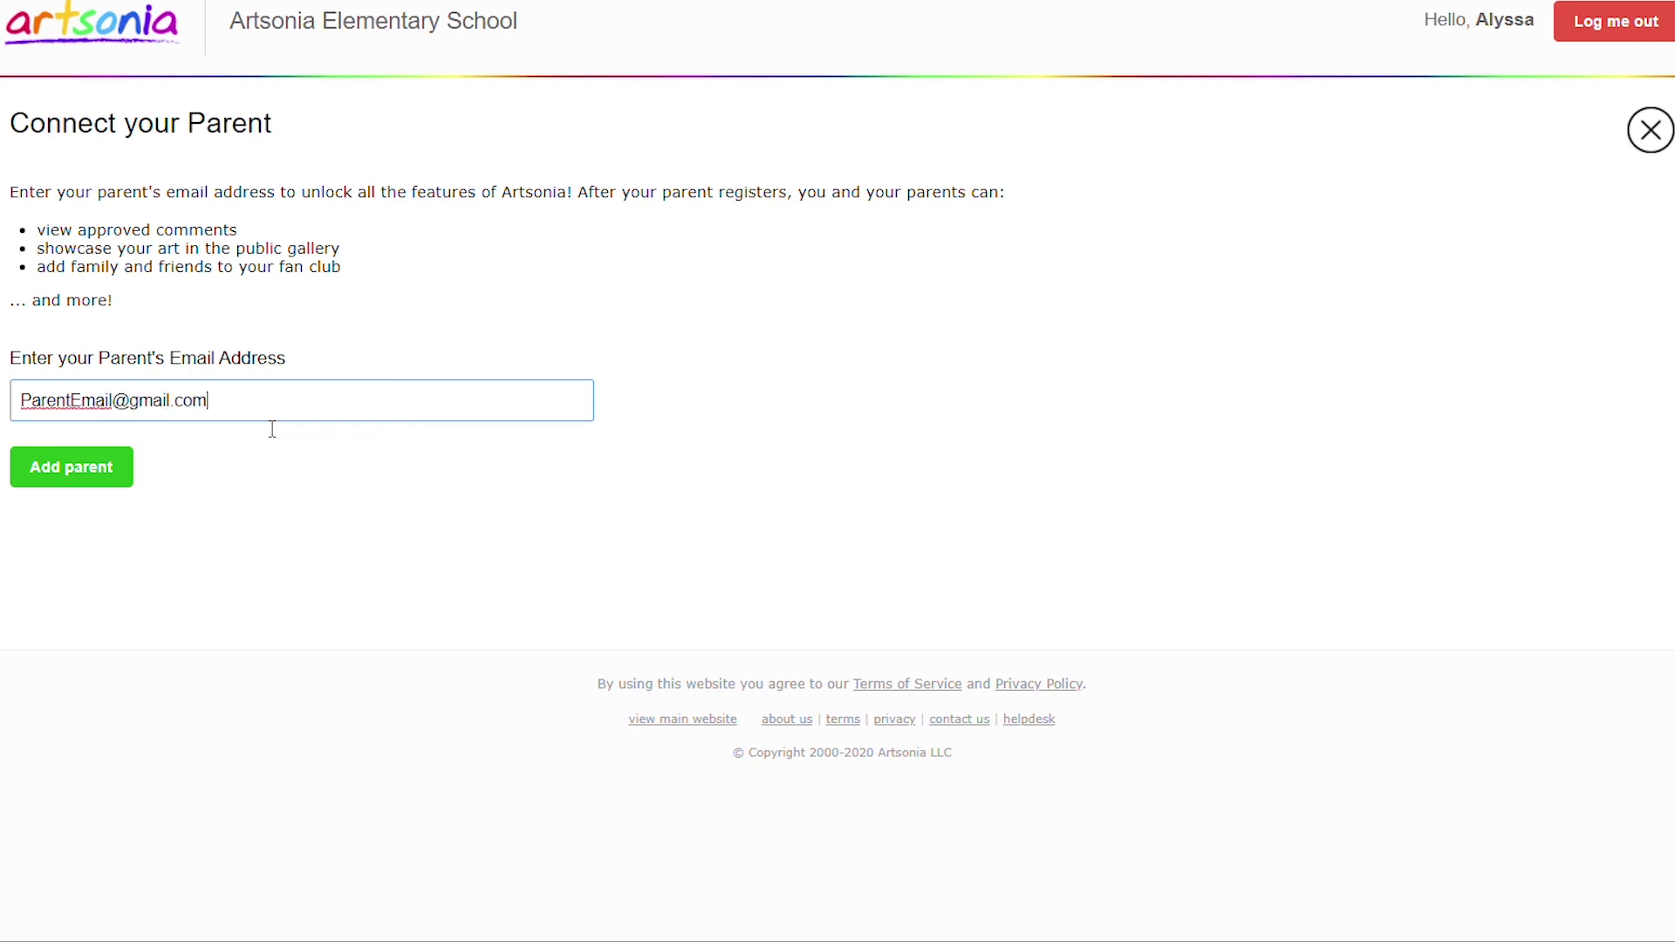
pyautogui.click(71, 467)
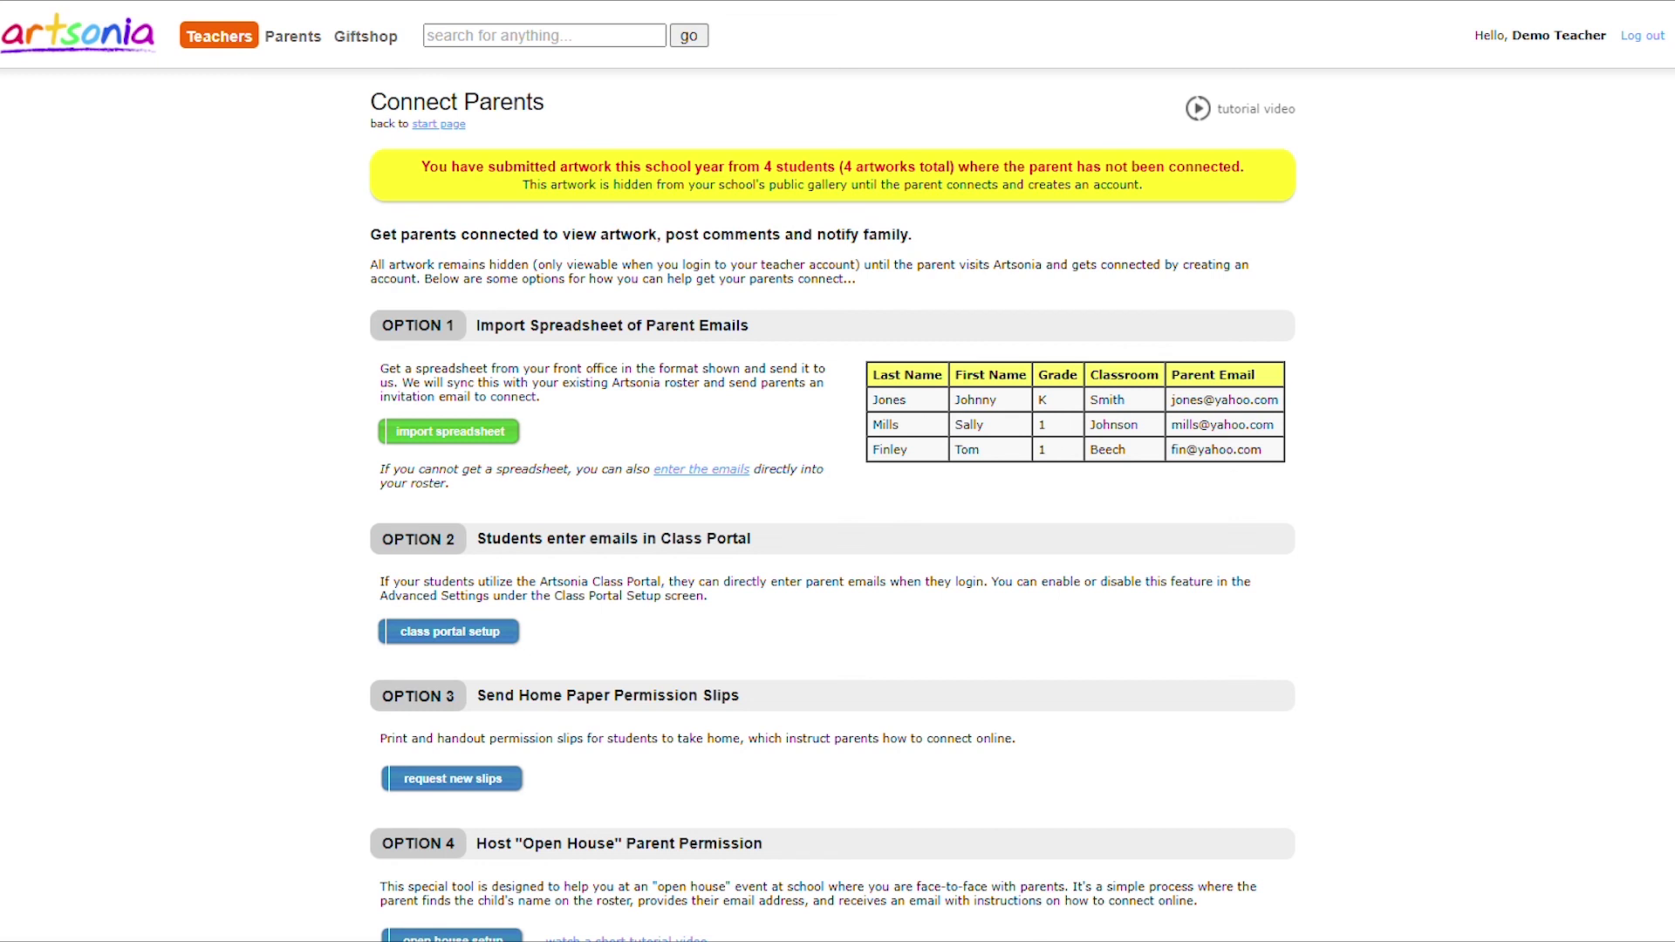
# Request new parent permission slips for all students and confirm generating them.
pyautogui.click(510, 780)
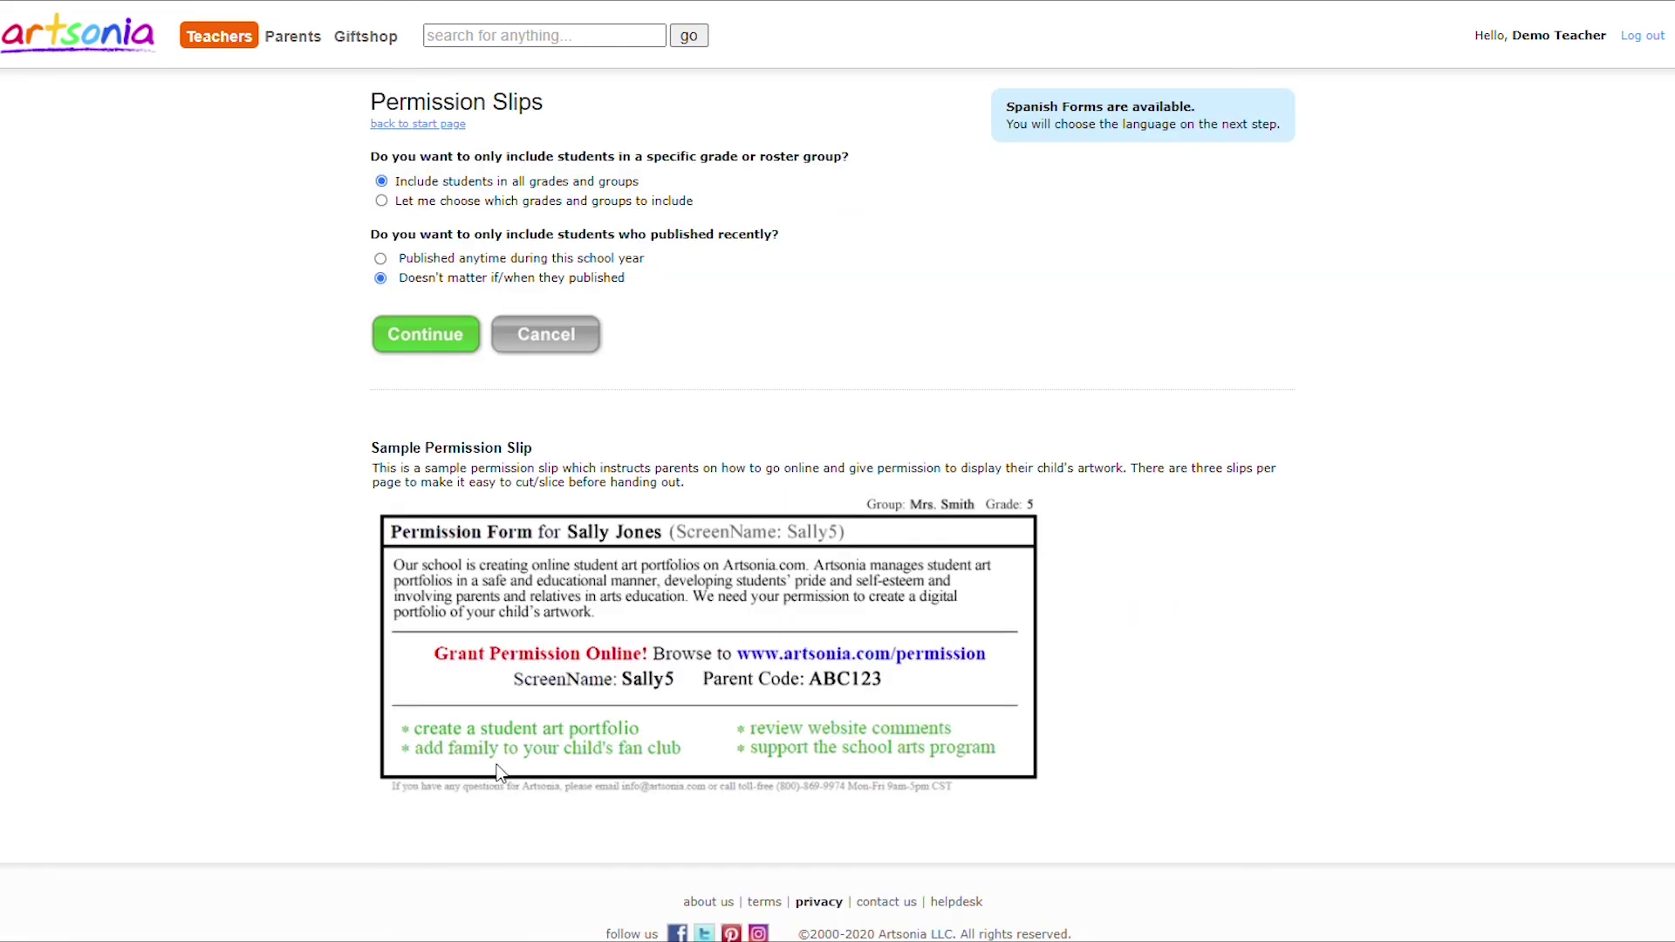
pyautogui.click(454, 338)
pyautogui.click(410, 382)
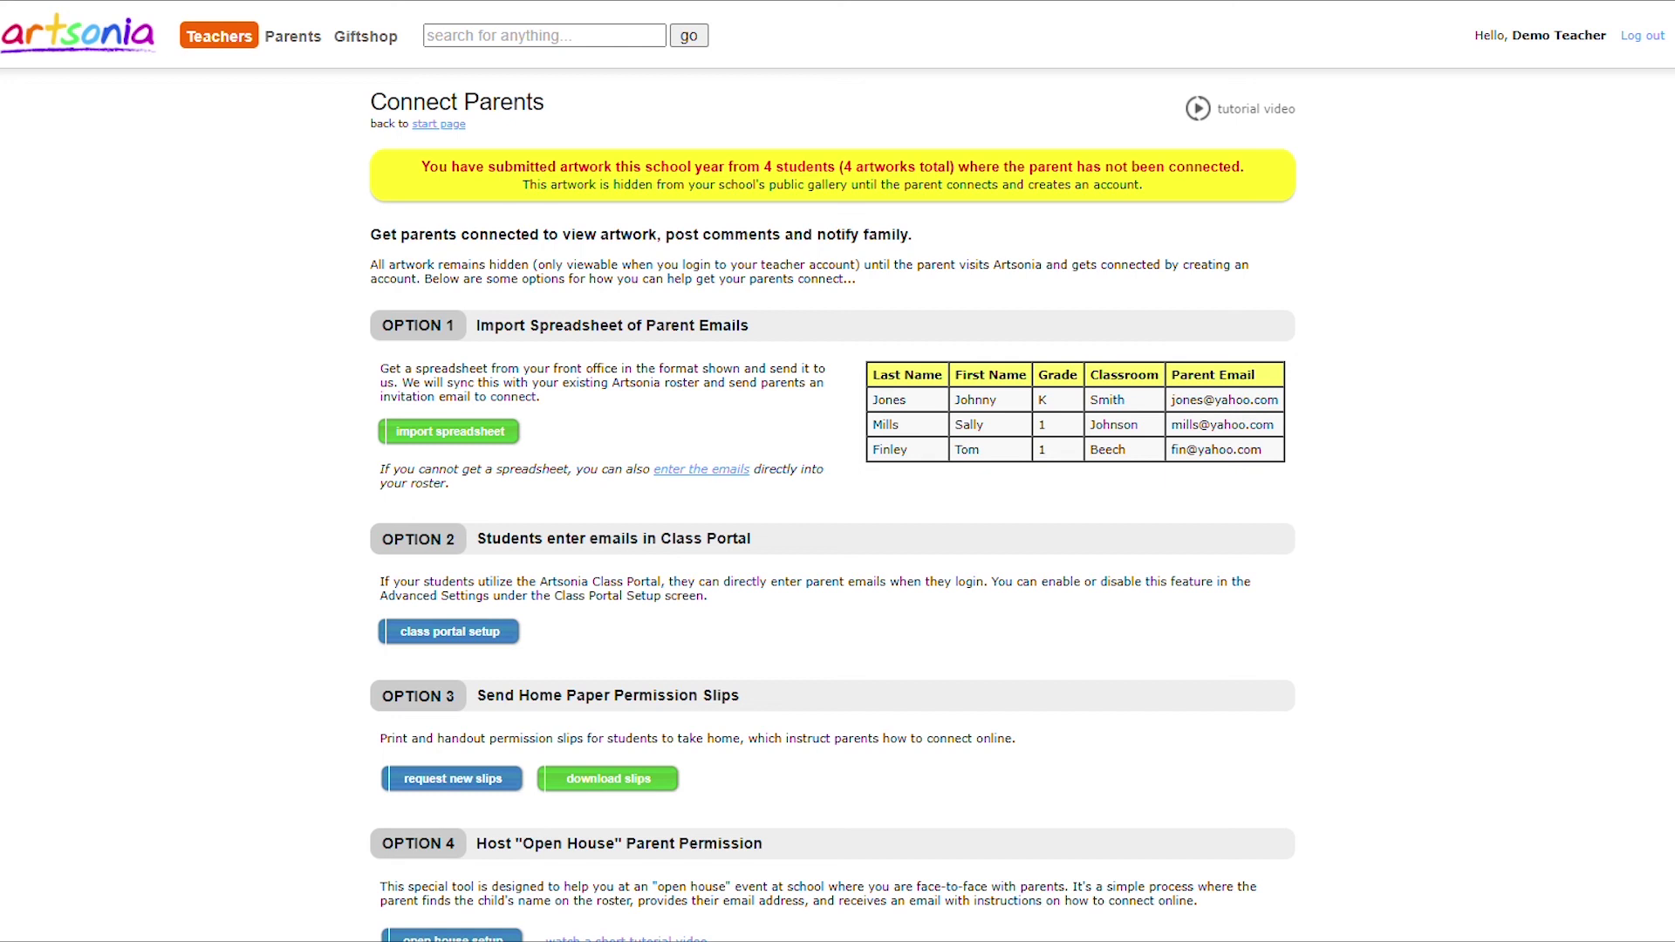
# Start an Open House session and submit a parent e-mail for a Grade 3 child.
pyautogui.scroll(-1, 867, 701)
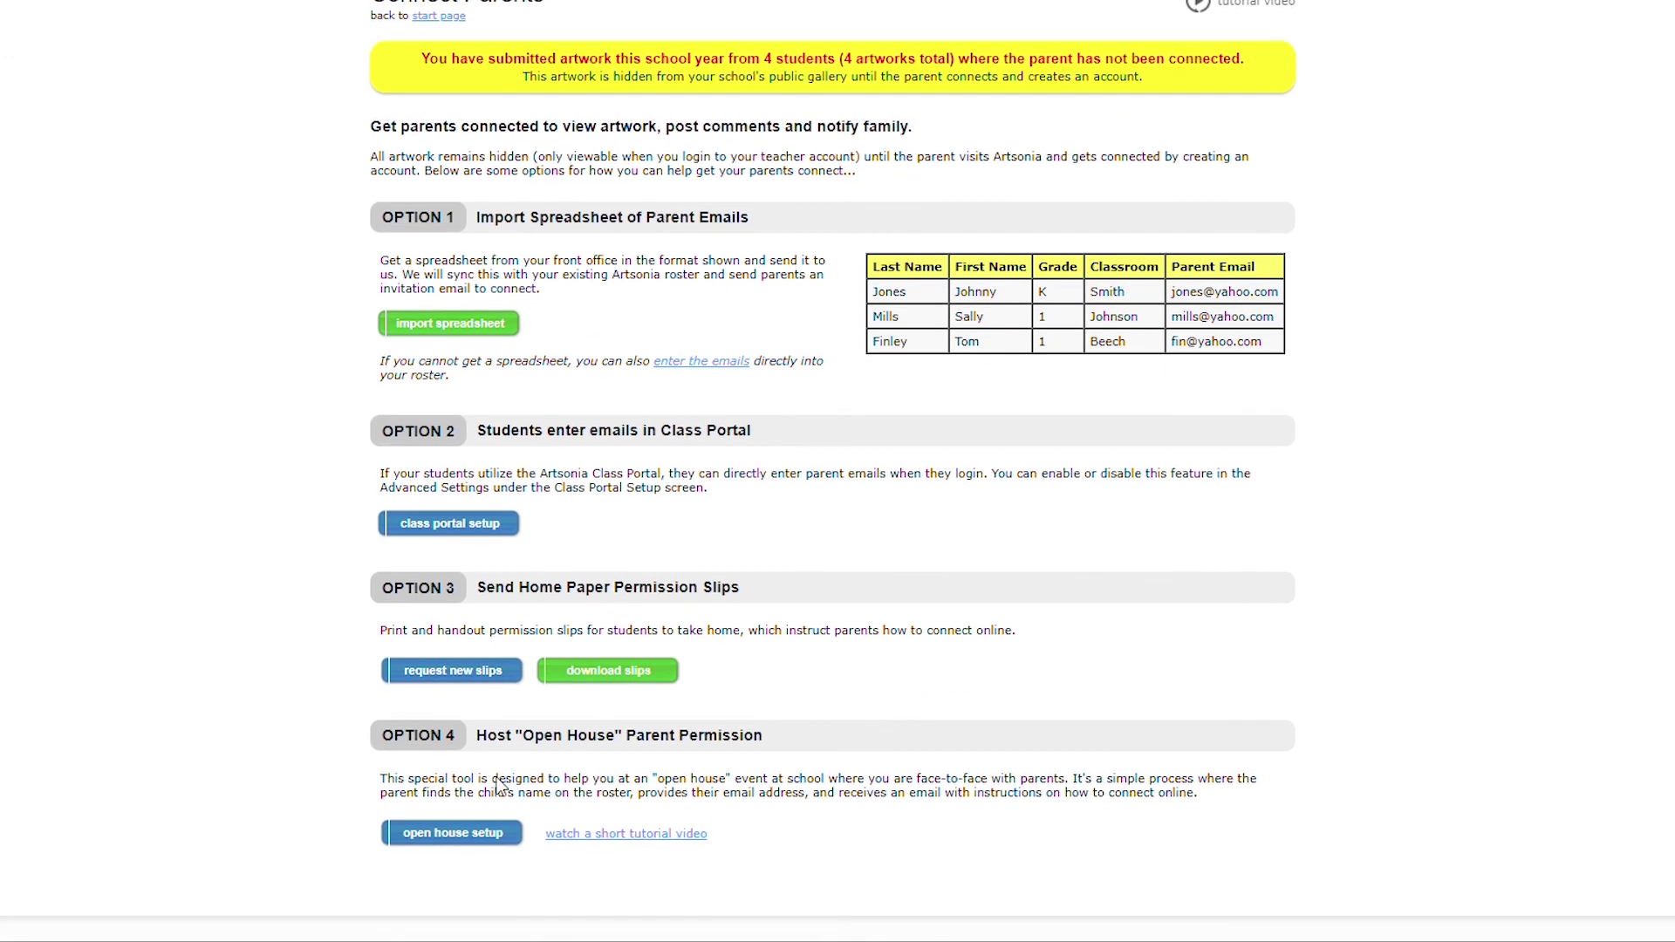
pyautogui.click(450, 835)
pyautogui.click(428, 433)
pyautogui.write('Add')
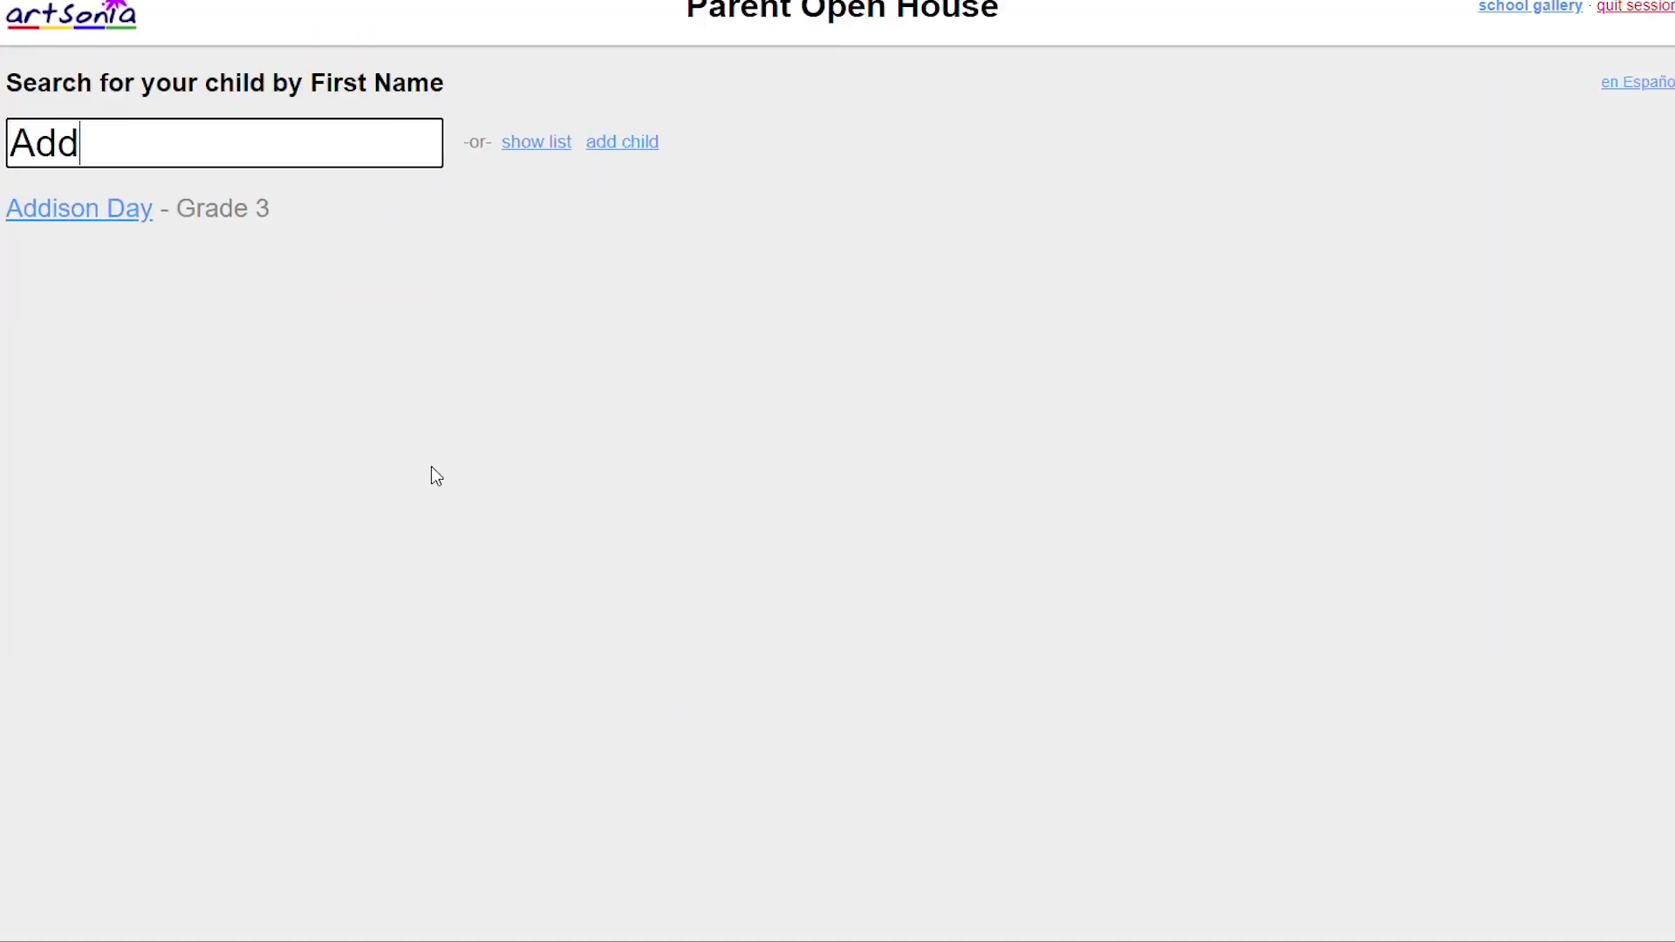
pyautogui.click(96, 225)
pyautogui.write('Parente')
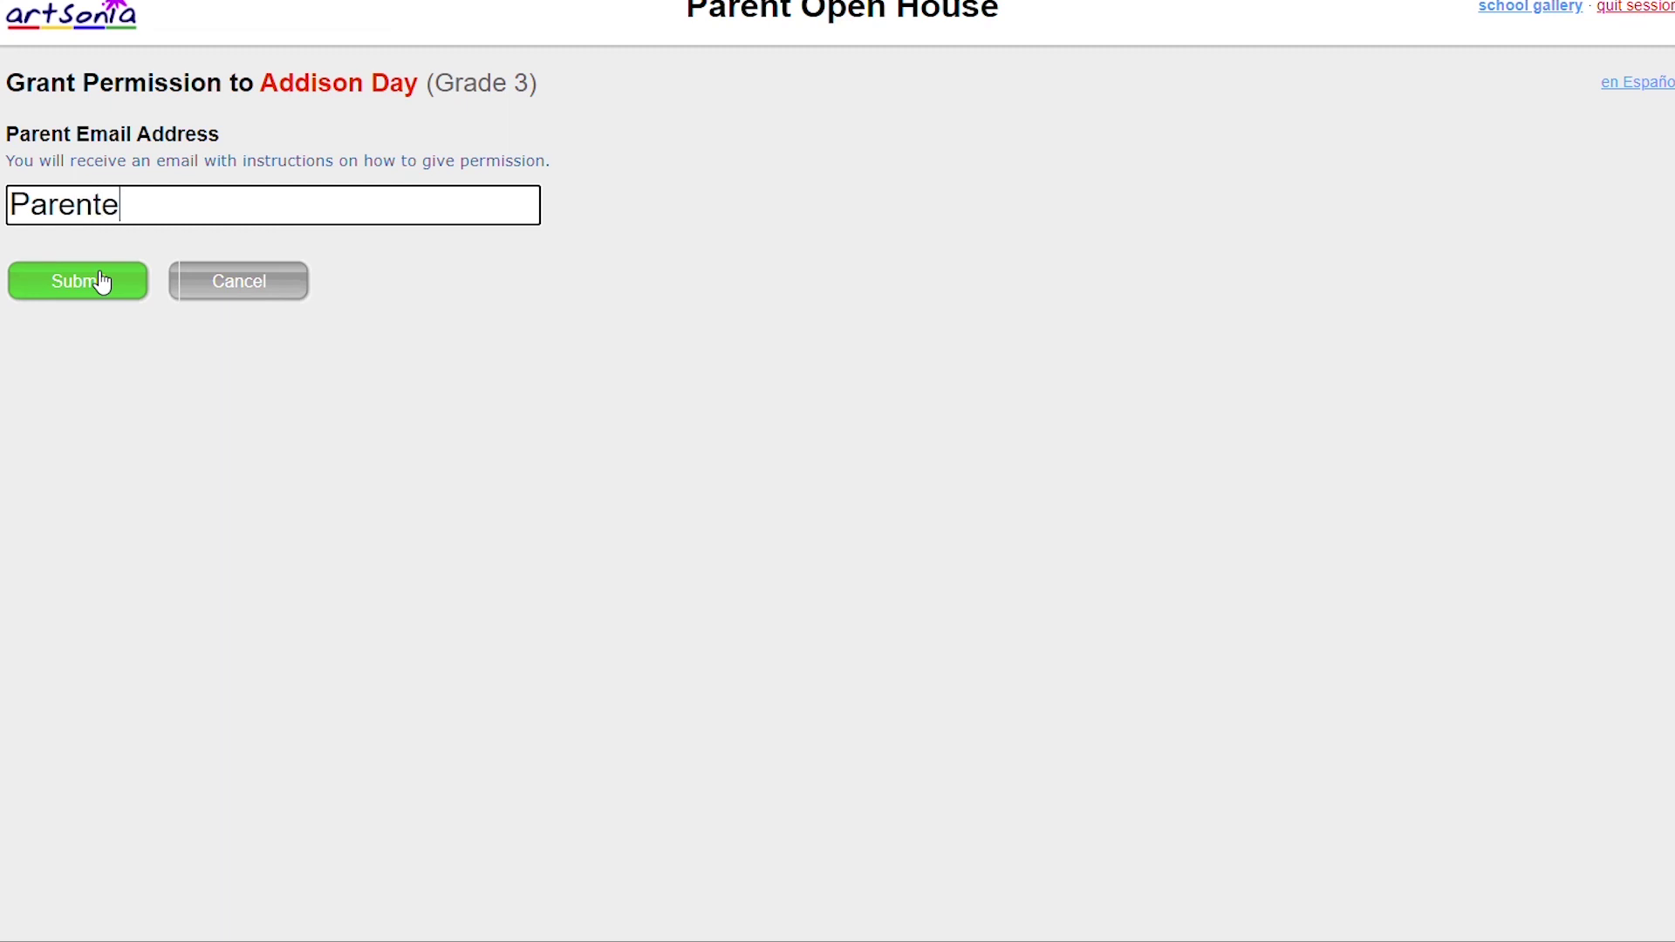
pyautogui.write('mail@gmail.com')
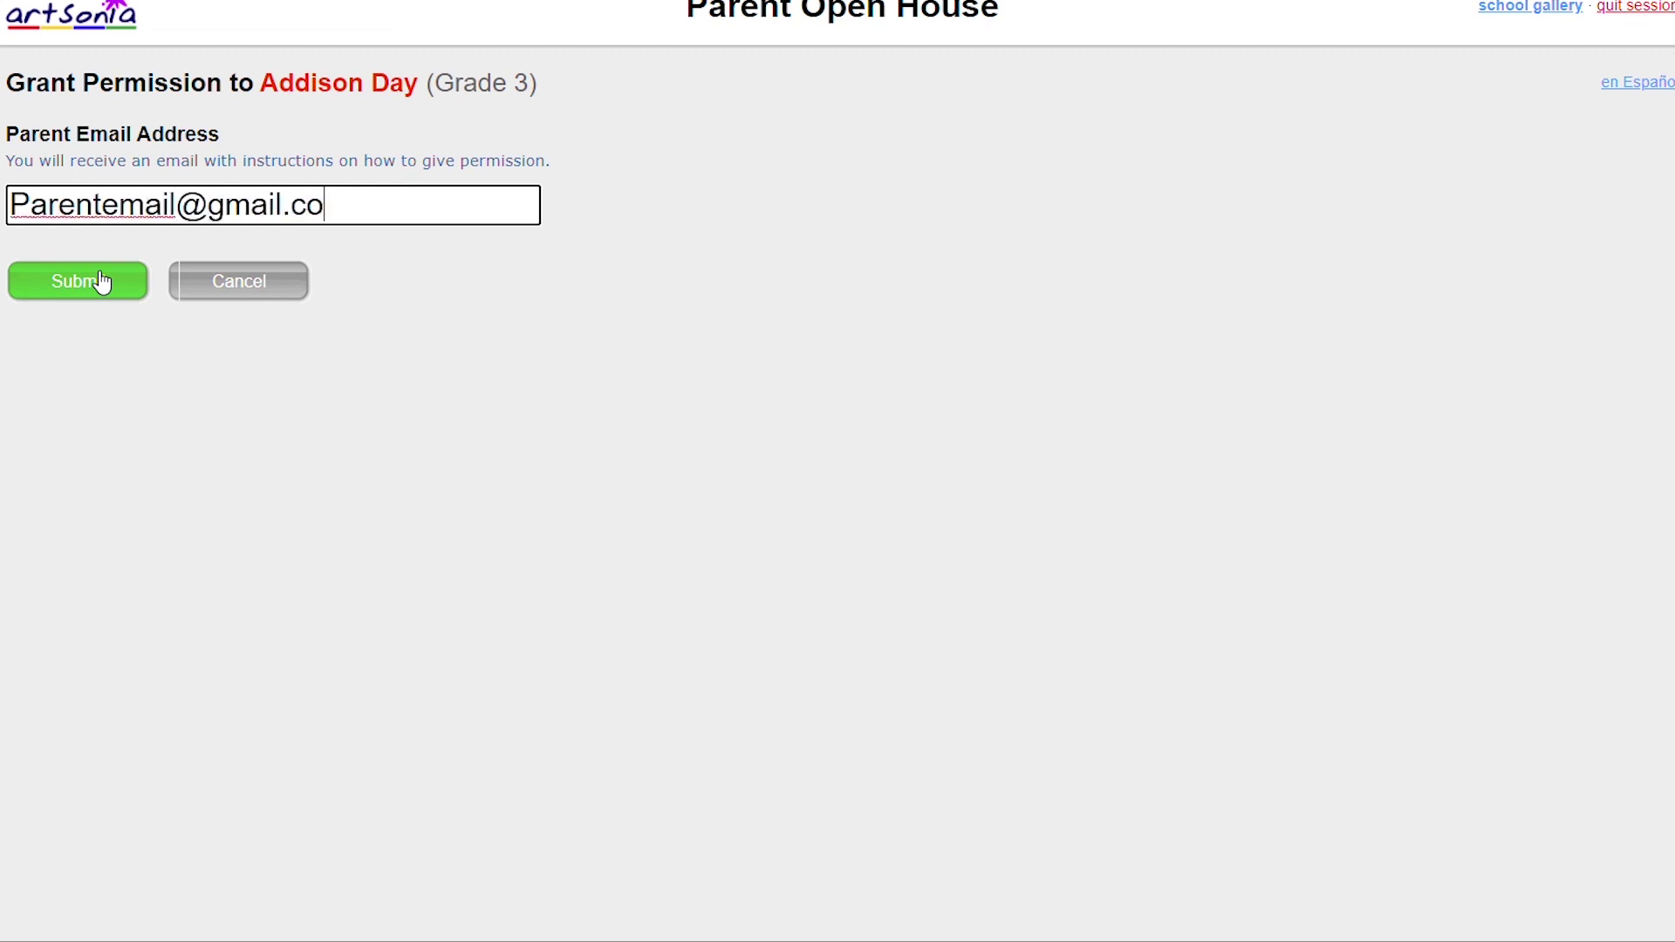
pyautogui.click(102, 282)
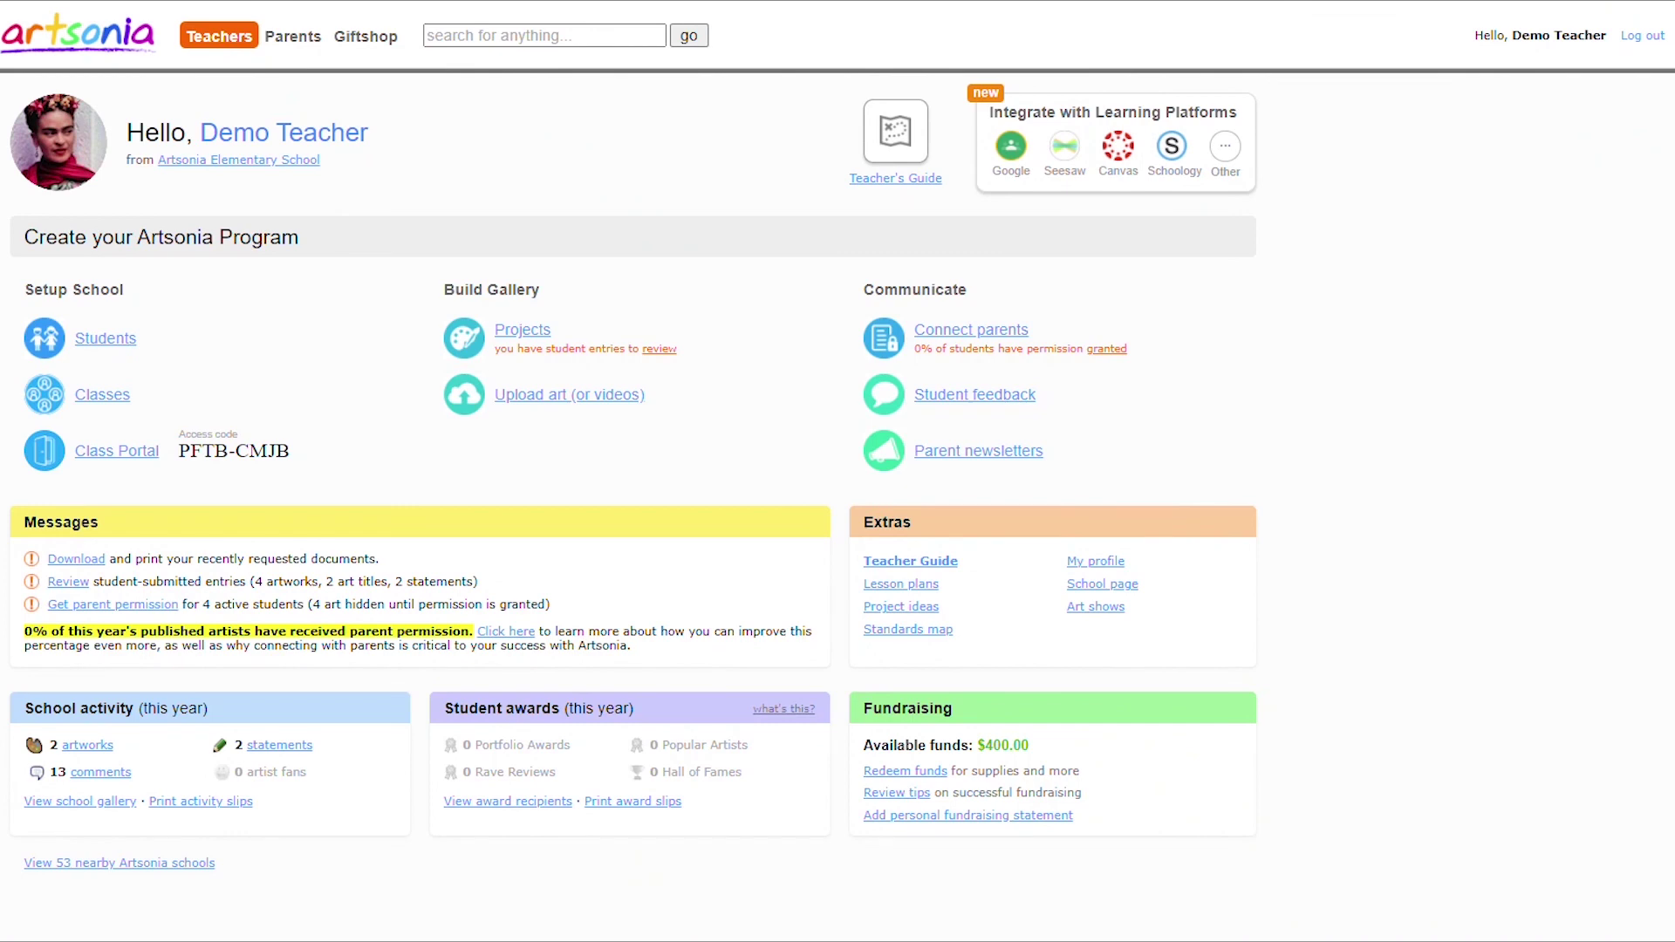
# From the student roster, add a parent e-mail on a grade 2 student's Parents tab.
pyautogui.click(113, 344)
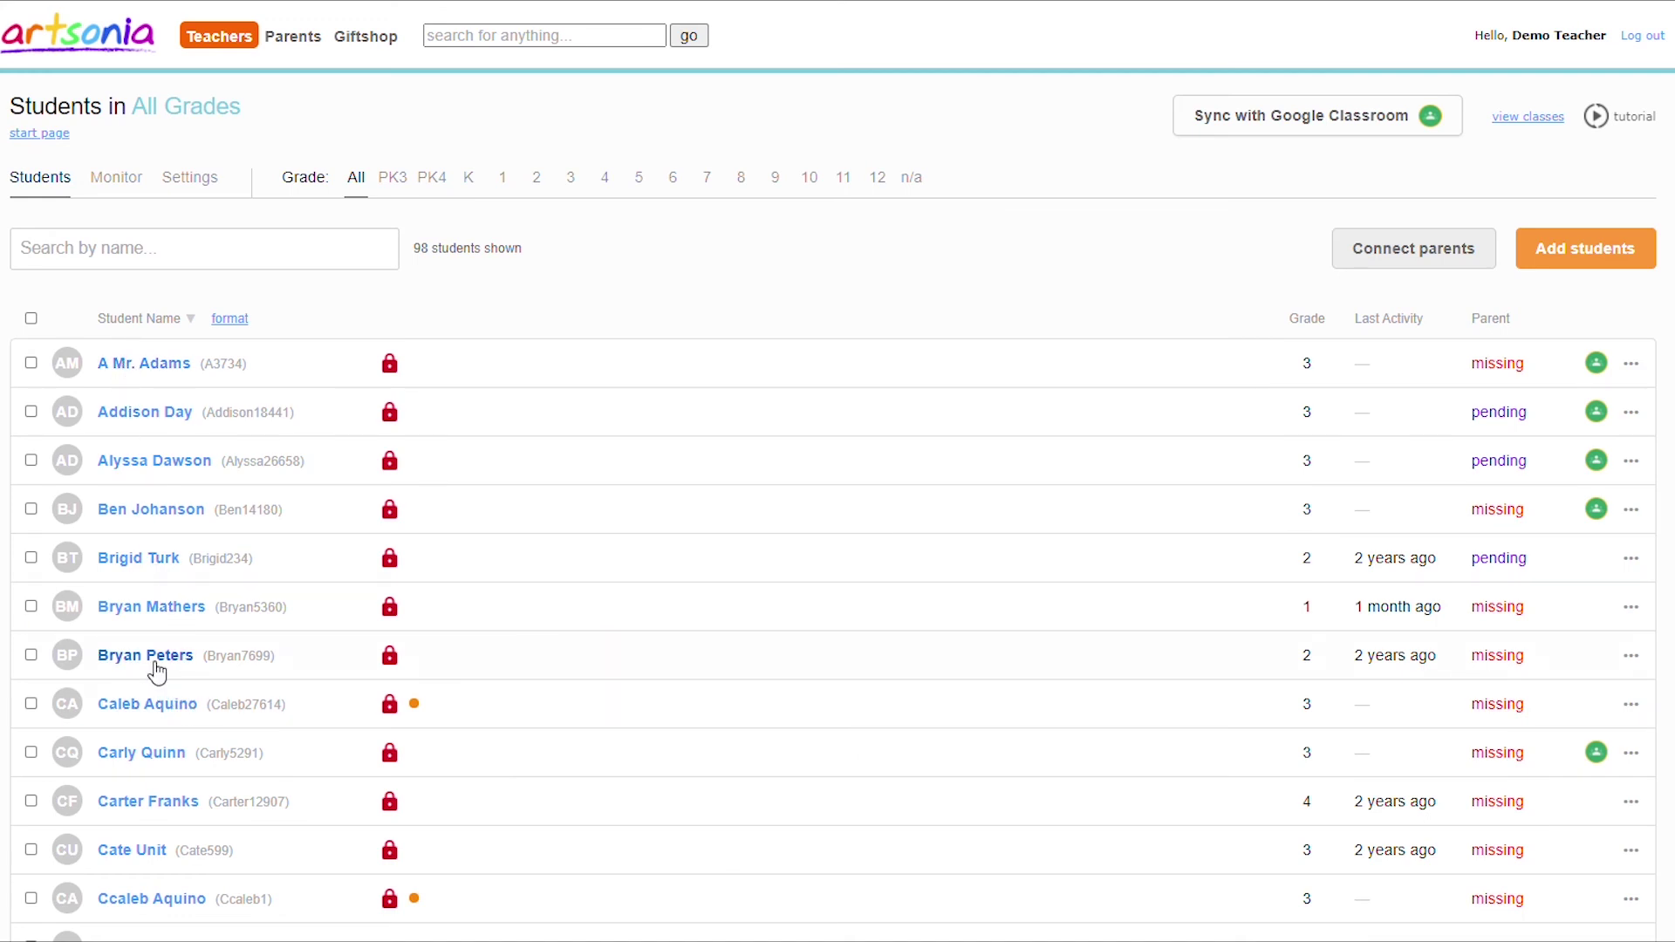
pyautogui.click(148, 656)
pyautogui.click(178, 170)
pyautogui.click(76, 244)
pyautogui.write('ParentEmail@yahoo.com')
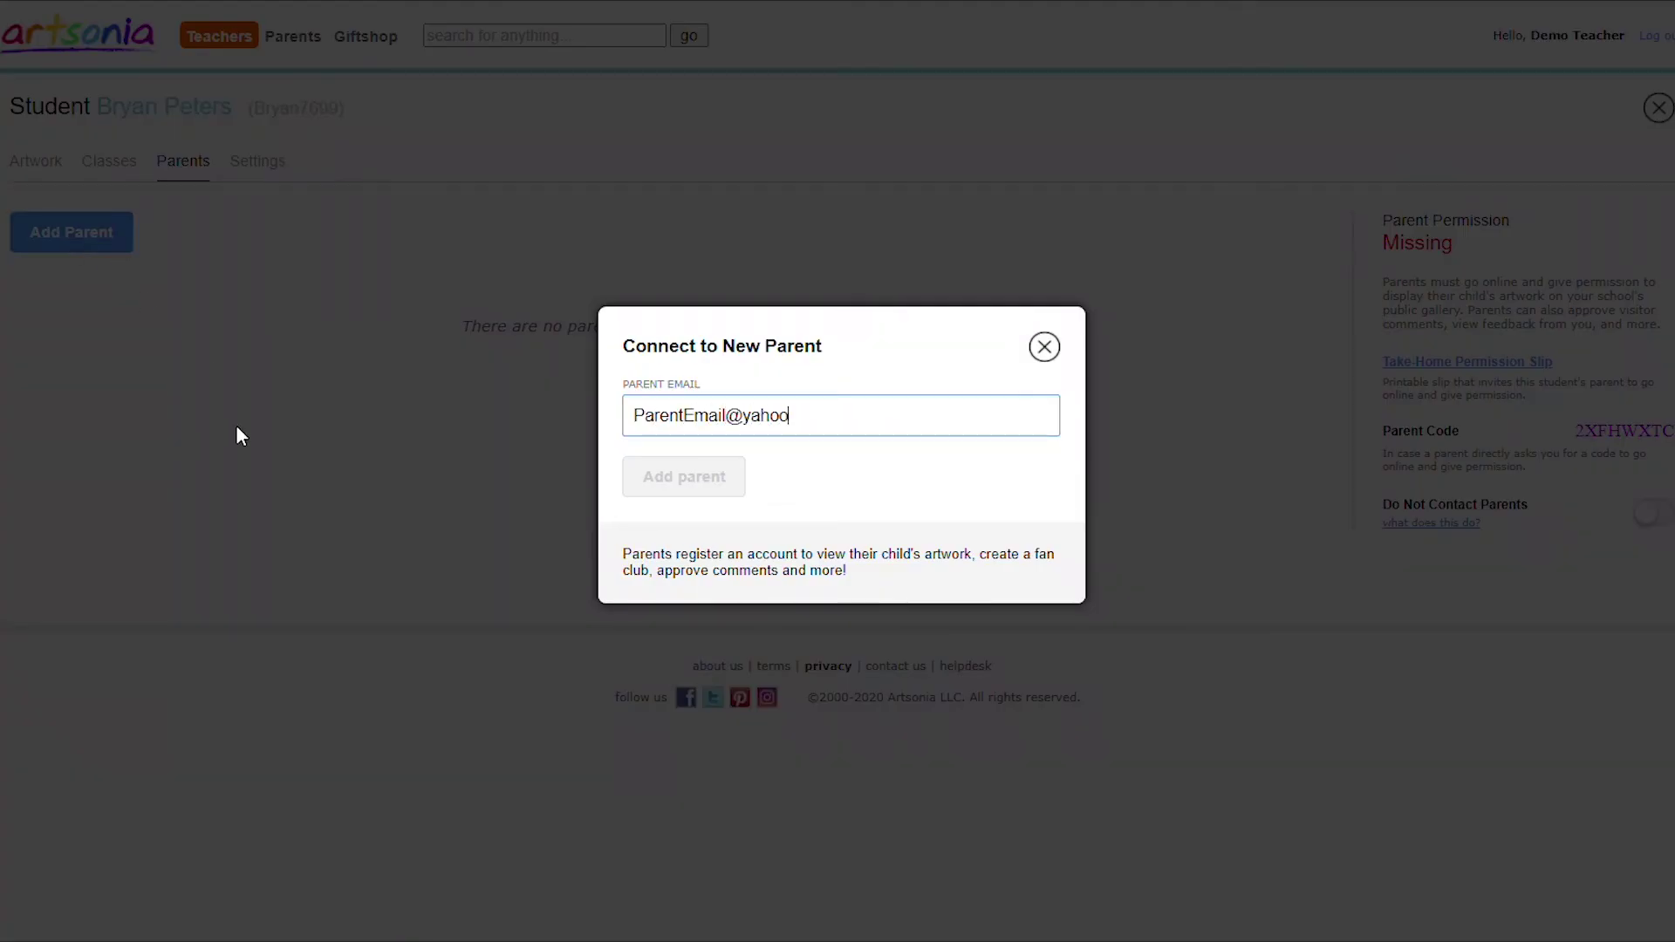
pyautogui.click(673, 476)
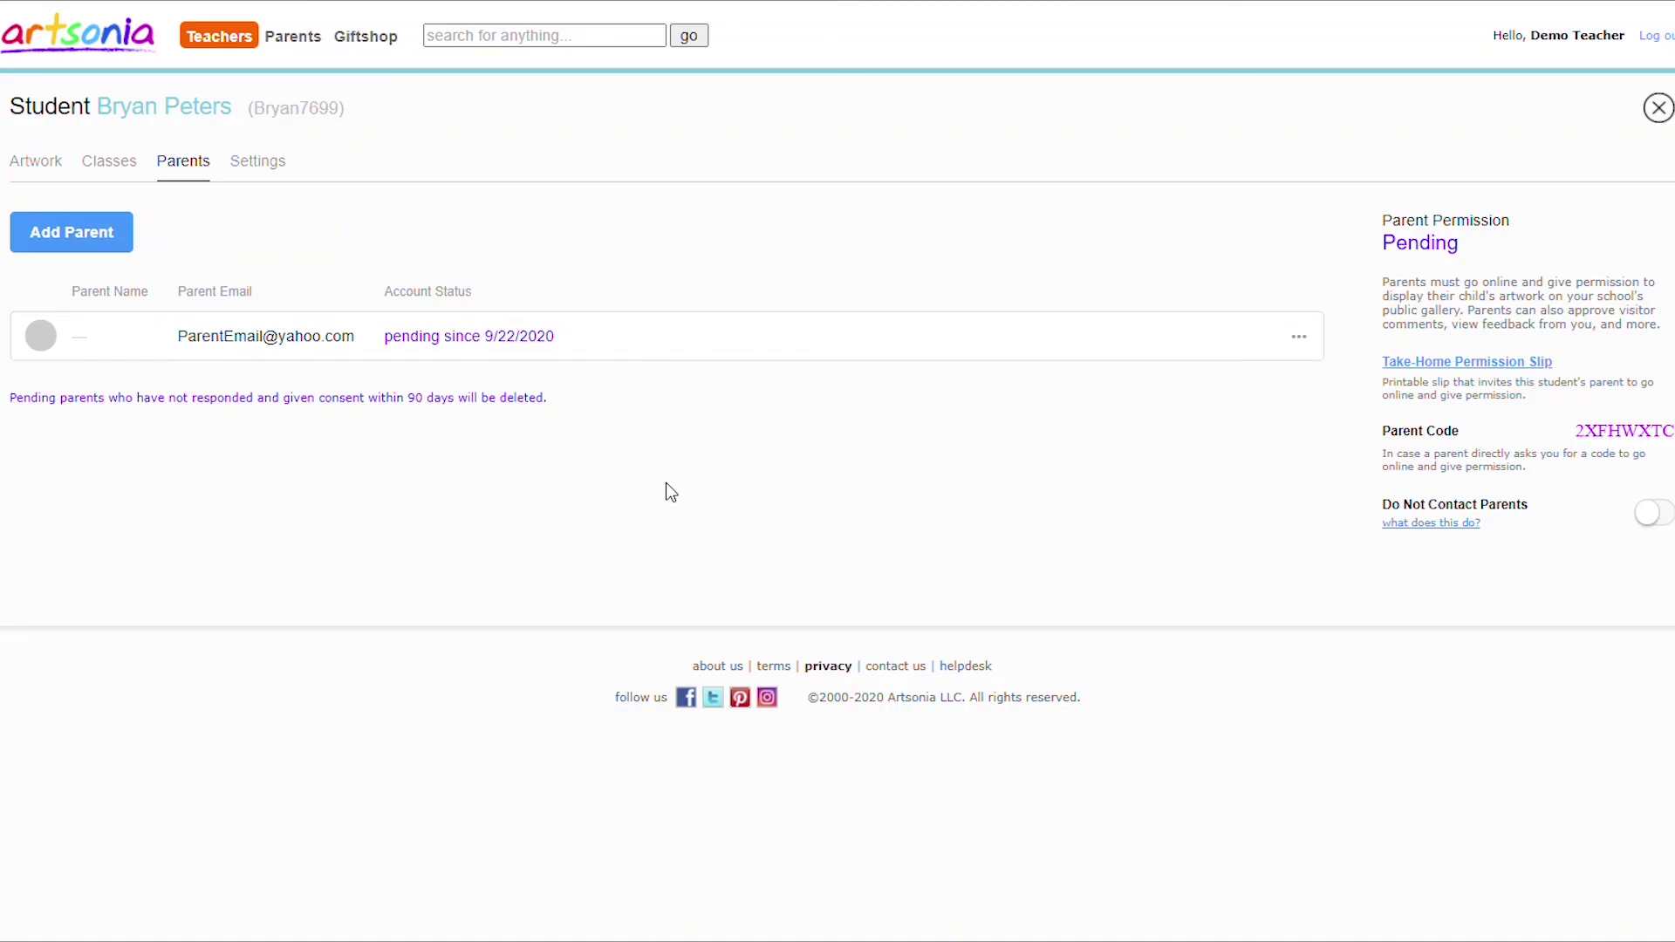